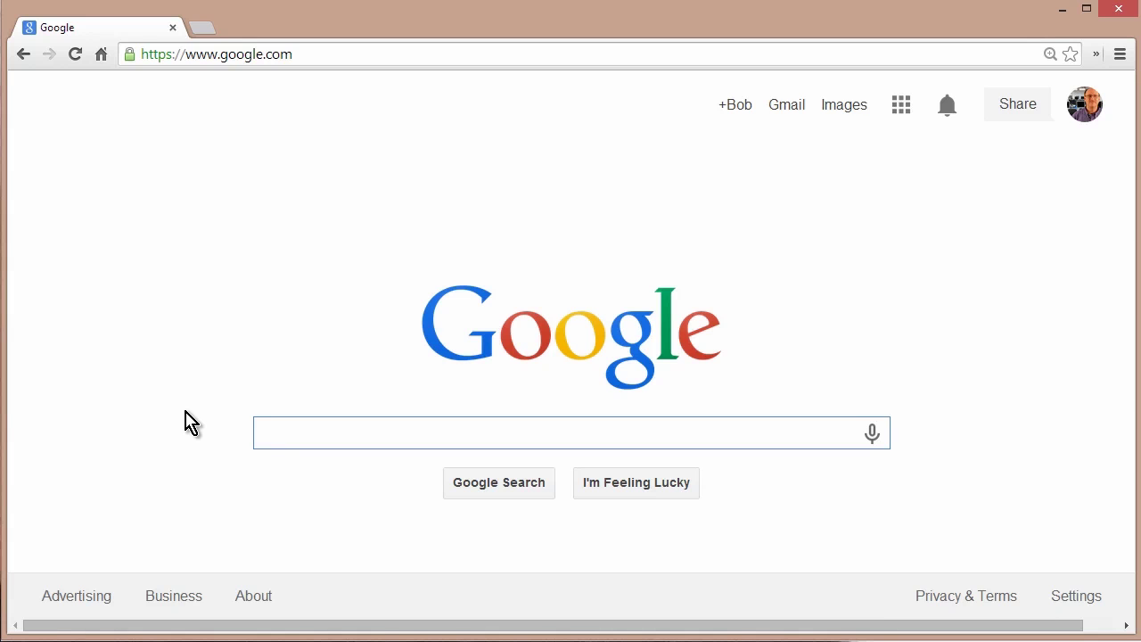
Search Google for "doctor who" OR "sherlock holmes" and look over the roughly 34,700,000 results.
{"action": "type", "text": "\""}
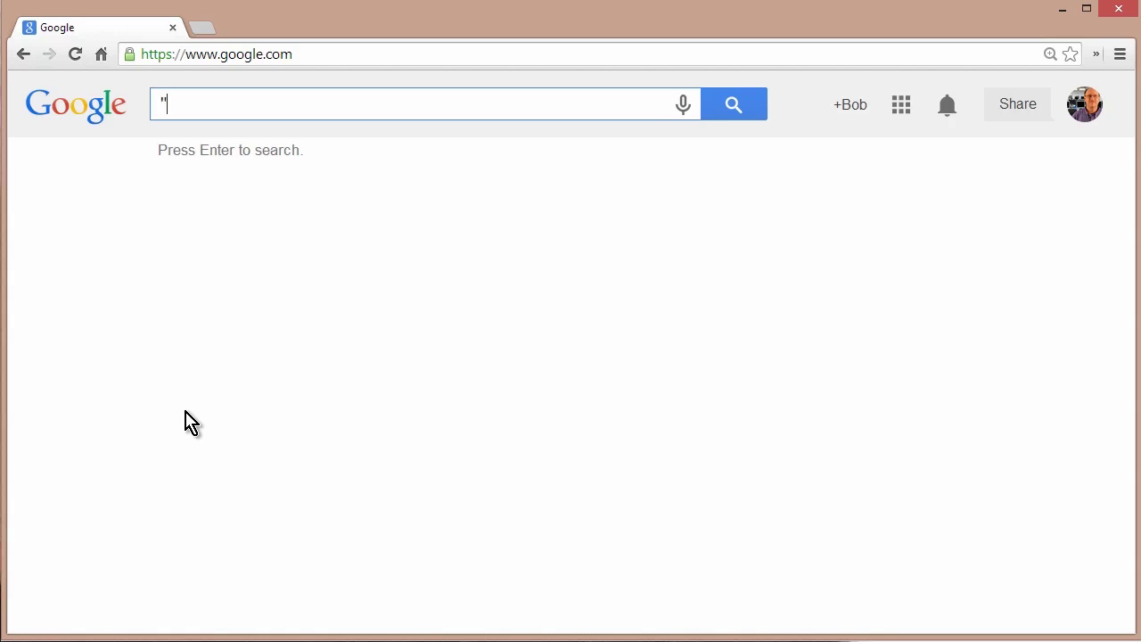
{"action": "type", "text": "doctor who\""}
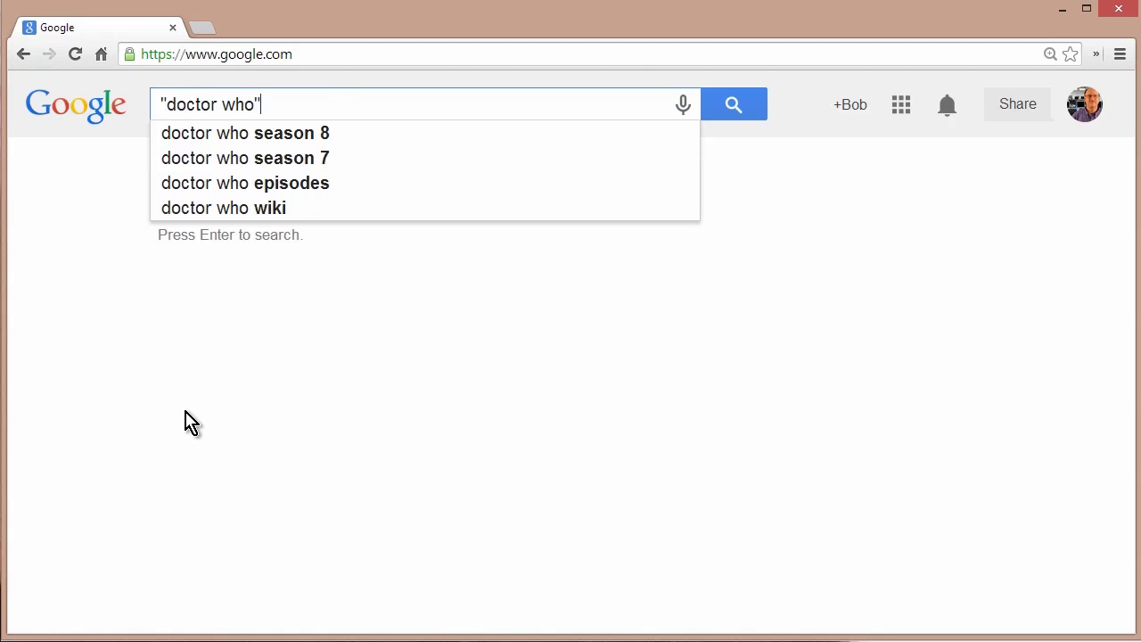
{"action": "type", "text": " OR "}
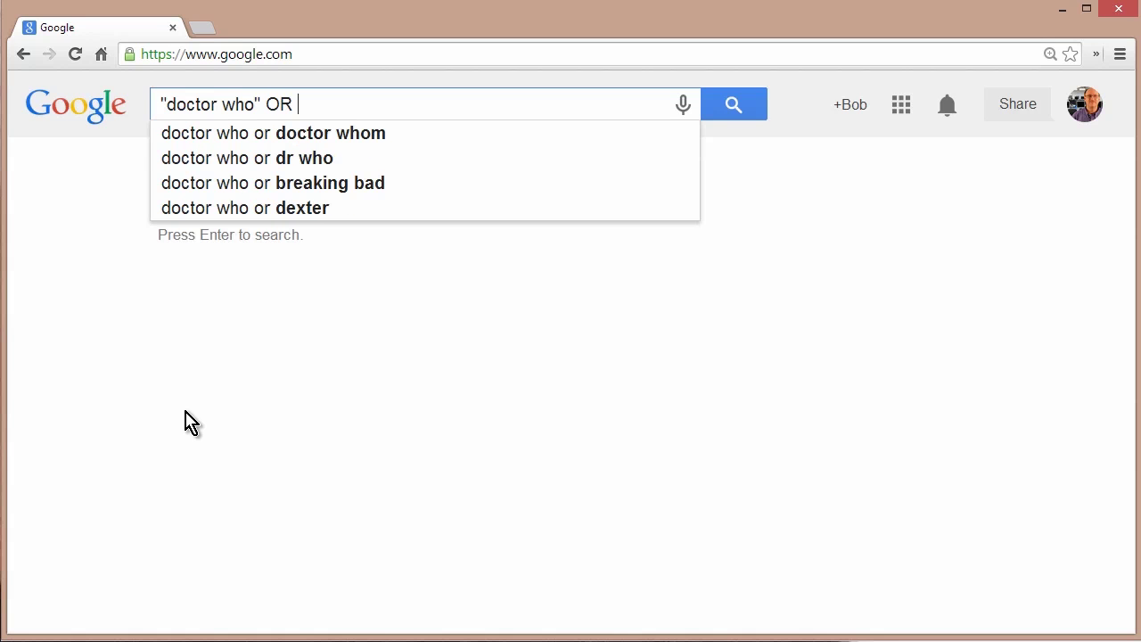
{"action": "type", "text": "\"sherlock holmes\""}
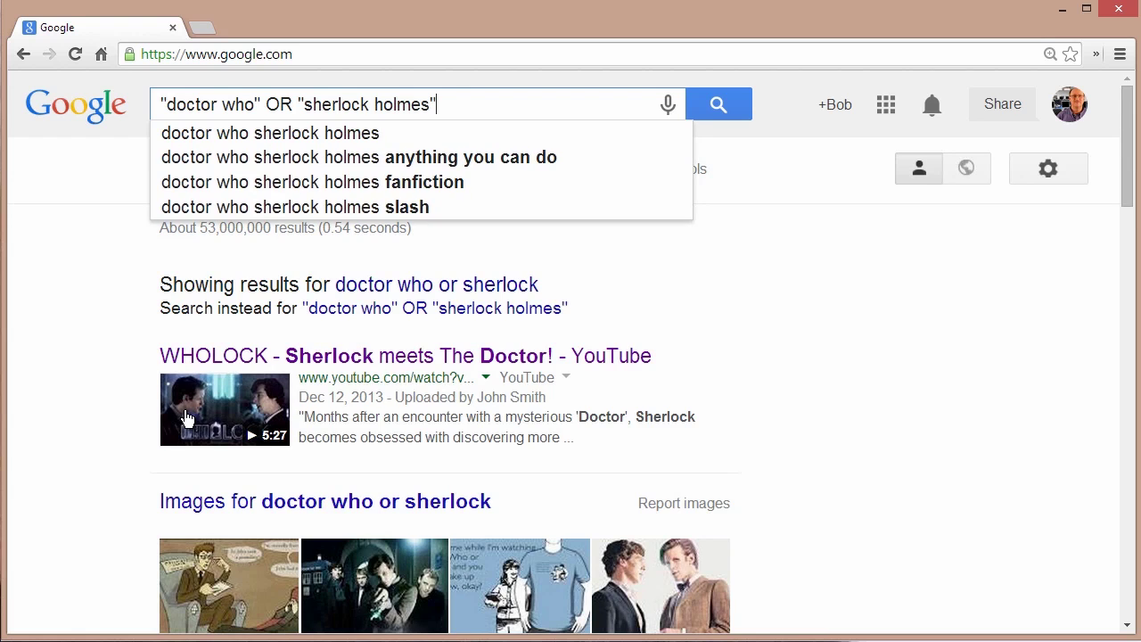
{"action": "key", "text": "Return"}
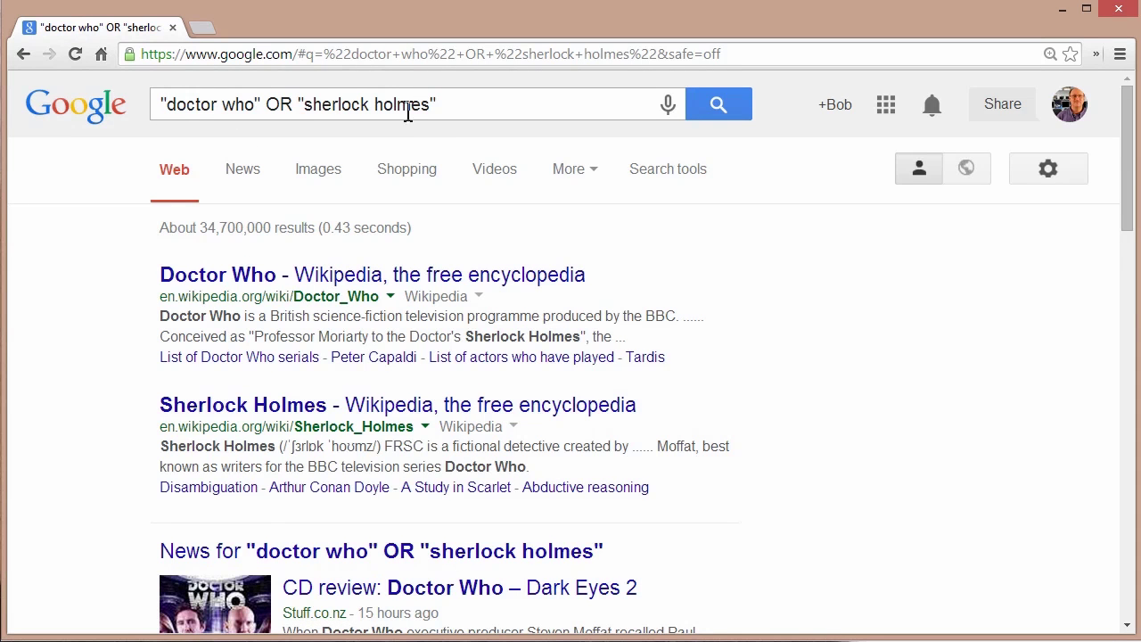
{"action": "scroll", "coordinate": [874, 423], "scroll_direction": "down", "scroll_amount": 6}
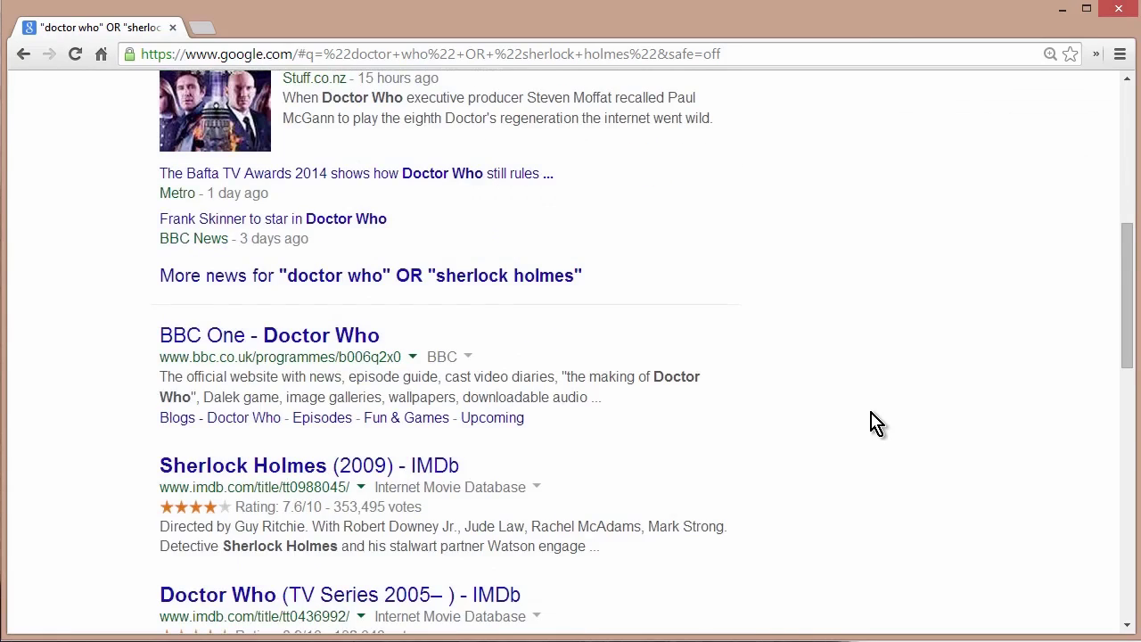
{"action": "scroll", "coordinate": [873, 423], "scroll_direction": "down", "scroll_amount": 10}
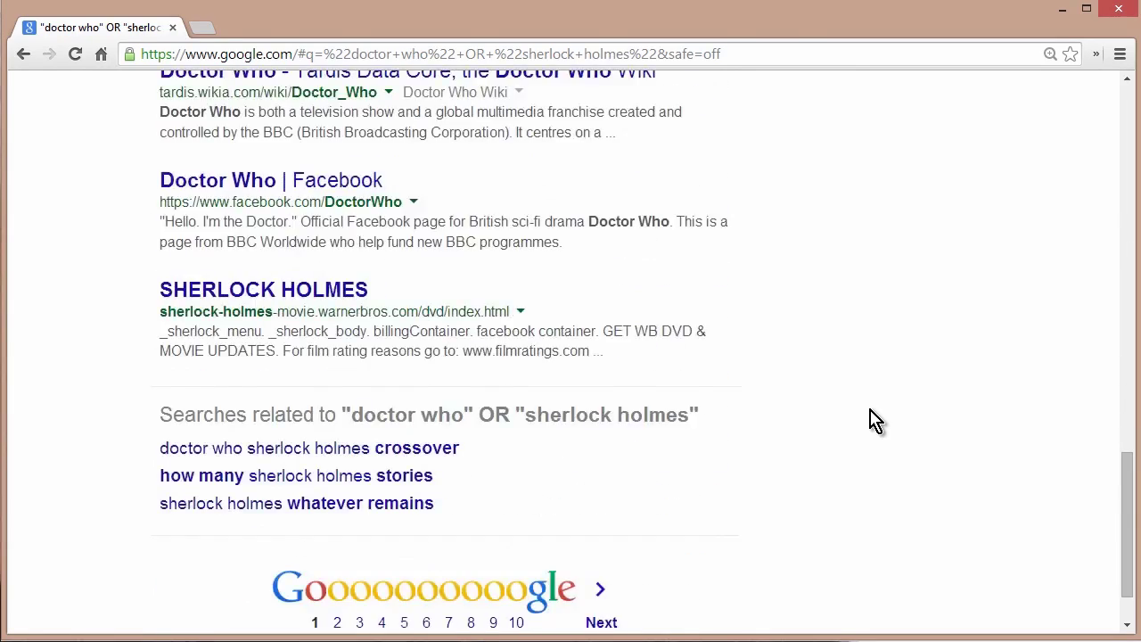
{"action": "scroll", "coordinate": [874, 421], "scroll_direction": "up", "scroll_amount": 16}
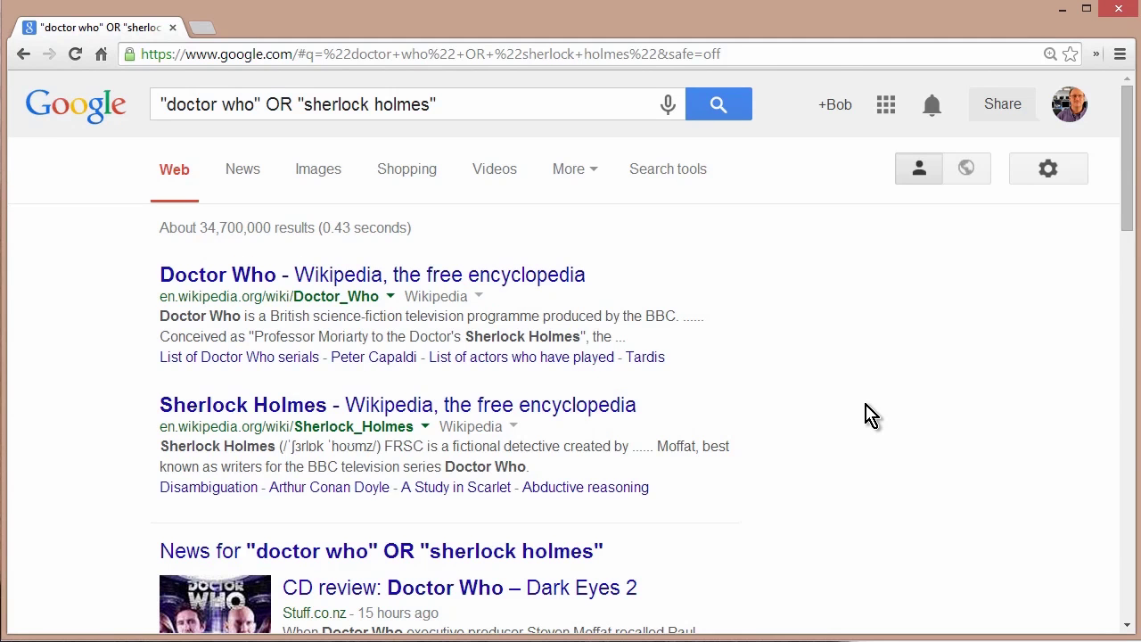
Put the either-or query in parentheses and add ("matt smith" "steven moffat"), leaving about 495,000 results.
{"action": "left_click", "coordinate": [157, 111]}
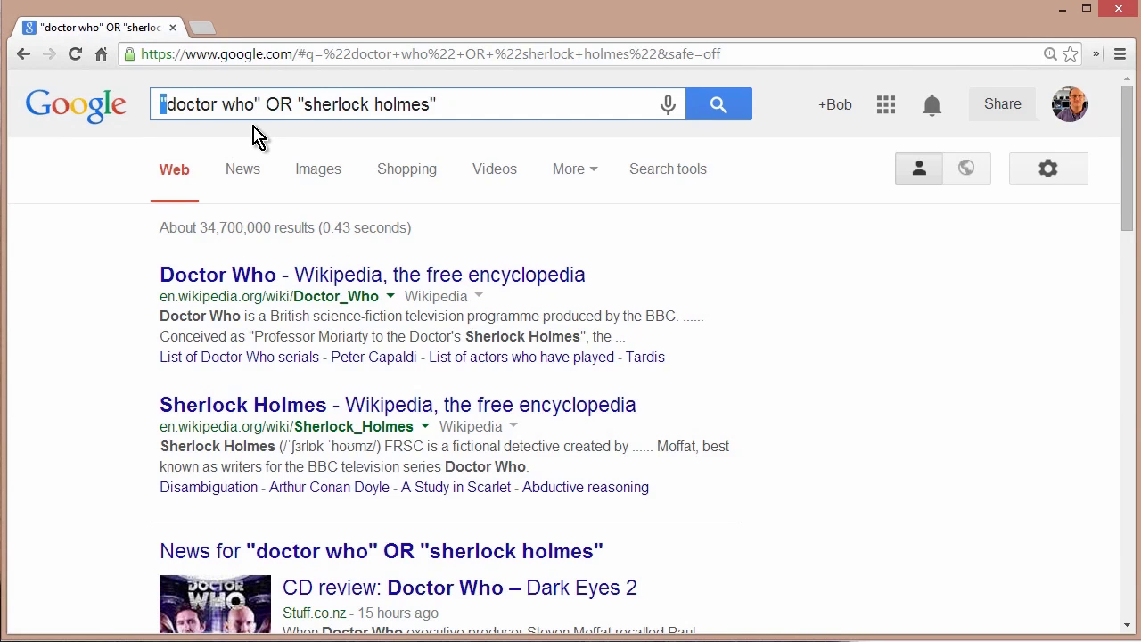
{"action": "type", "text": "("}
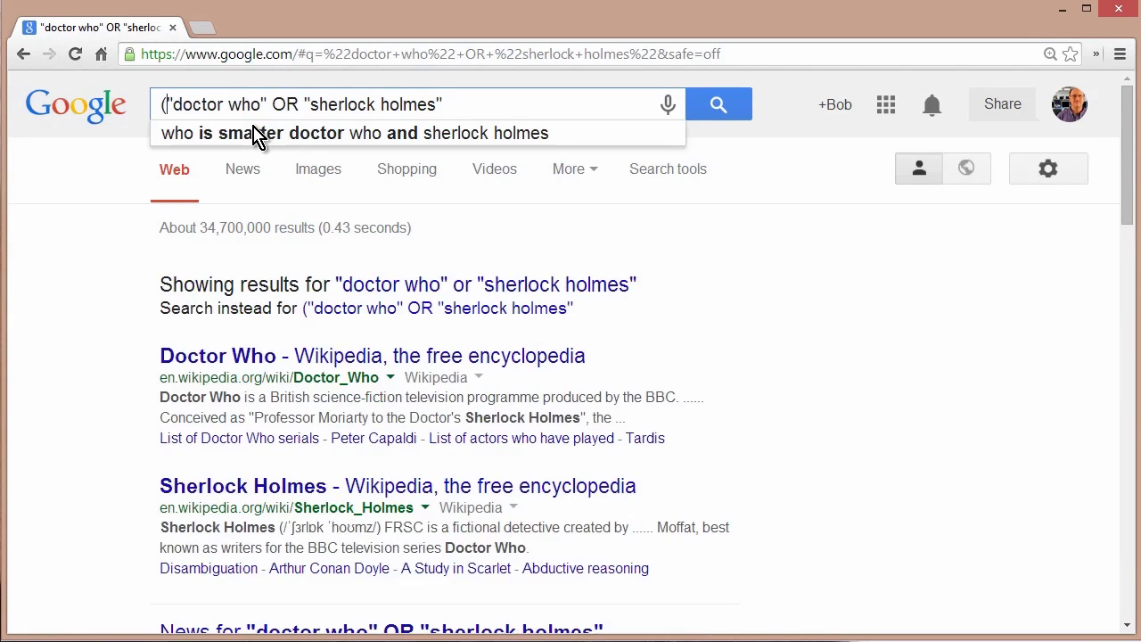
{"action": "left_click", "coordinate": [516, 97]}
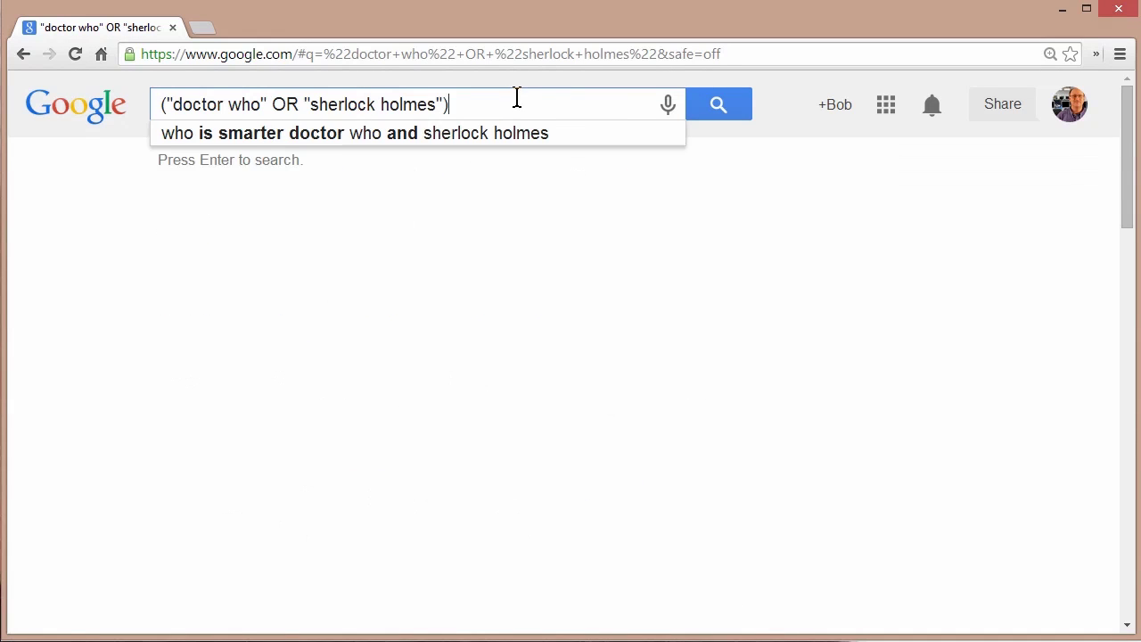
{"action": "type", "text": ")"}
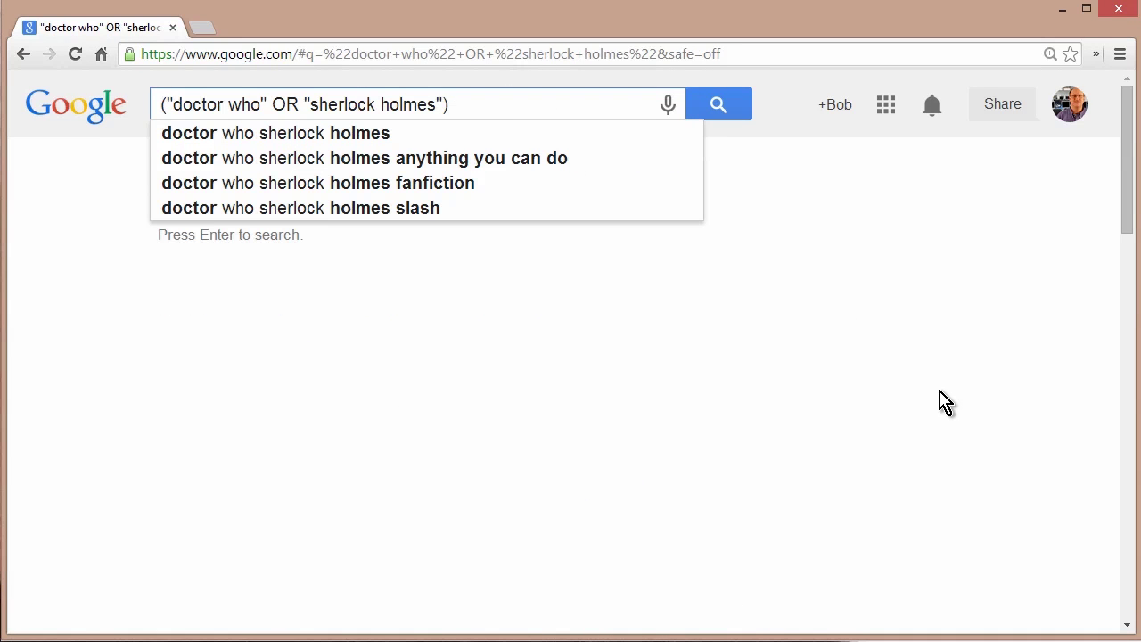
{"action": "type", "text": " (\"matt smith"}
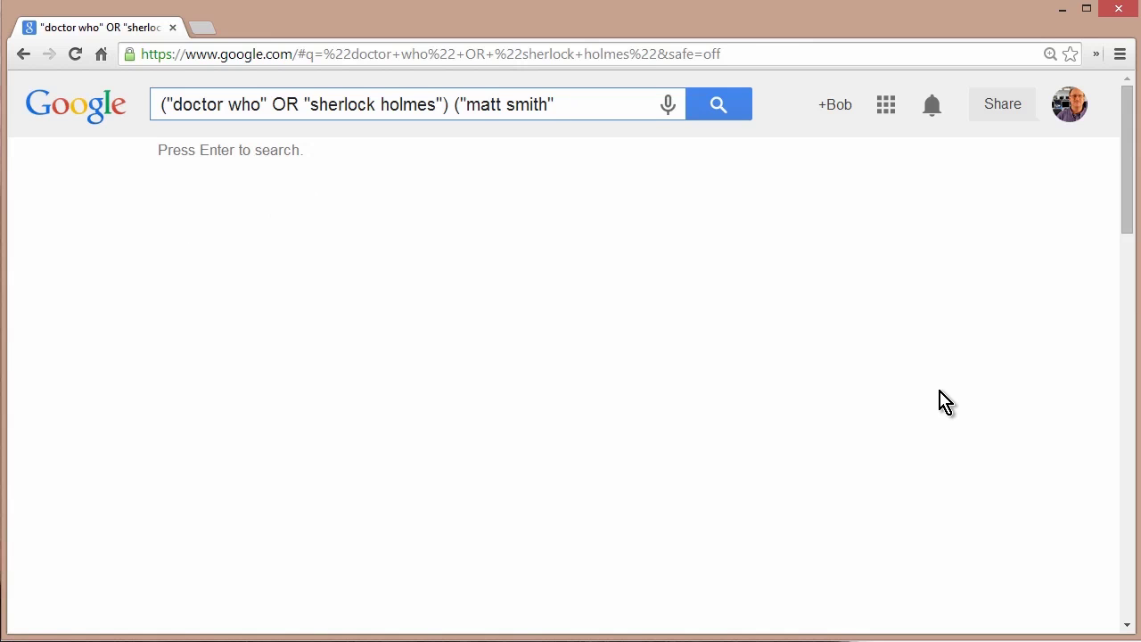
{"action": "type", "text": "\" \"ste"}
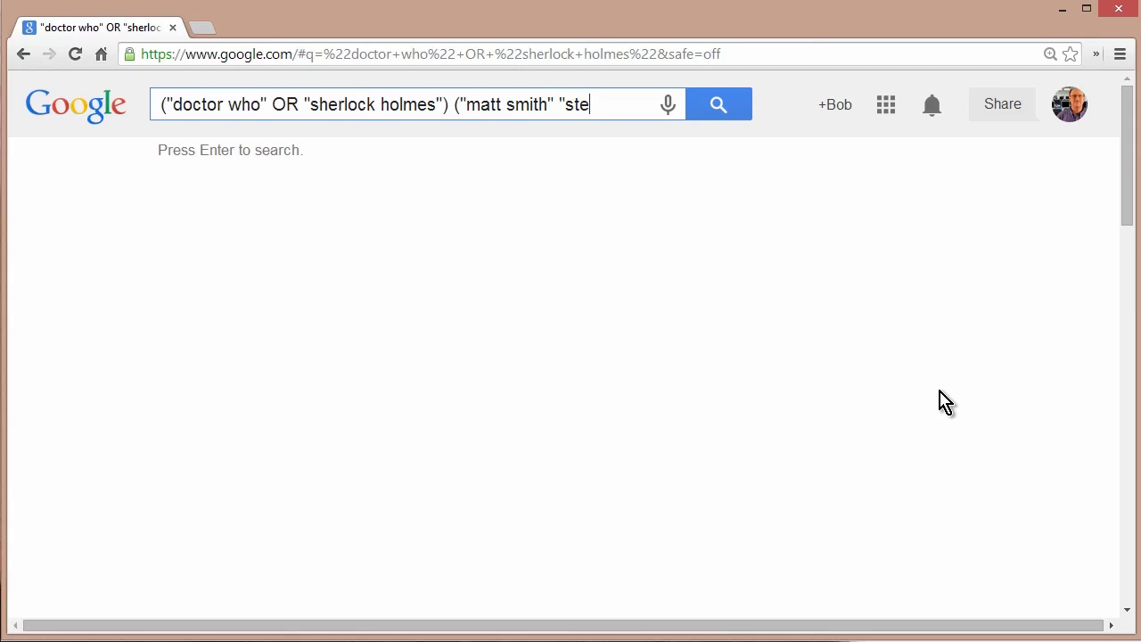
{"action": "type", "text": "ven moffat"}
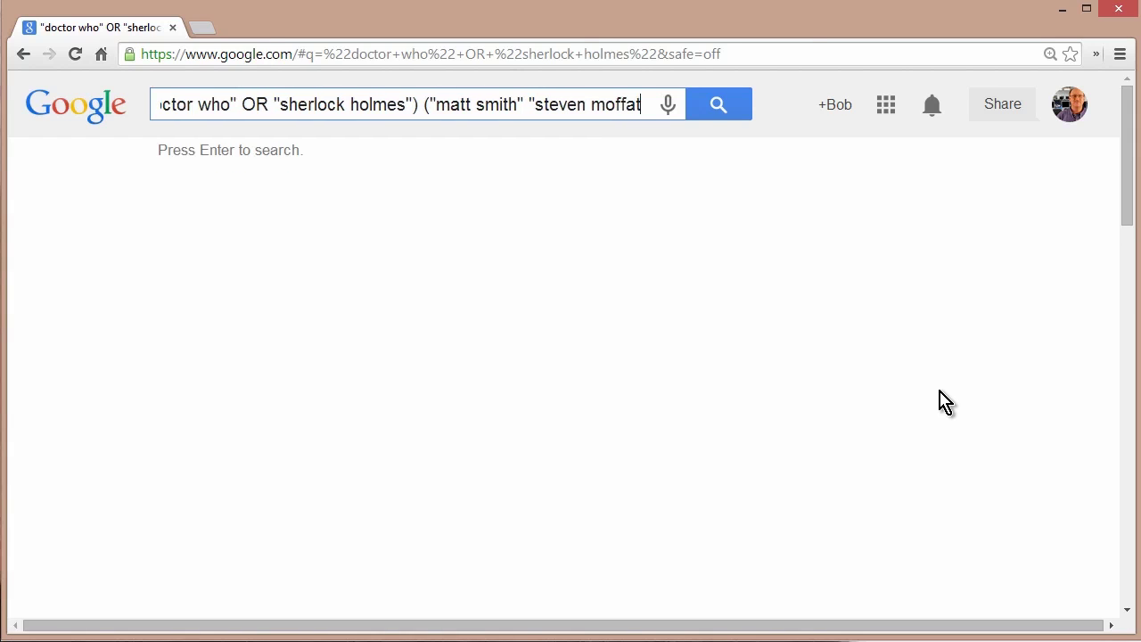
{"action": "type", "text": "\")"}
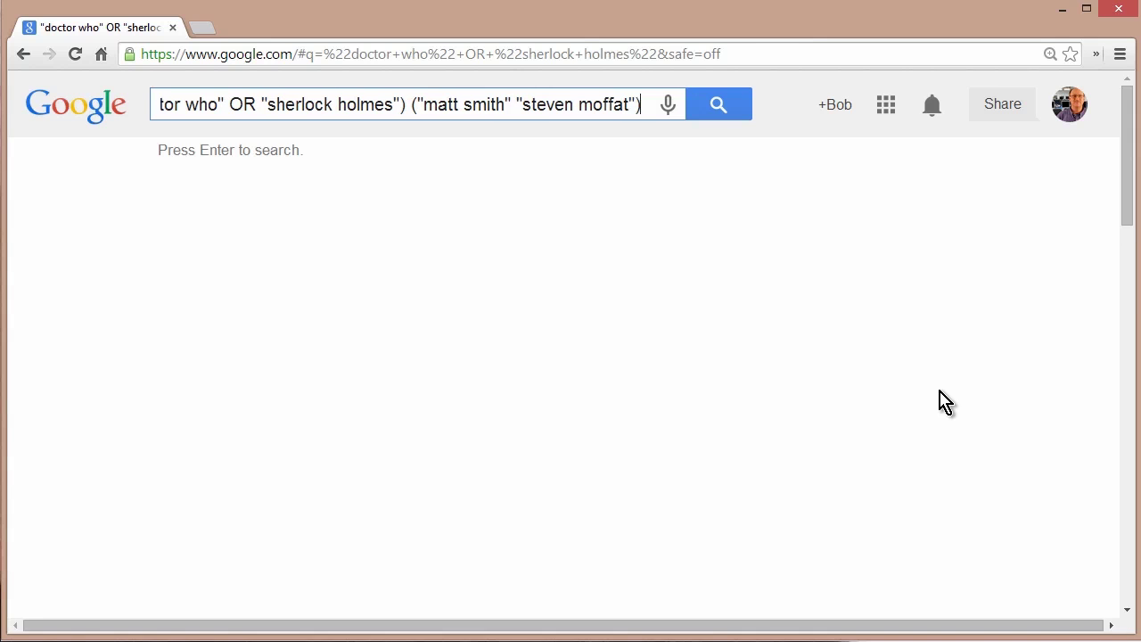
{"action": "key", "text": "Return"}
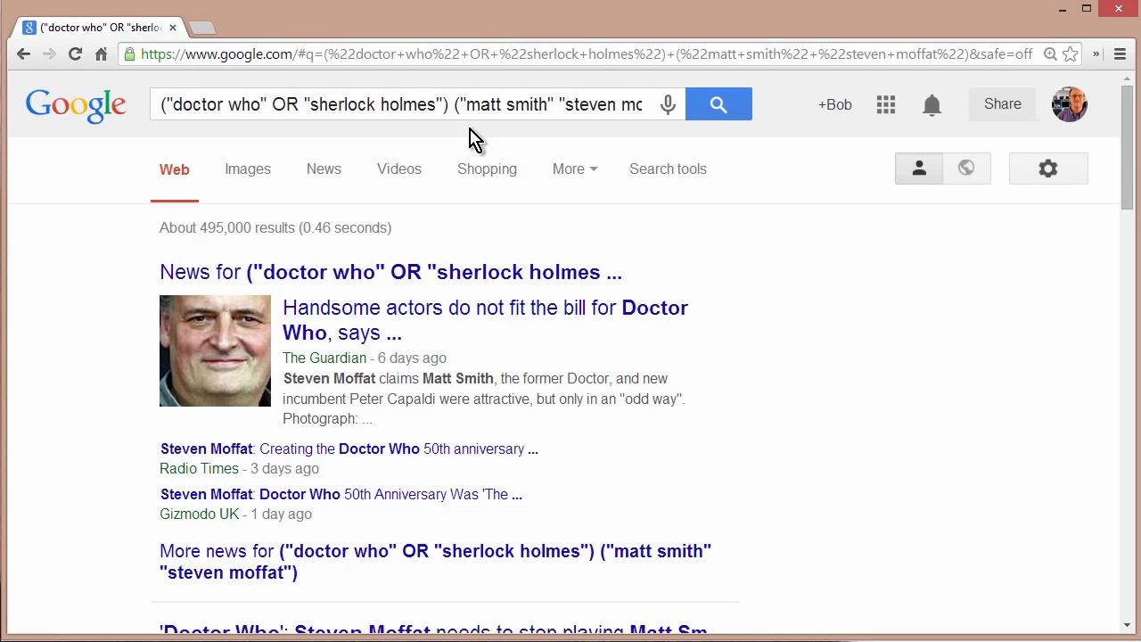
{"action": "left_click", "coordinate": [348, 54]}
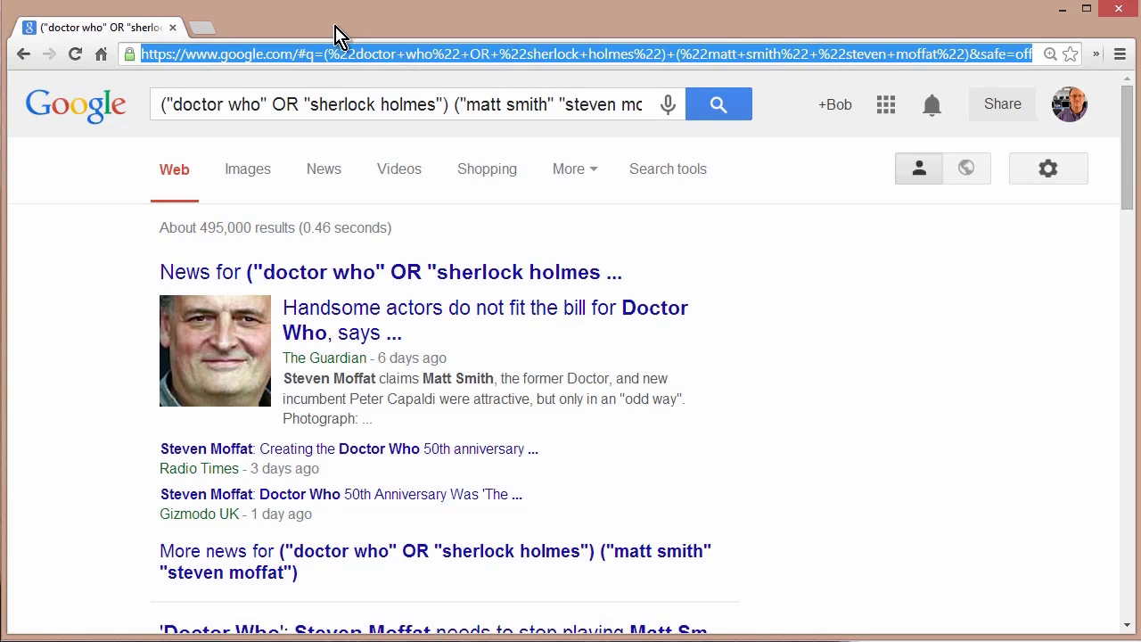
{"action": "key", "text": "Delete"}
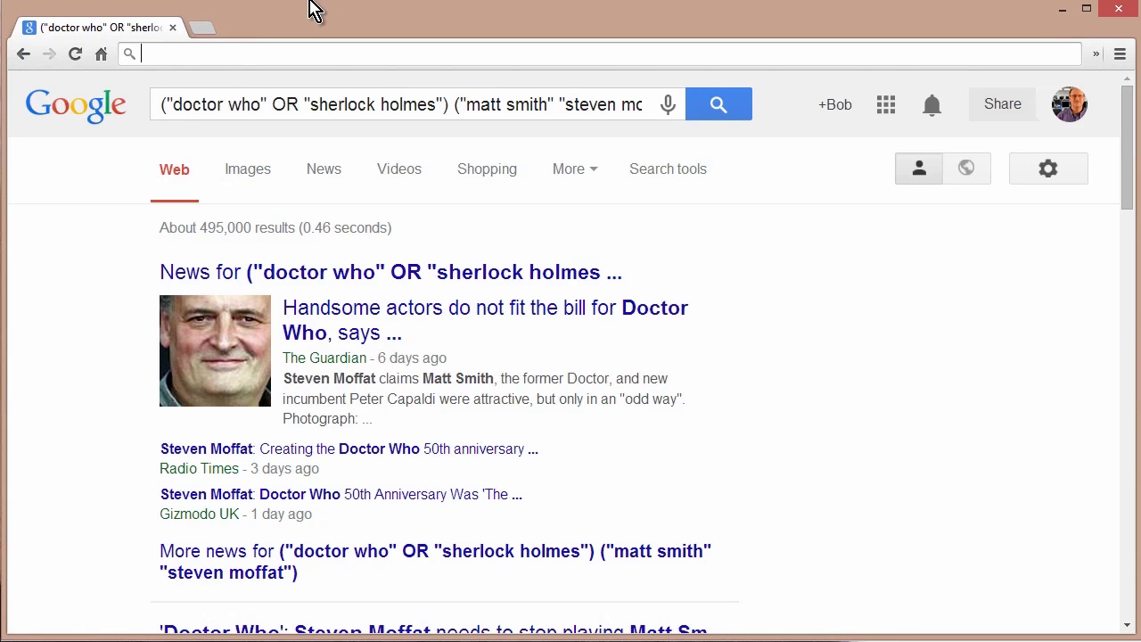
{"action": "type", "text": "\""}
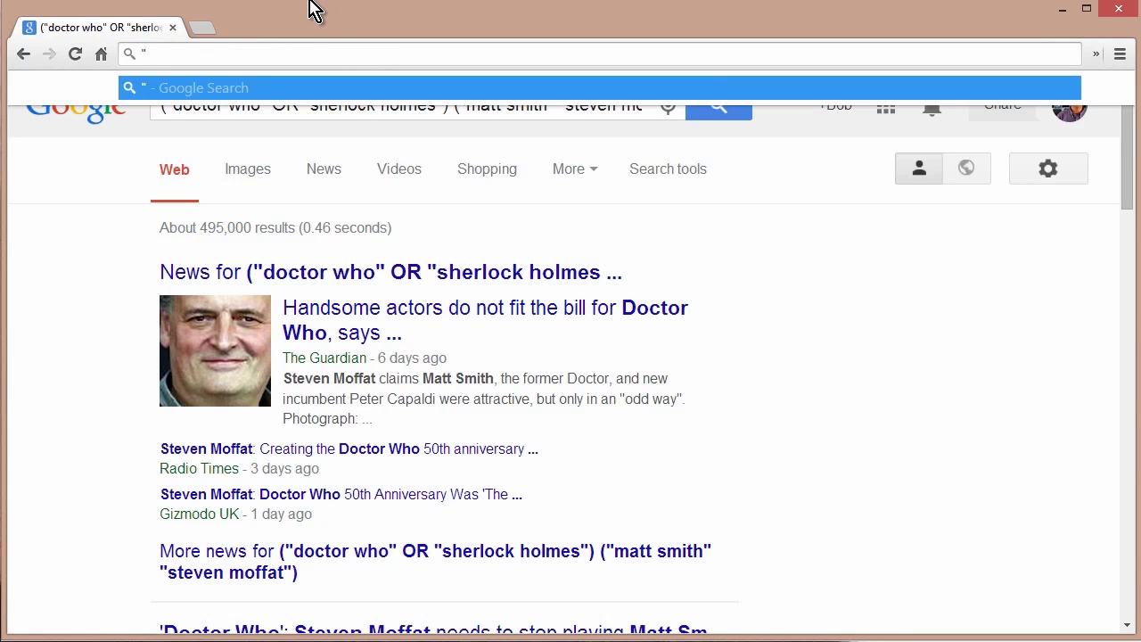
{"action": "type", "text": "peter cap"}
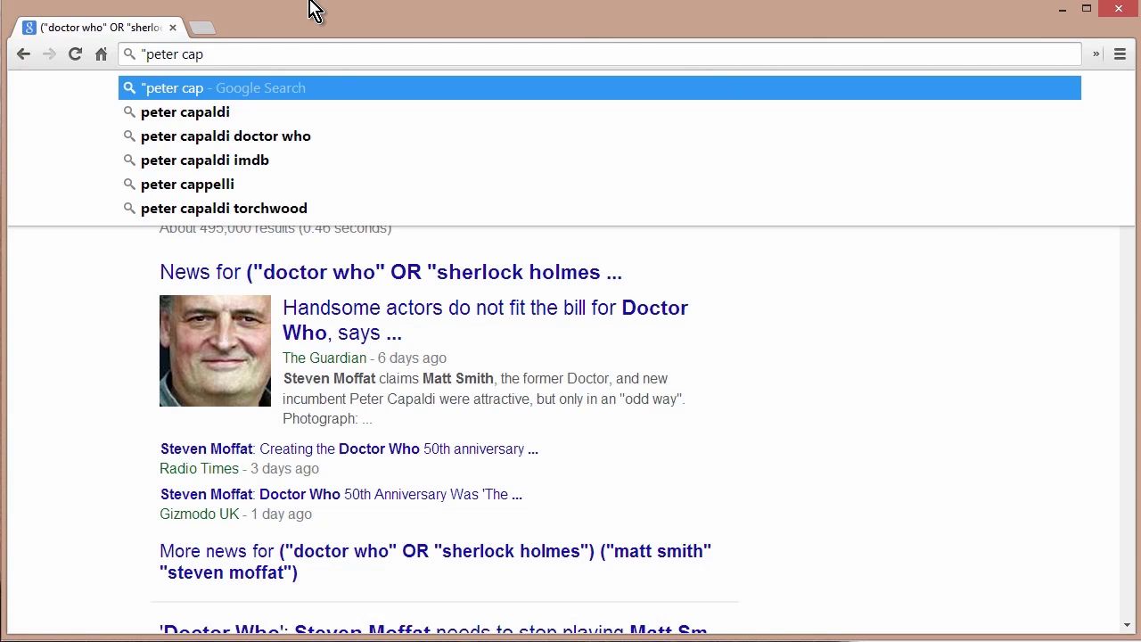
{"action": "type", "text": "aldi"}
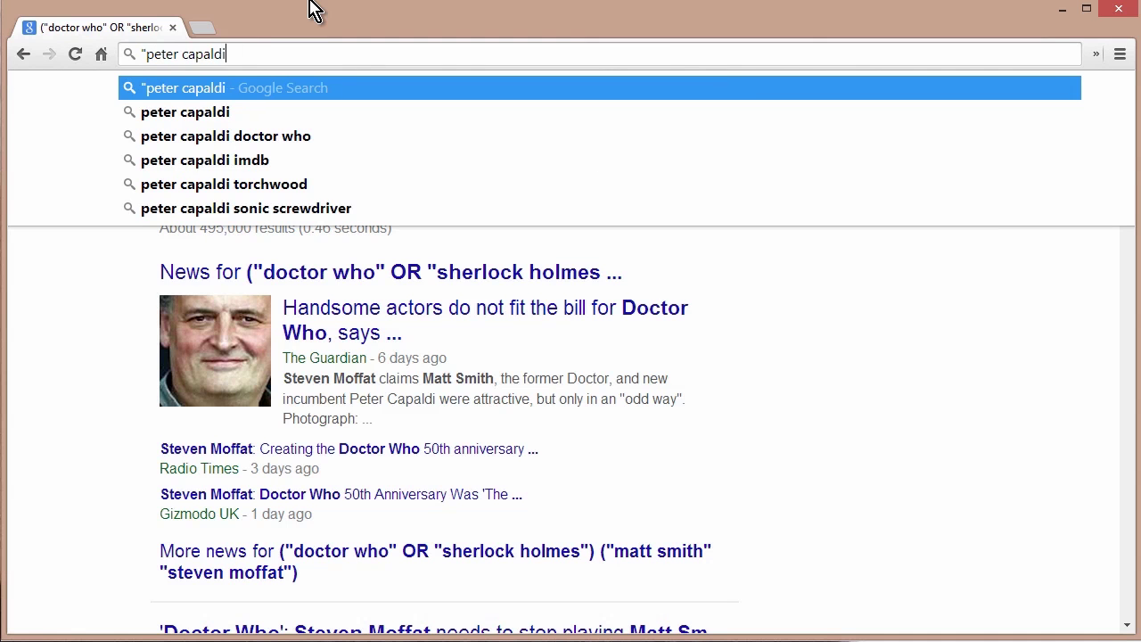
{"action": "type", "text": "\" site:"}
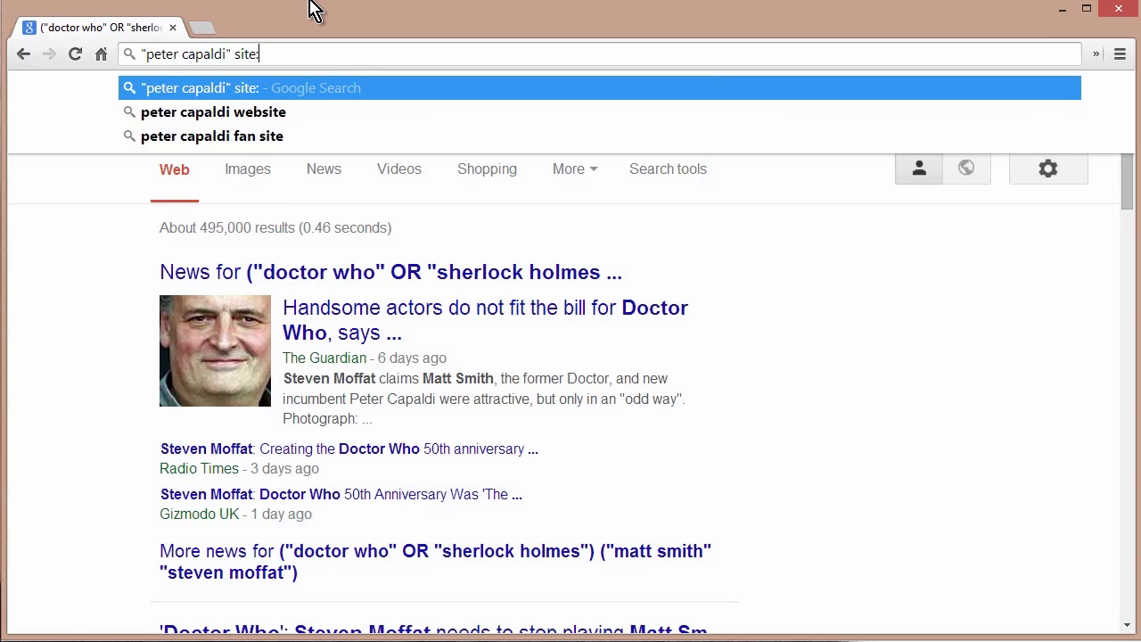
{"action": "type", "text": "bbc"}
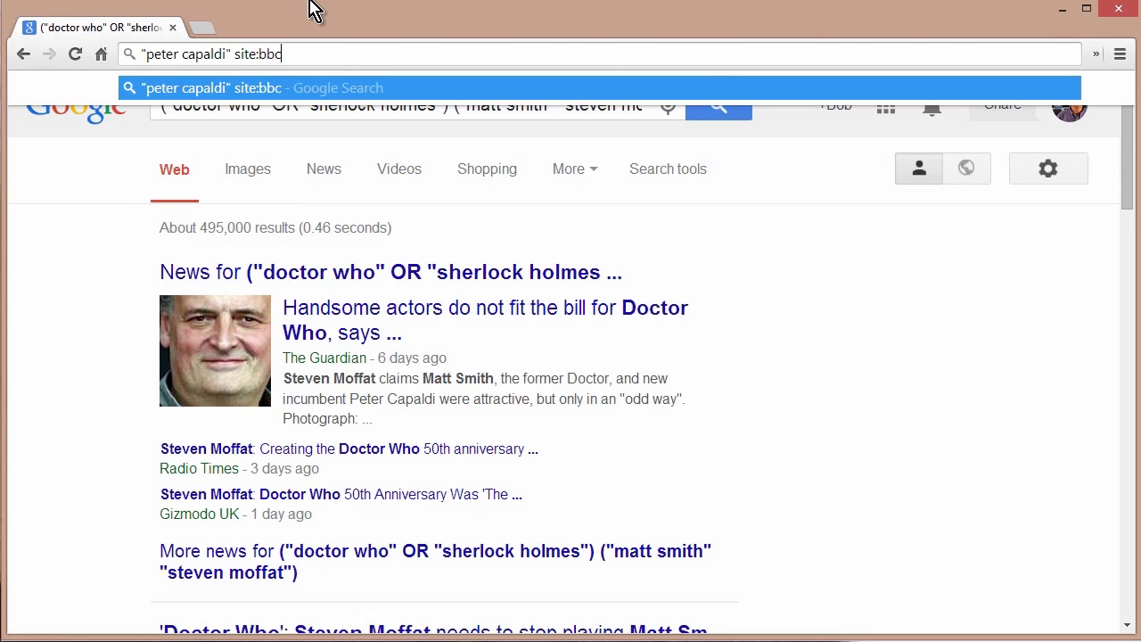
{"action": "type", "text": "america.com"}
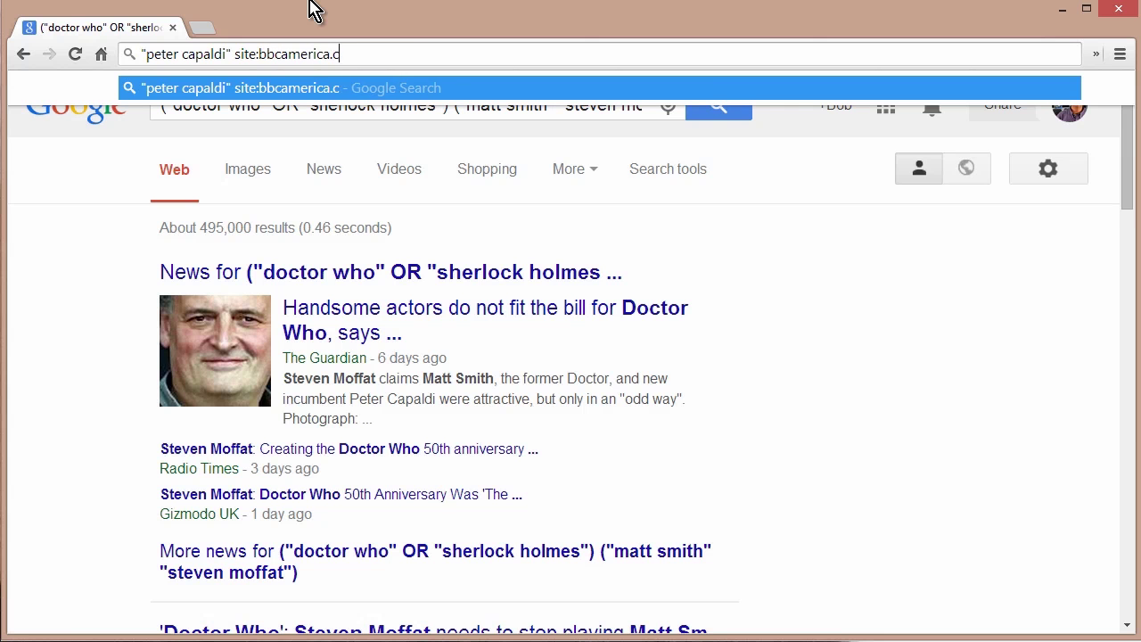
{"action": "key", "text": "Return"}
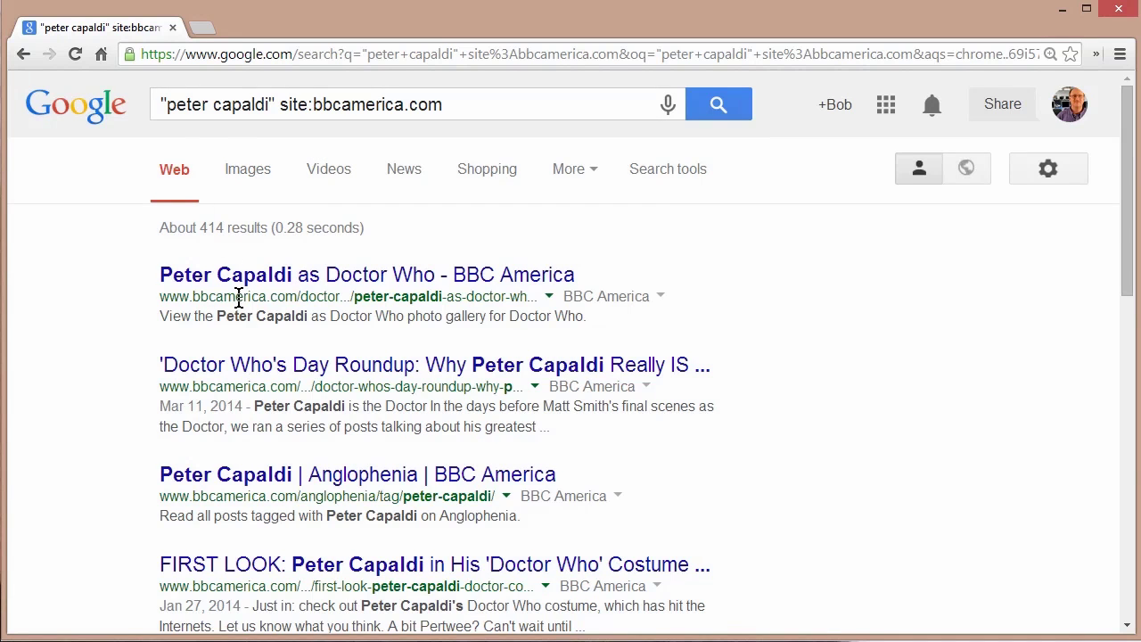
{"action": "scroll", "coordinate": [224, 161], "scroll_direction": "down", "scroll_amount": 4}
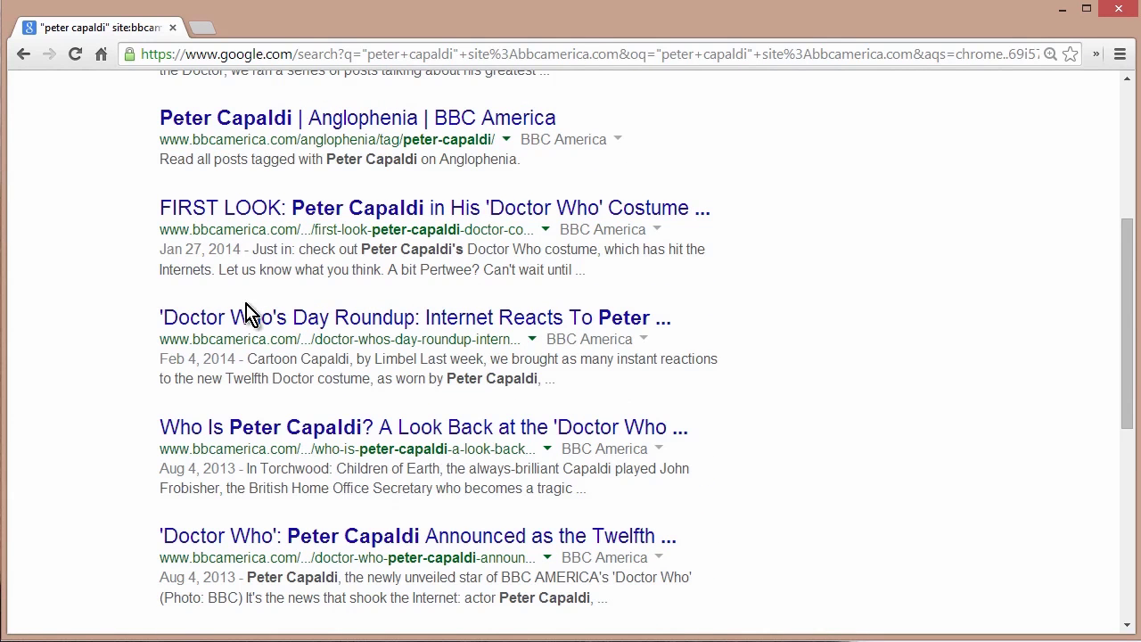
{"action": "scroll", "coordinate": [247, 319], "scroll_direction": "down", "scroll_amount": 2}
{"action": "scroll", "coordinate": [357, 405], "scroll_direction": "down", "scroll_amount": 1}
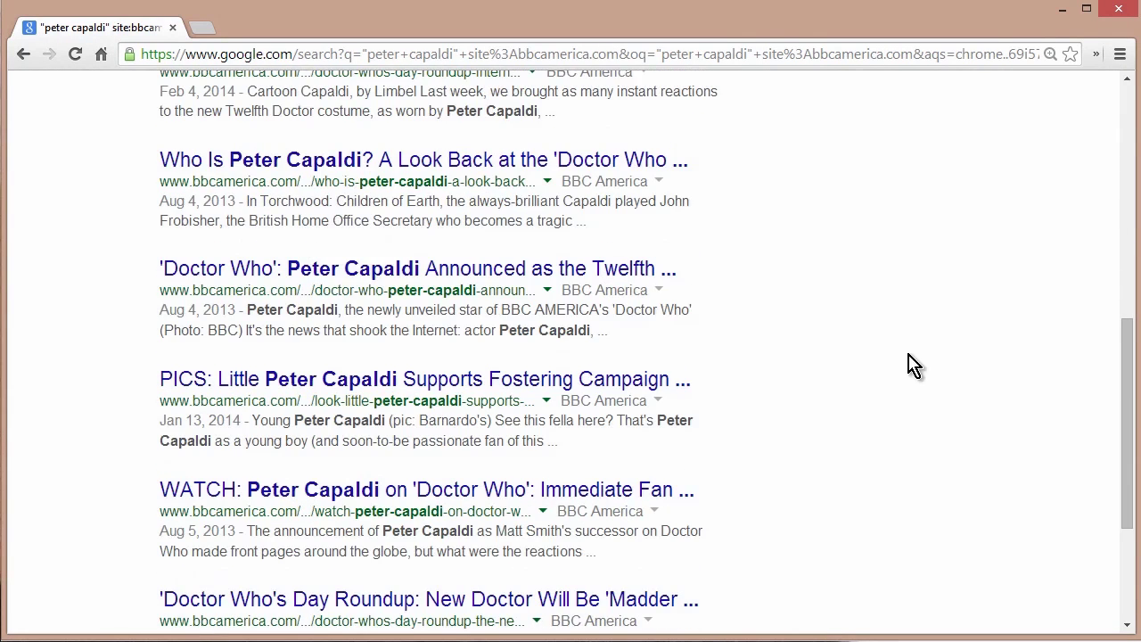
{"action": "scroll", "coordinate": [972, 334], "scroll_direction": "up", "scroll_amount": 7}
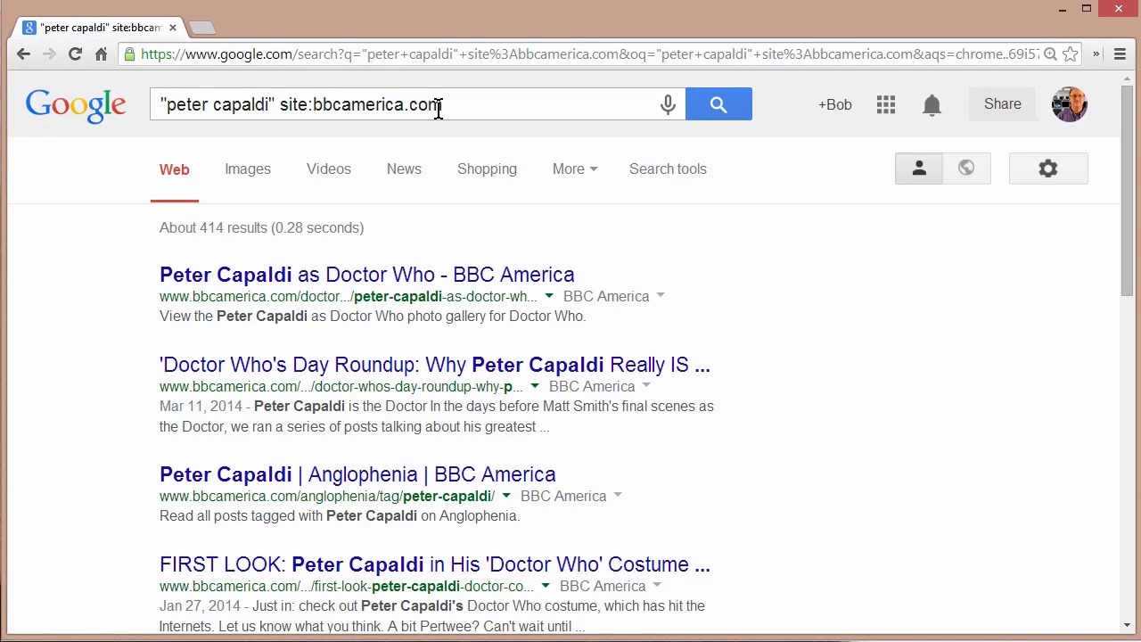
Search "fishing license" site:.gov from the address bar and browse the roughly 93,900 government results.
{"action": "left_click", "coordinate": [452, 54]}
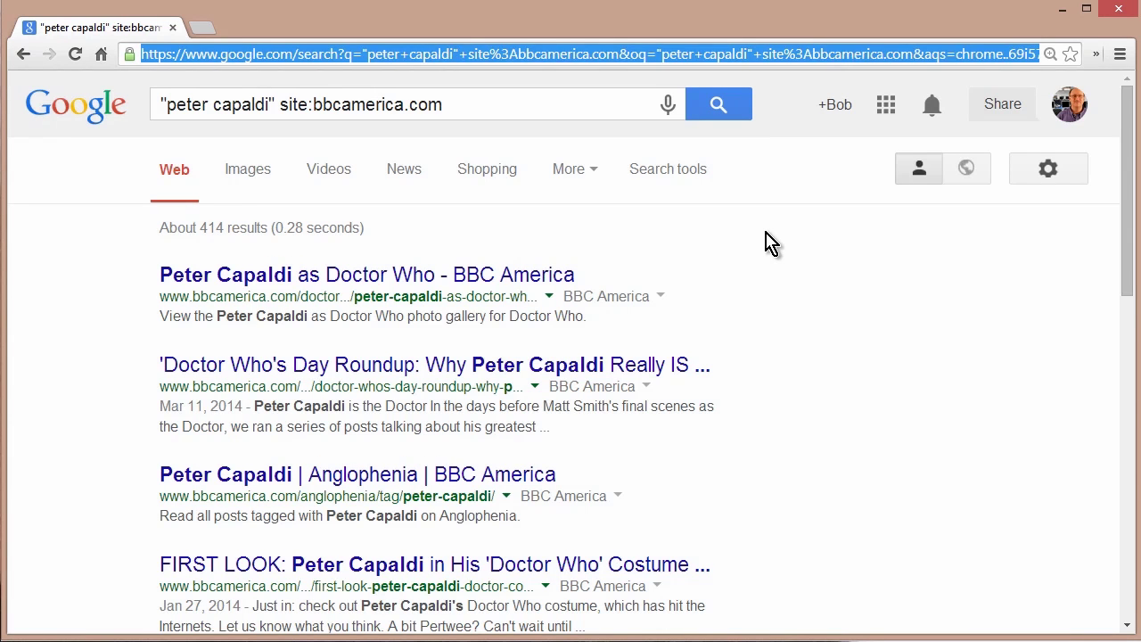
{"action": "key", "text": "Delete"}
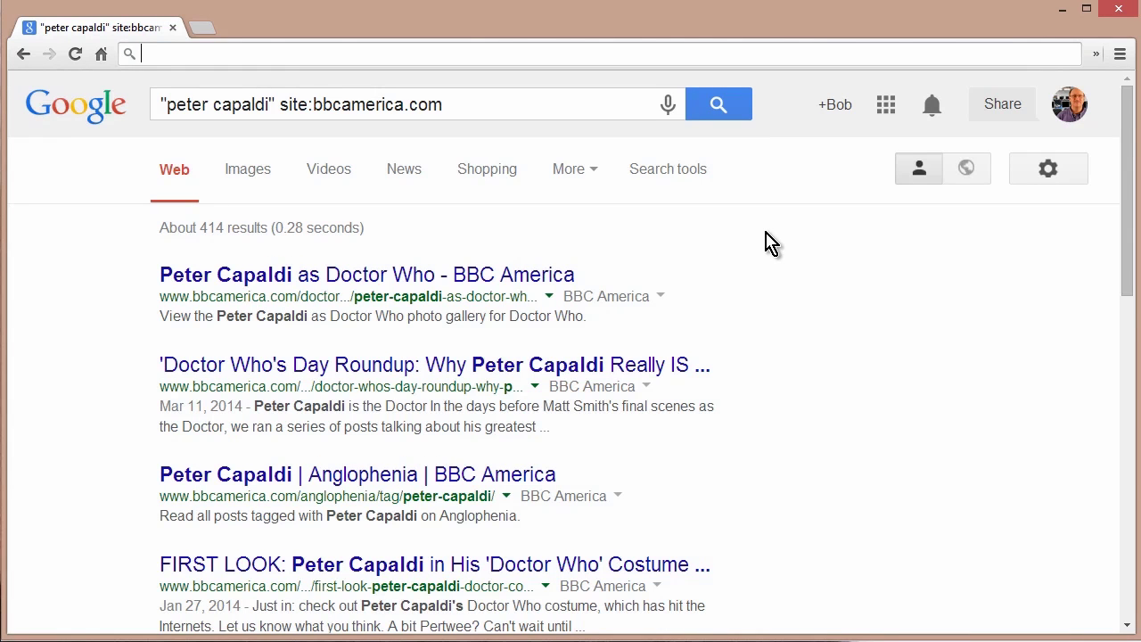
{"action": "type", "text": "\""}
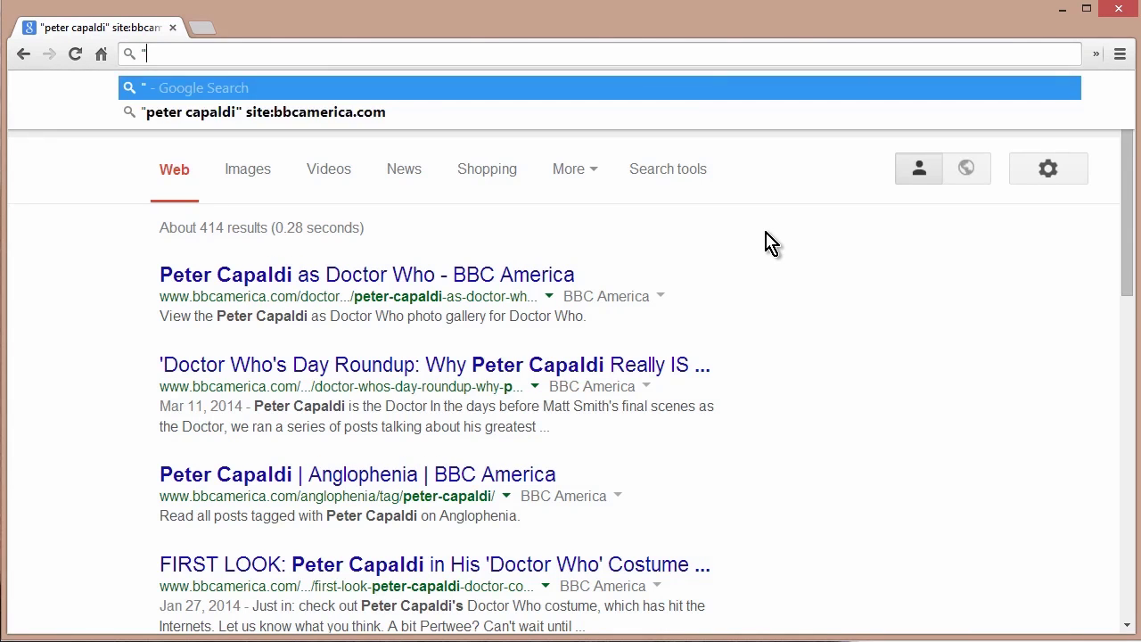
{"action": "type", "text": "fishing licen"}
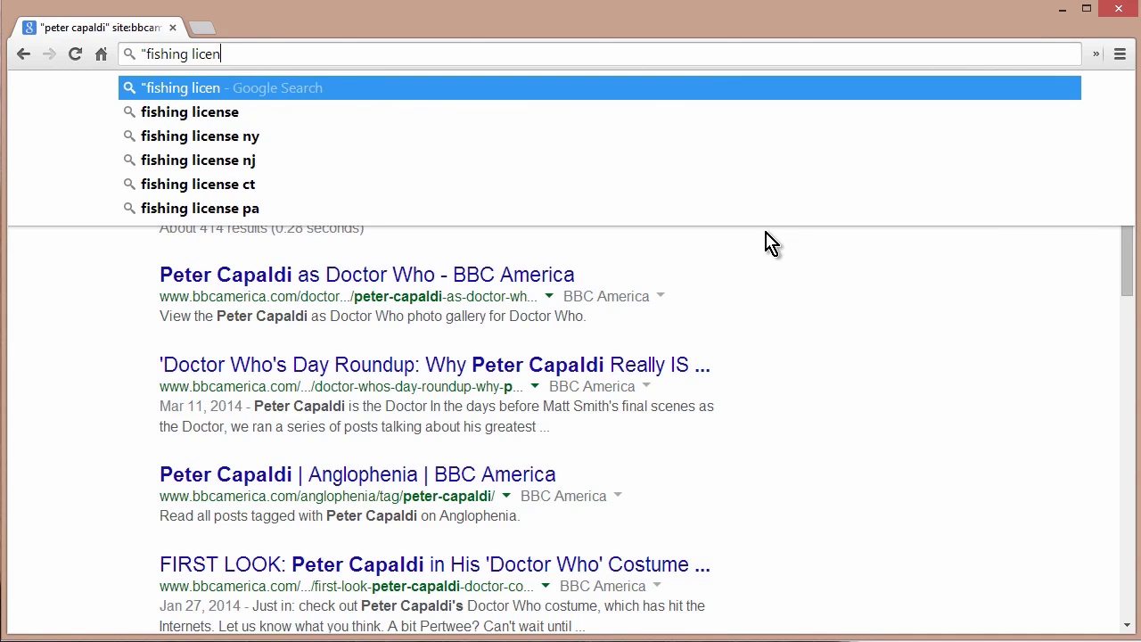
{"action": "type", "text": "se\" site:"}
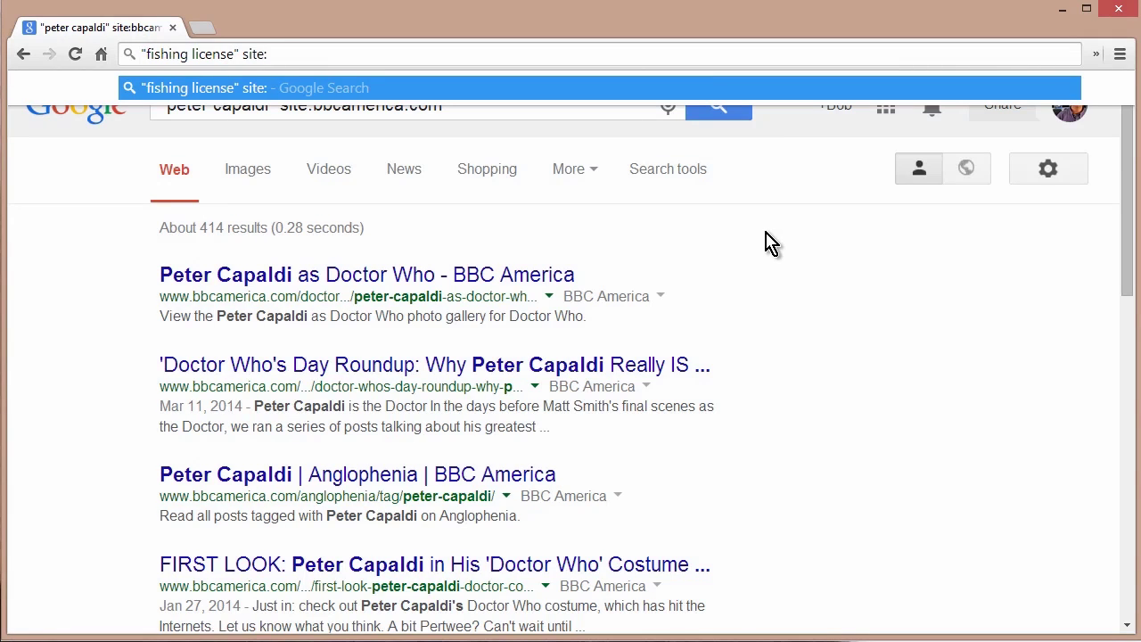
{"action": "type", "text": ".gov"}
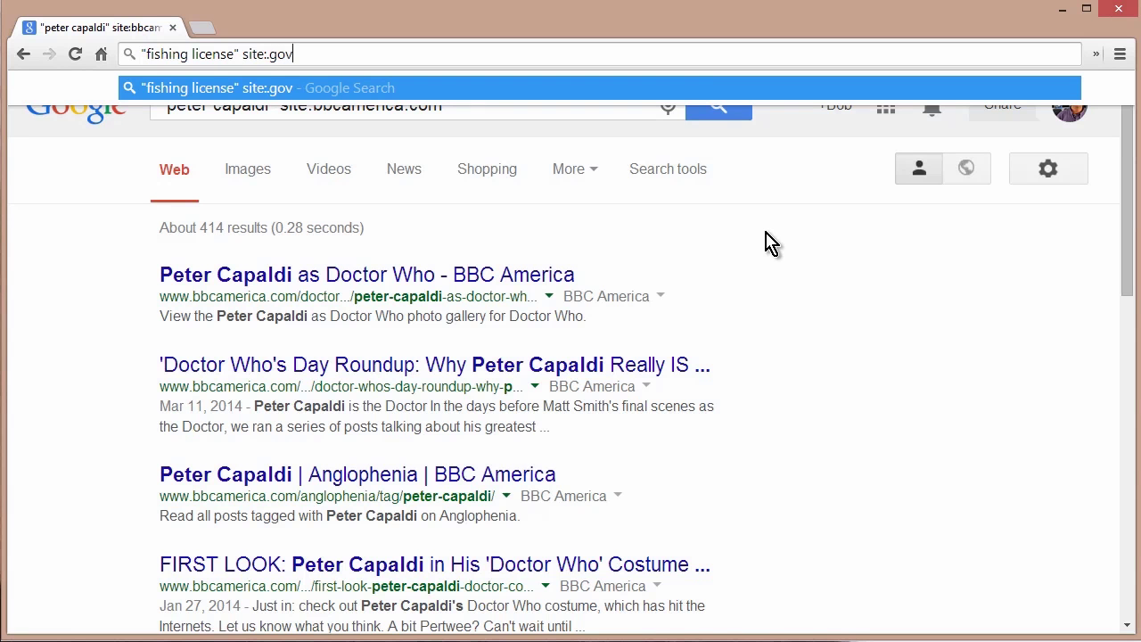
{"action": "key", "text": "Return"}
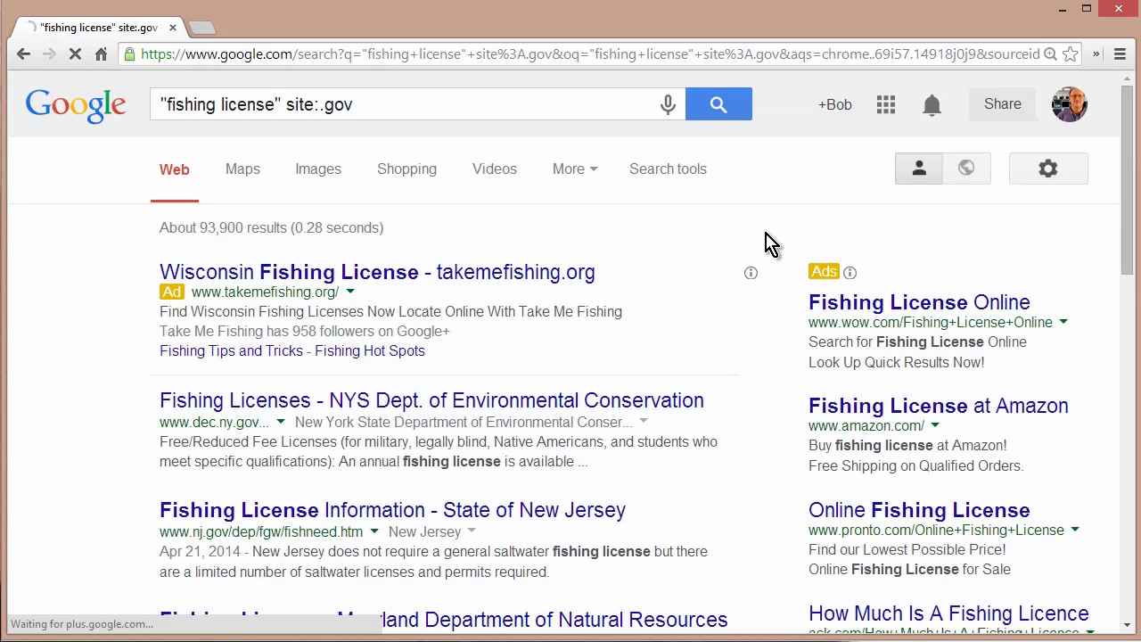
{"action": "scroll", "coordinate": [762, 246], "scroll_direction": "down", "scroll_amount": 2}
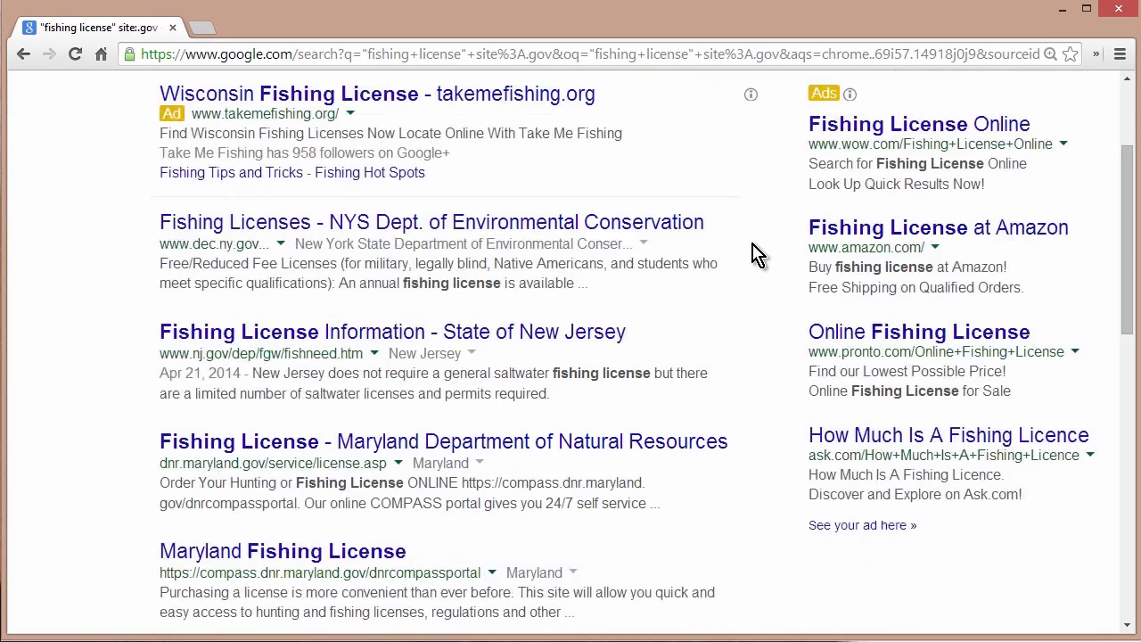
{"action": "scroll", "coordinate": [356, 223], "scroll_direction": "down", "scroll_amount": 1}
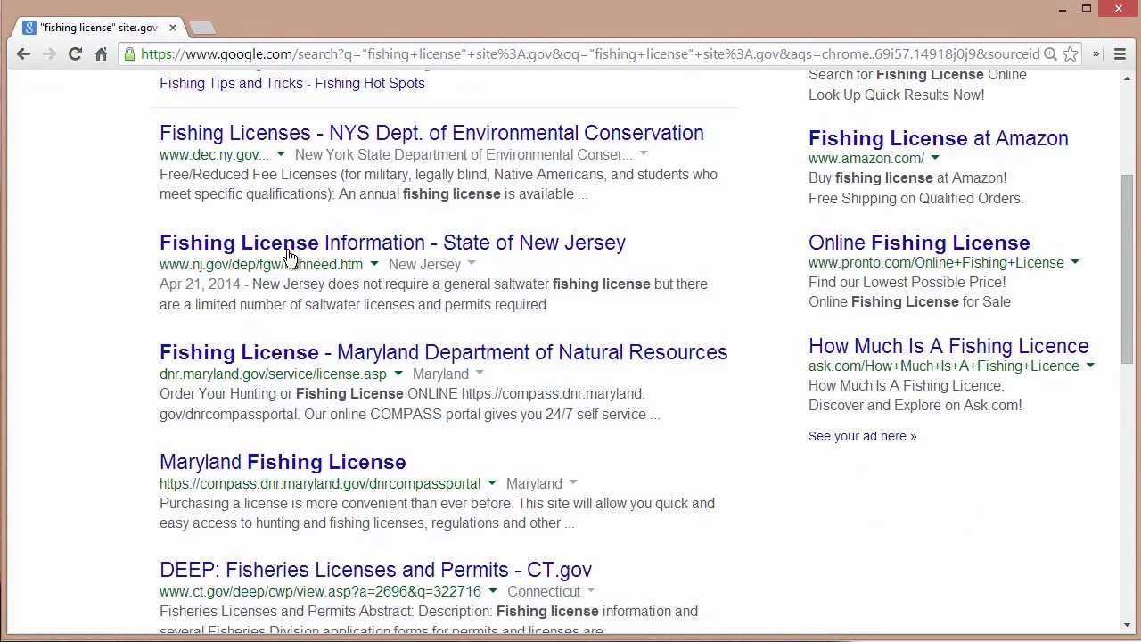
{"action": "scroll", "coordinate": [268, 232], "scroll_direction": "down", "scroll_amount": 1}
{"action": "scroll", "coordinate": [321, 356], "scroll_direction": "down", "scroll_amount": 1}
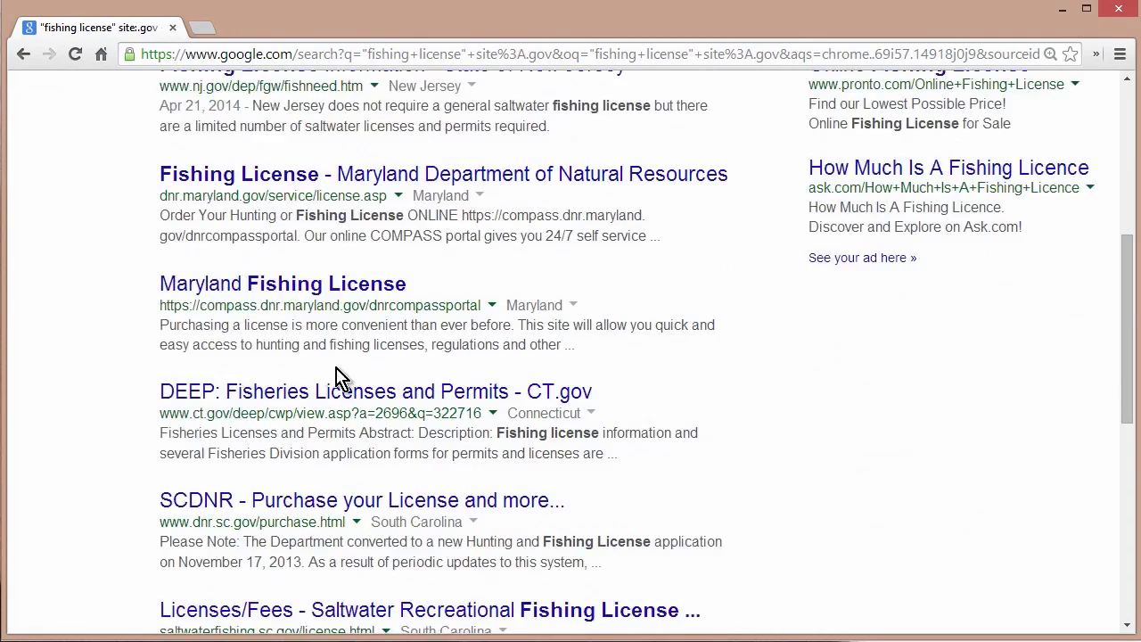
{"action": "scroll", "coordinate": [334, 370], "scroll_direction": "up", "scroll_amount": 5}
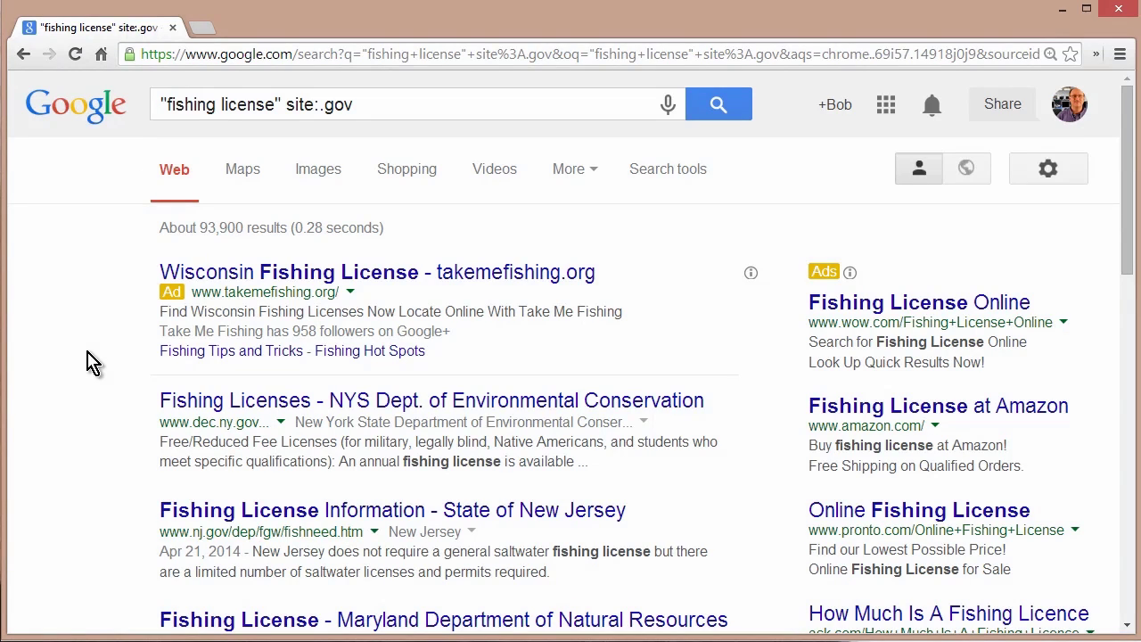
Run the wildcard search the three * and browse results led by The Three Stooges.
{"action": "left_click", "coordinate": [275, 55]}
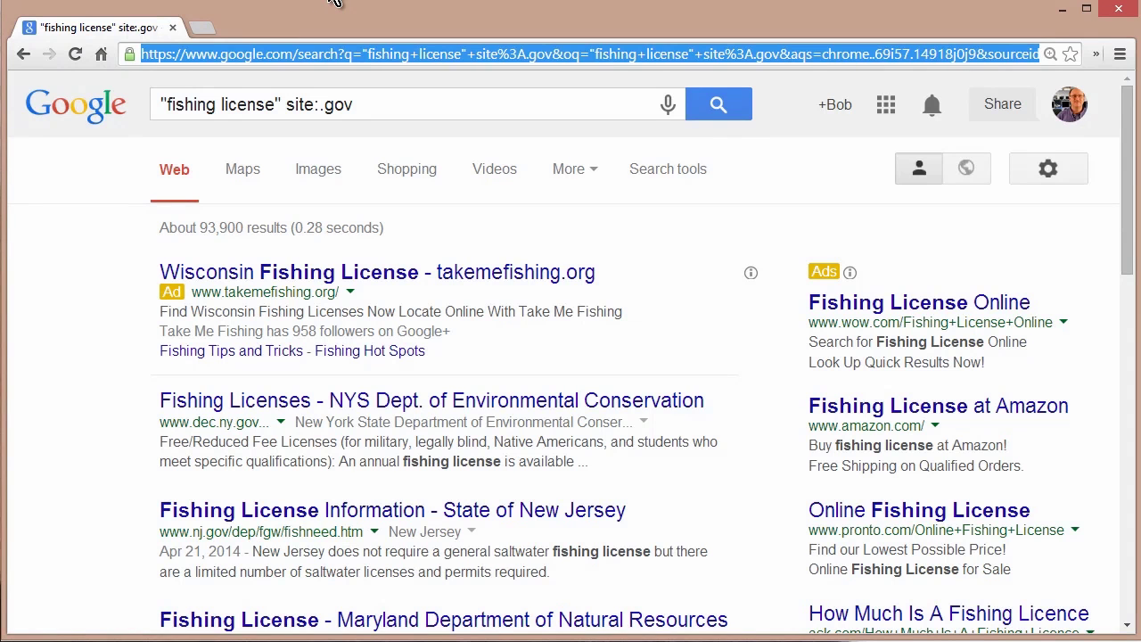
{"action": "key", "text": "BackSpace"}
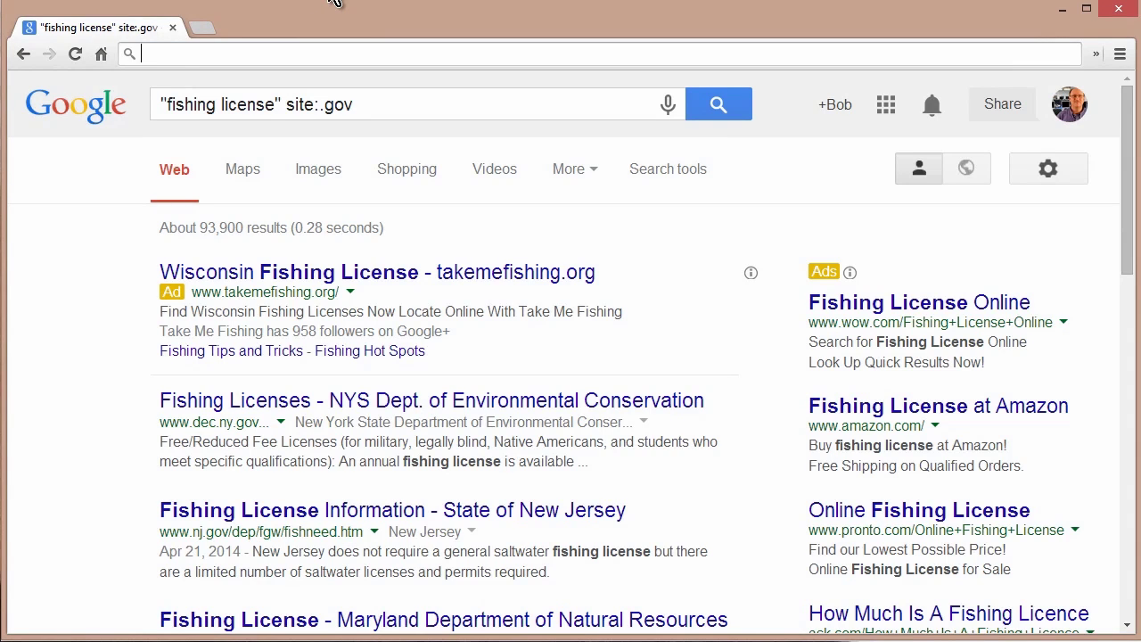
{"action": "type", "text": "the thre"}
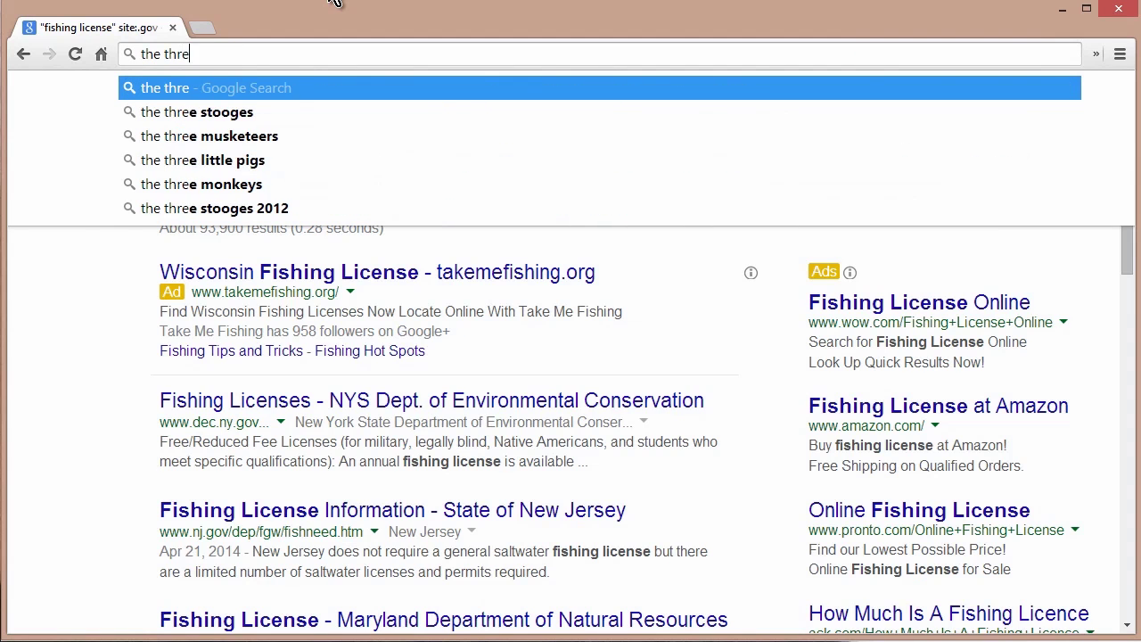
{"action": "type", "text": "e *"}
{"action": "key", "text": "Return"}
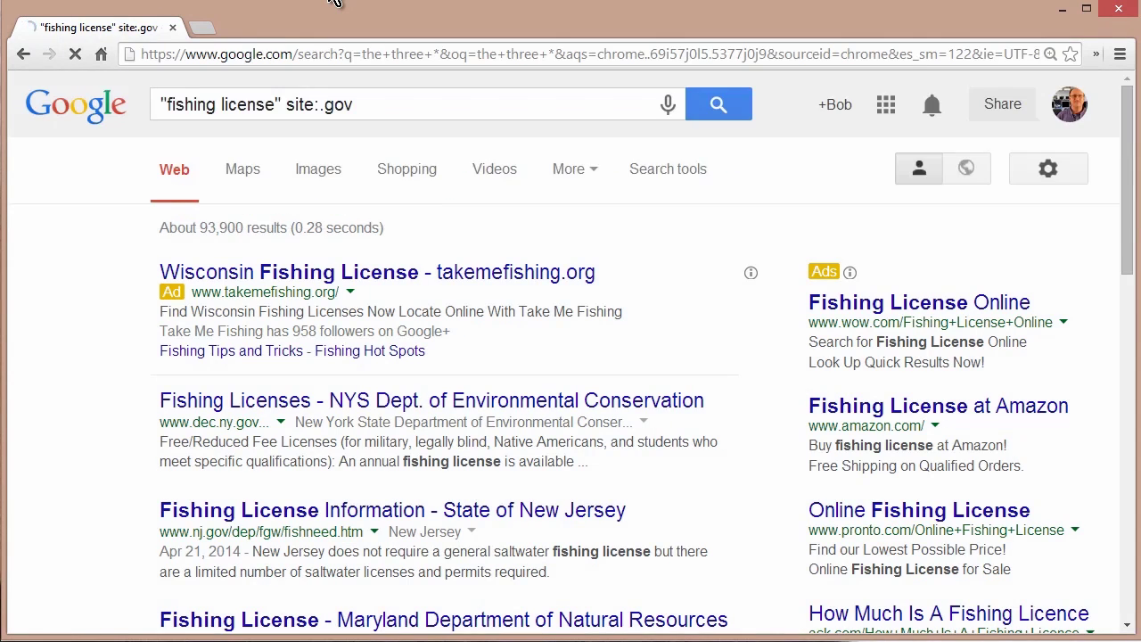
{"action": "scroll", "coordinate": [314, 321], "scroll_direction": "down", "scroll_amount": 5}
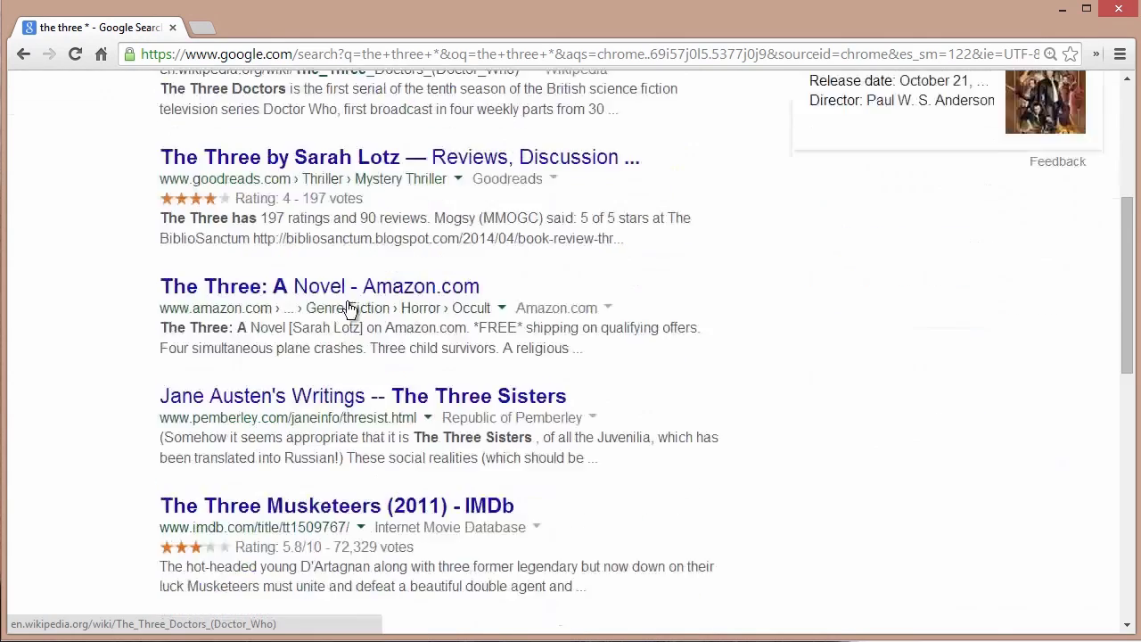
{"action": "scroll", "coordinate": [98, 319], "scroll_direction": "down", "scroll_amount": 6}
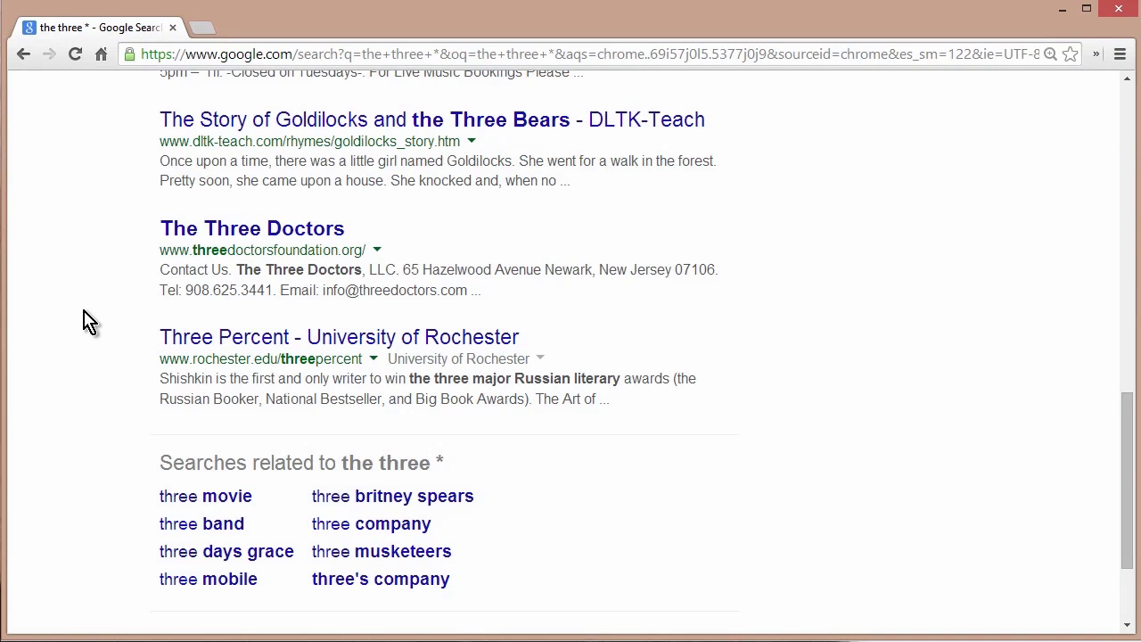
{"action": "scroll", "coordinate": [83, 321], "scroll_direction": "up", "scroll_amount": 11}
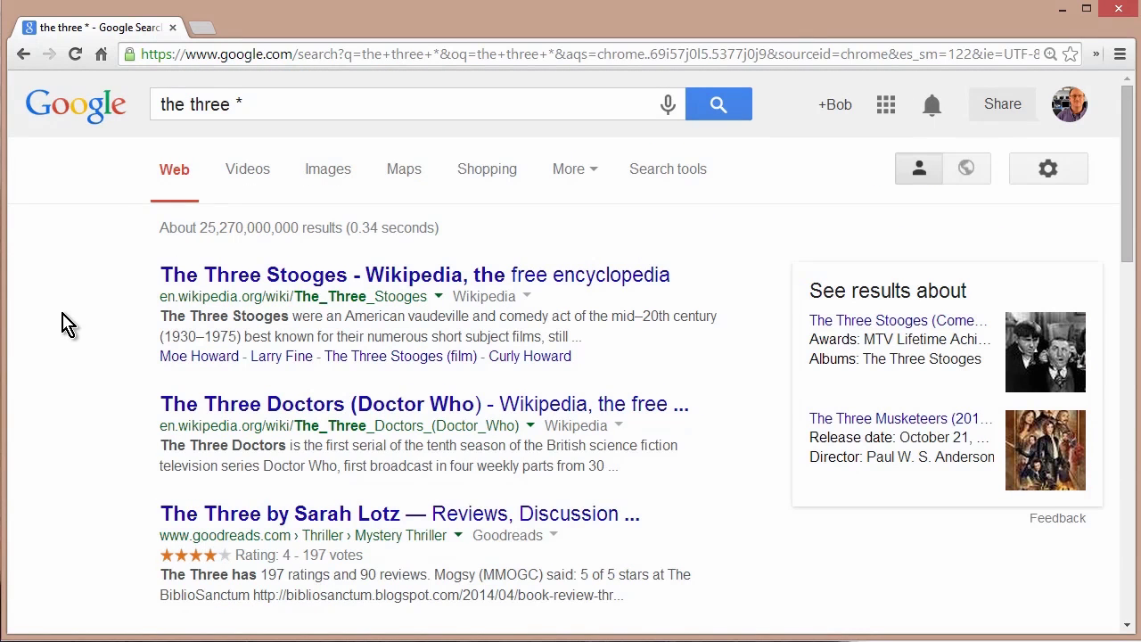
Search android tablet $300..$600 from the address bar and scroll through the price-range results.
{"action": "left_click", "coordinate": [275, 57]}
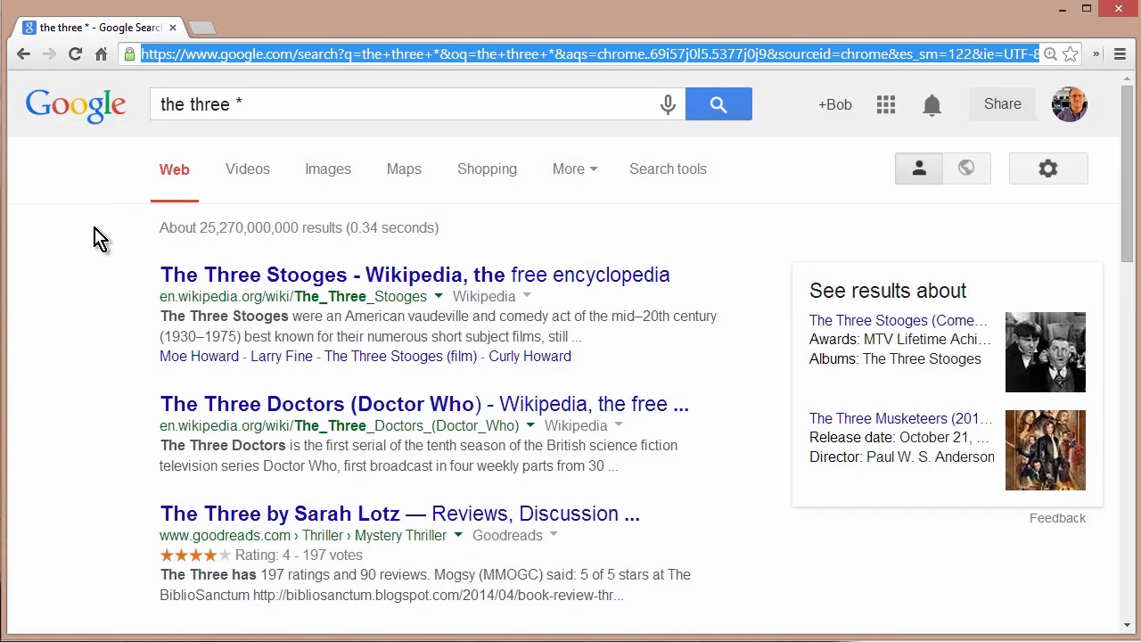
{"action": "key", "text": "BackSpace"}
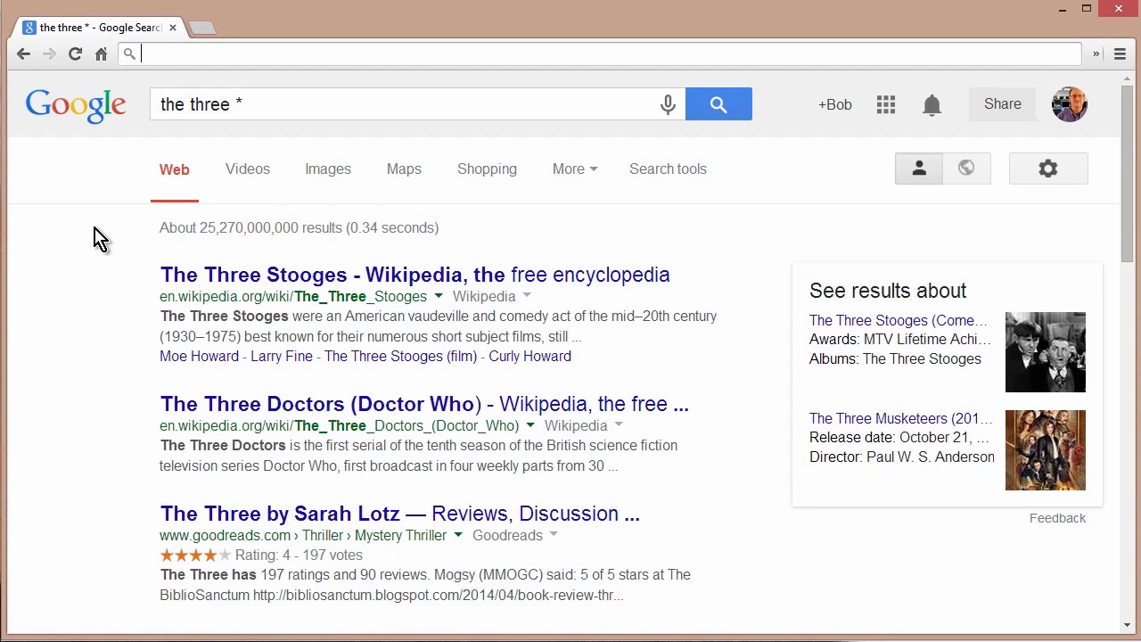
{"action": "type", "text": "adn"}
{"action": "key", "text": "BackSpace"}
{"action": "key", "text": "BackSpace"}
{"action": "type", "text": "ndroid tablet "}
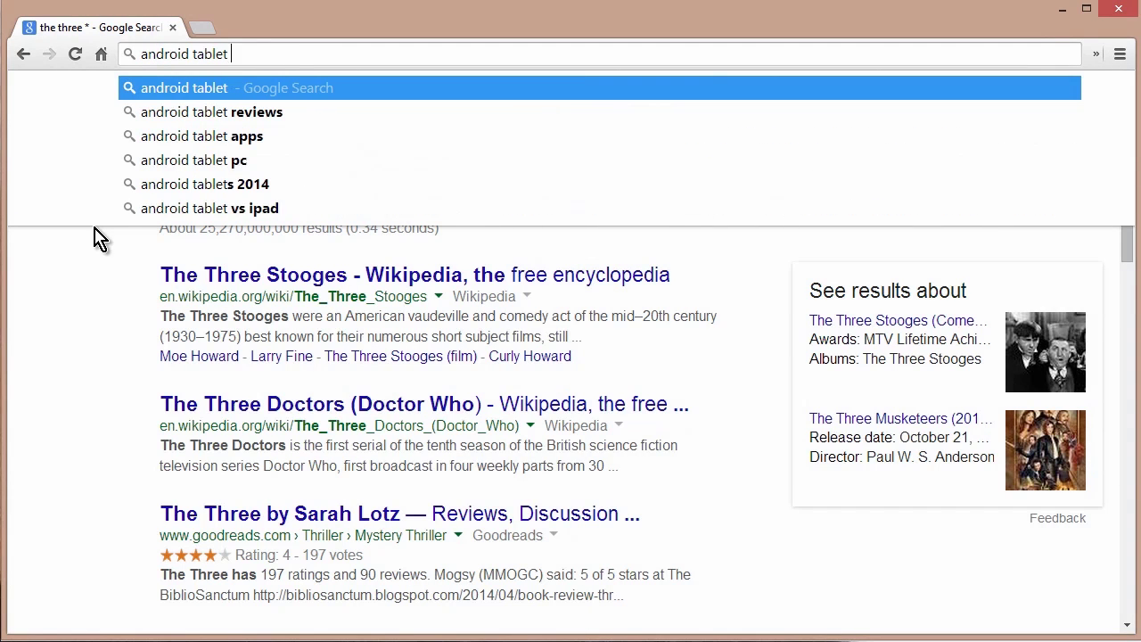
{"action": "type", "text": "$"}
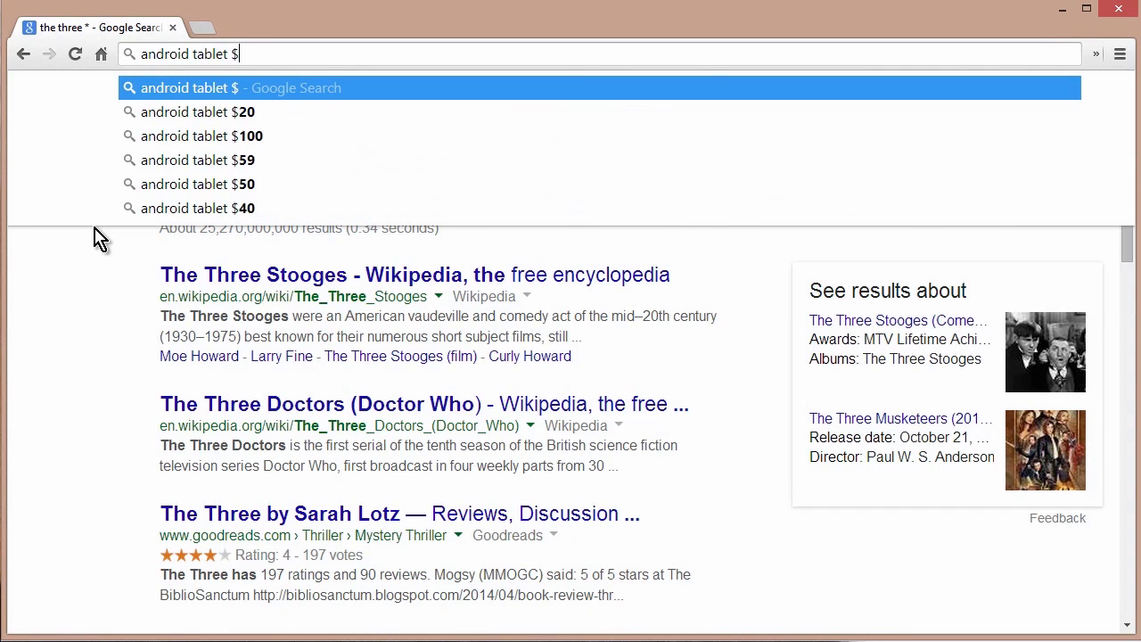
{"action": "type", "text": "300"}
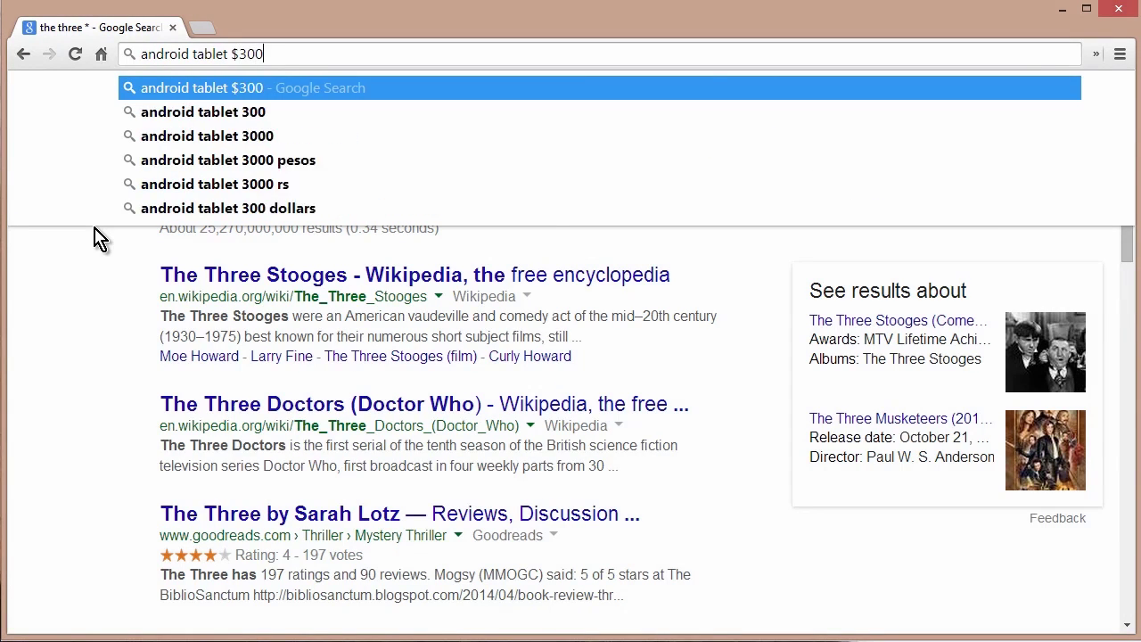
{"action": "type", "text": ".."}
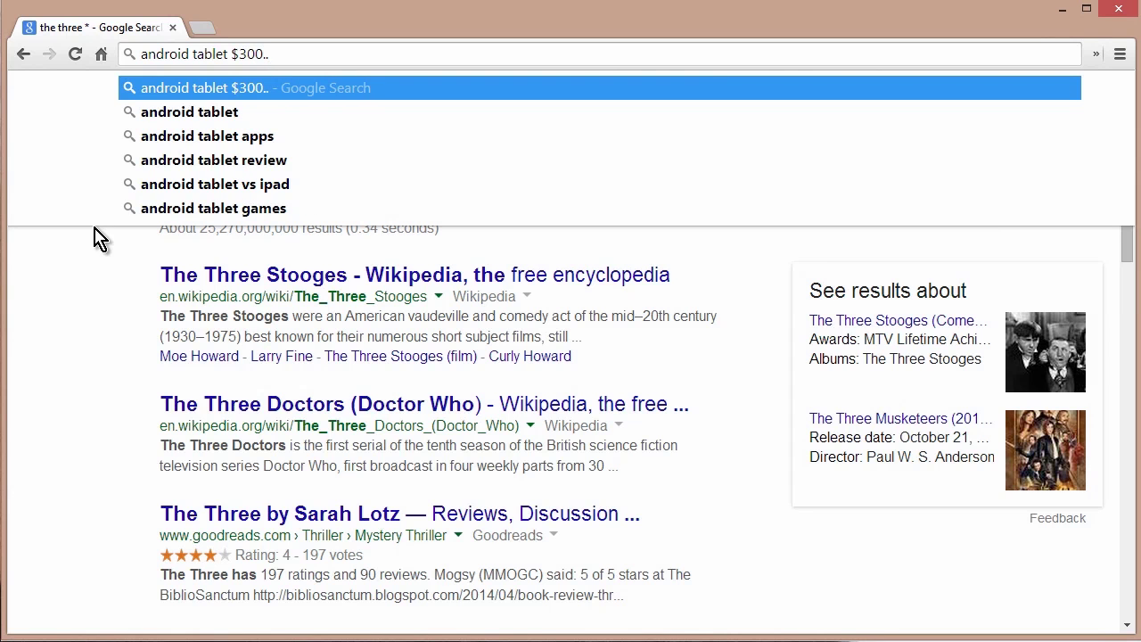
{"action": "type", "text": "$600"}
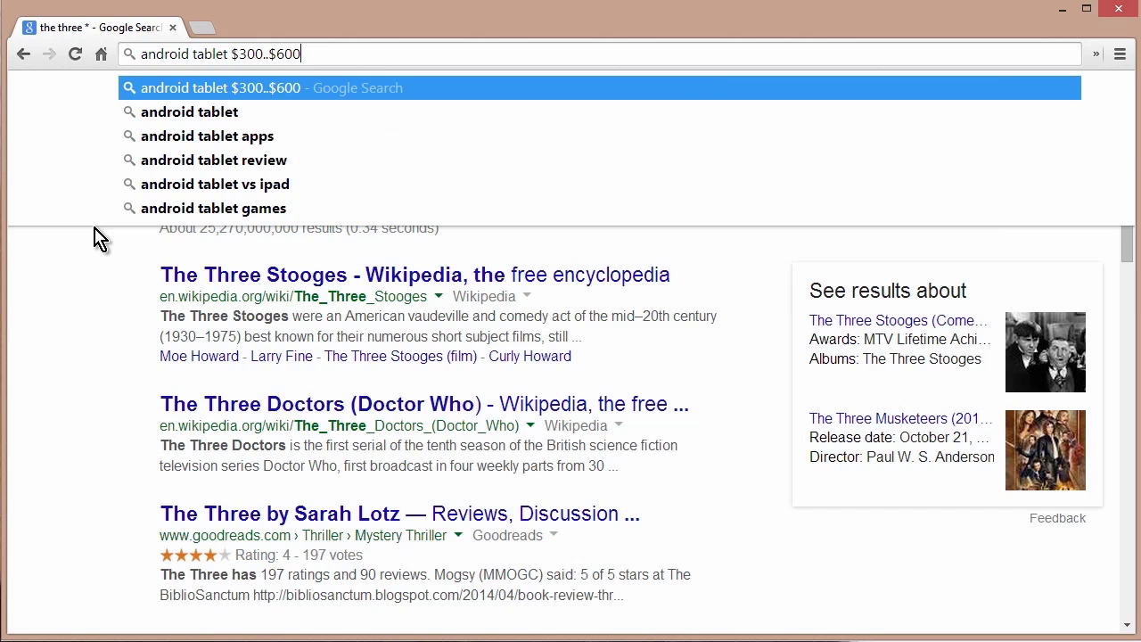
{"action": "key", "text": "Return"}
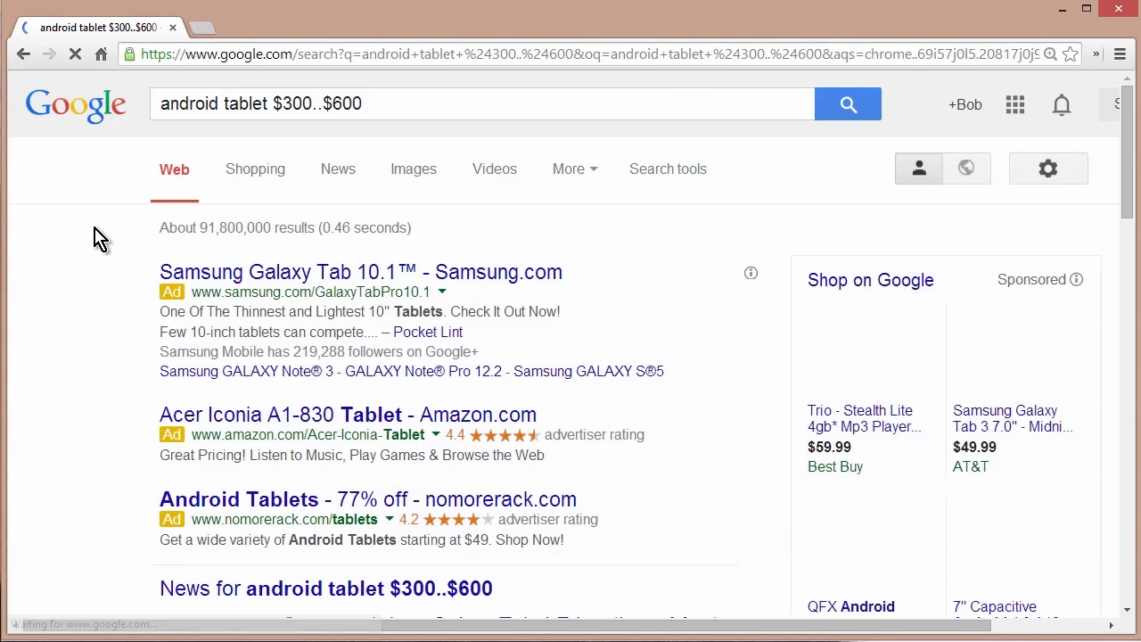
{"action": "scroll", "coordinate": [60, 326], "scroll_direction": "down", "scroll_amount": 1}
{"action": "scroll", "coordinate": [60, 326], "scroll_direction": "down", "scroll_amount": 4}
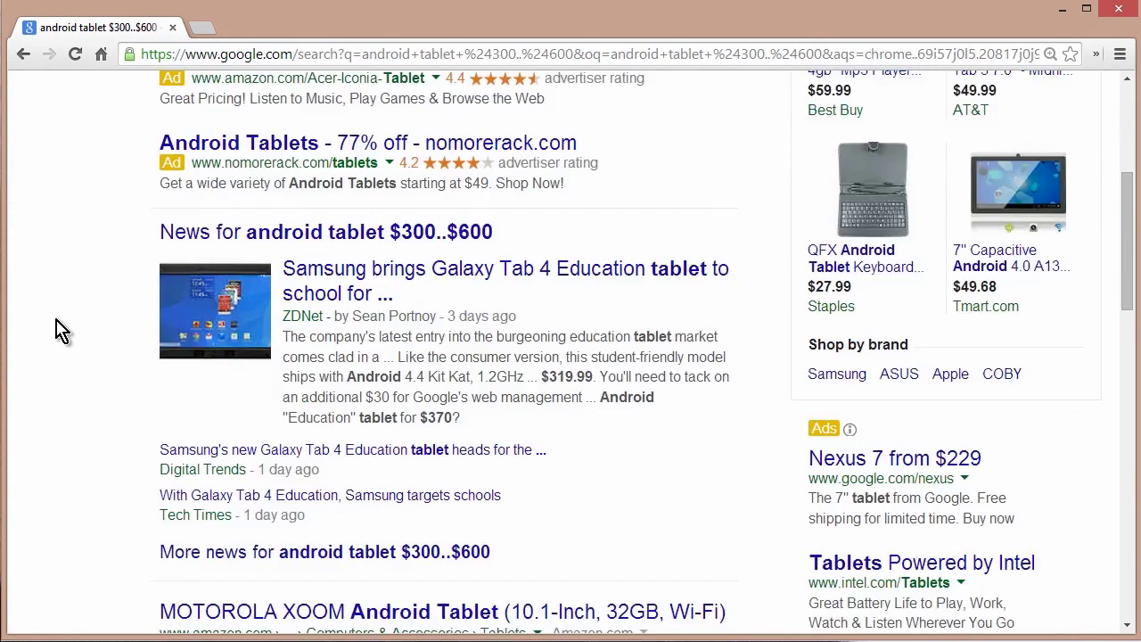
{"action": "scroll", "coordinate": [125, 392], "scroll_direction": "down", "scroll_amount": 5}
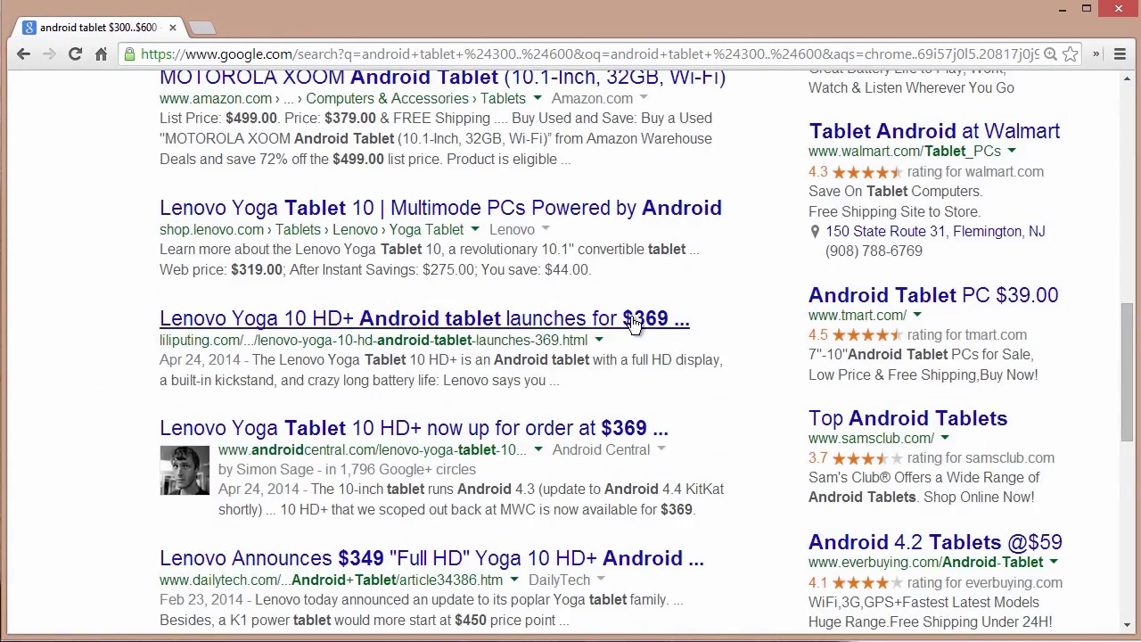
{"action": "scroll", "coordinate": [629, 350], "scroll_direction": "down", "scroll_amount": 2}
{"action": "scroll", "coordinate": [629, 350], "scroll_direction": "down", "scroll_amount": 2}
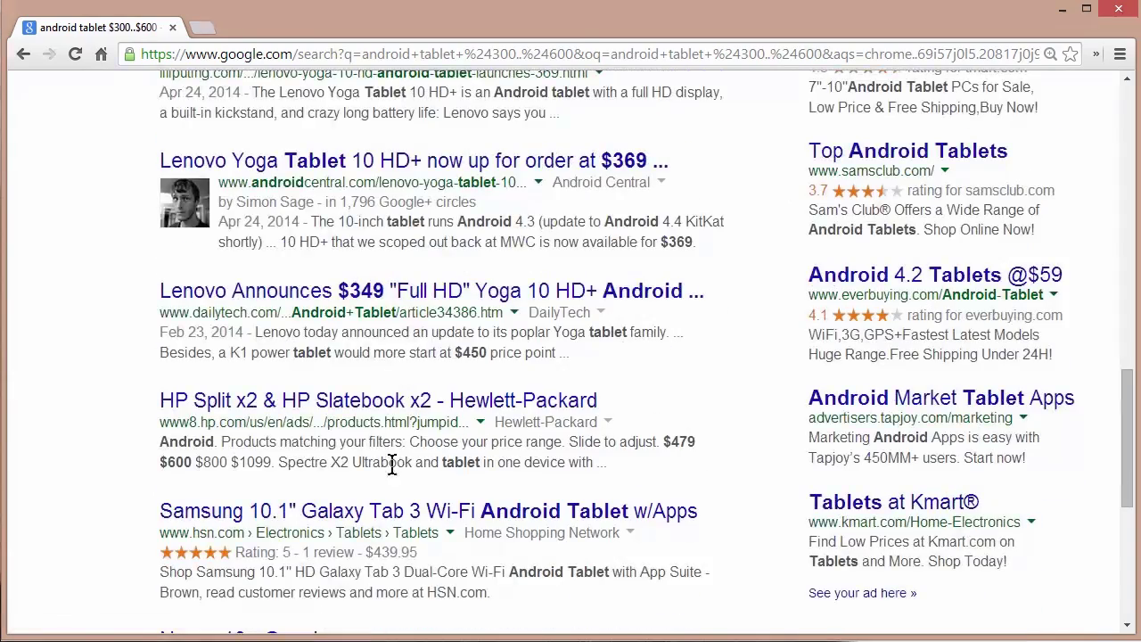
{"action": "scroll", "coordinate": [115, 472], "scroll_direction": "up", "scroll_amount": 2}
{"action": "scroll", "coordinate": [86, 460], "scroll_direction": "up", "scroll_amount": 10}
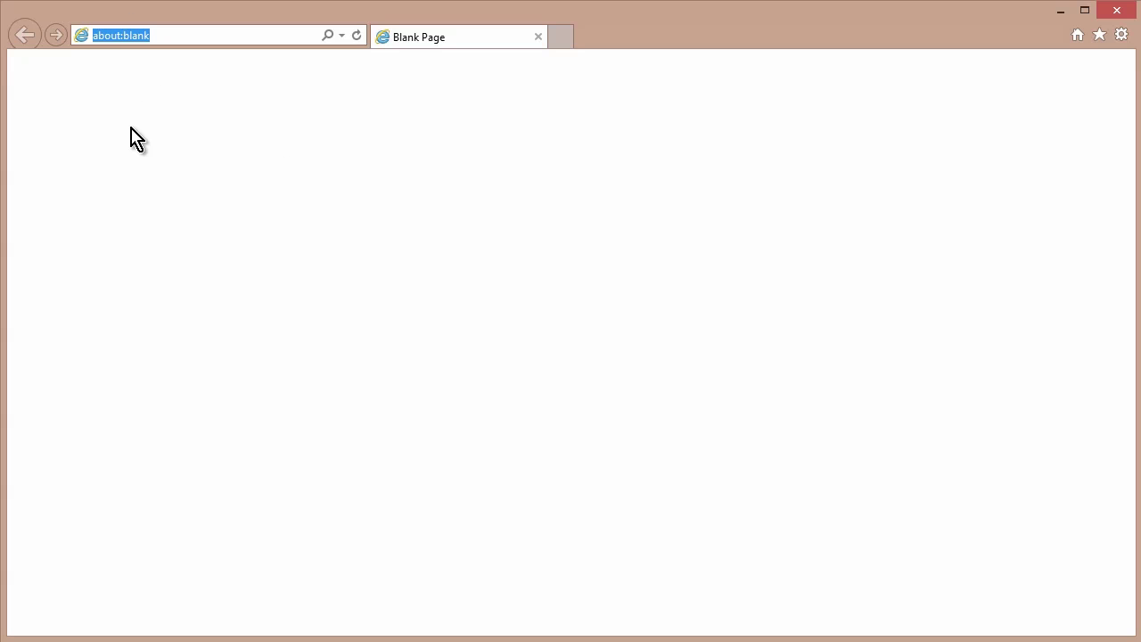
Search Bing for "david tennant" site:bbcamerica.com and scroll through the matches.
{"action": "type", "text": "\""}
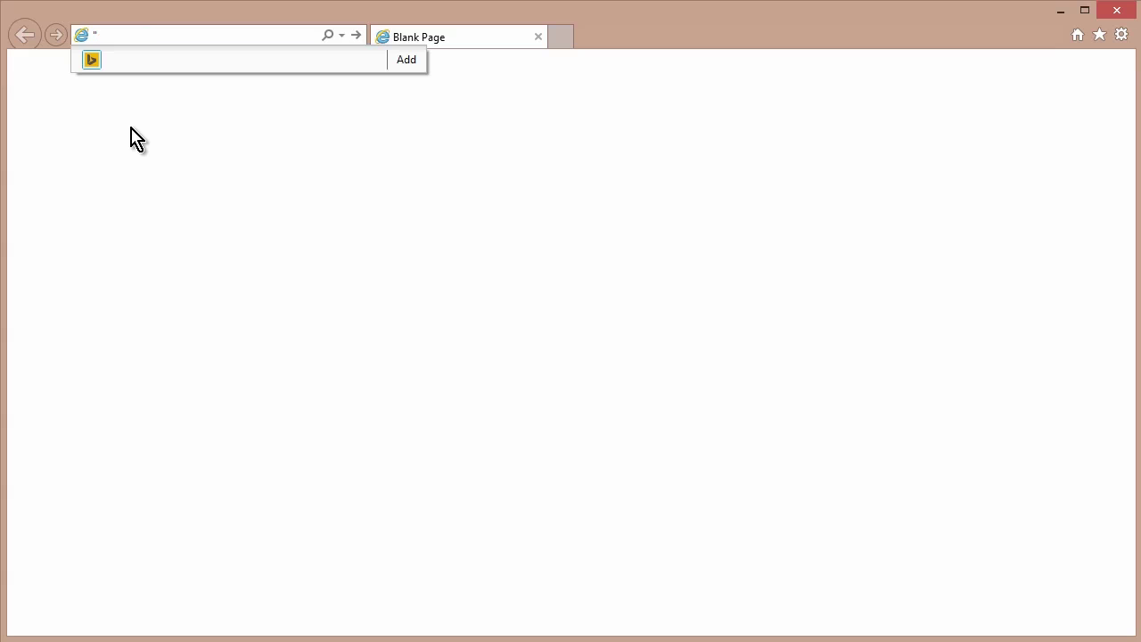
{"action": "type", "text": "david"}
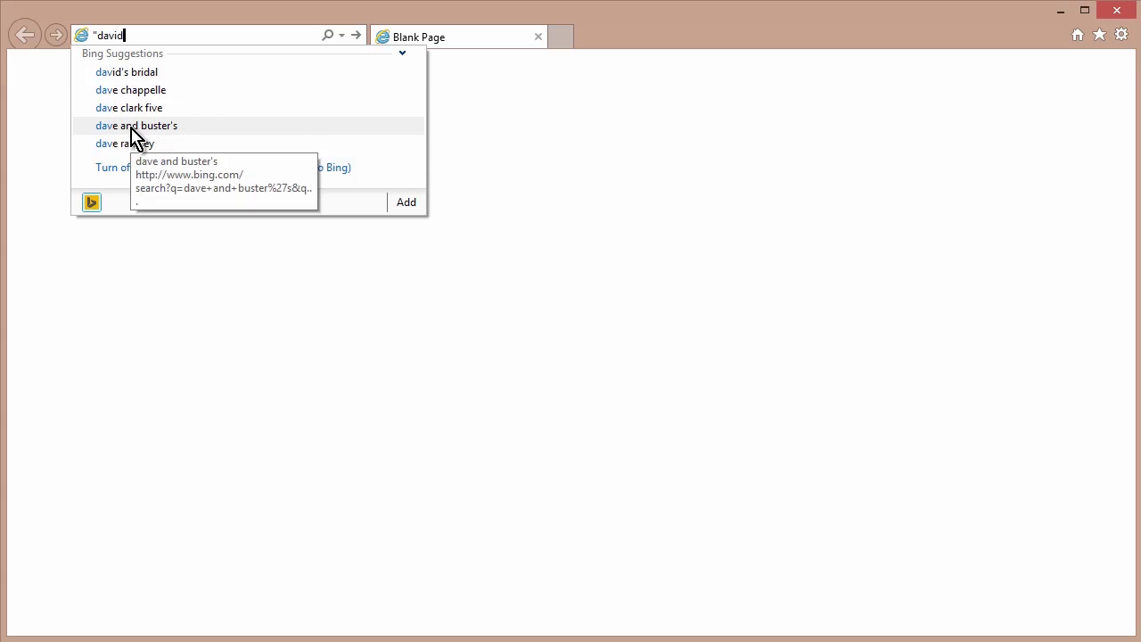
{"action": "type", "text": " tennant\" site"}
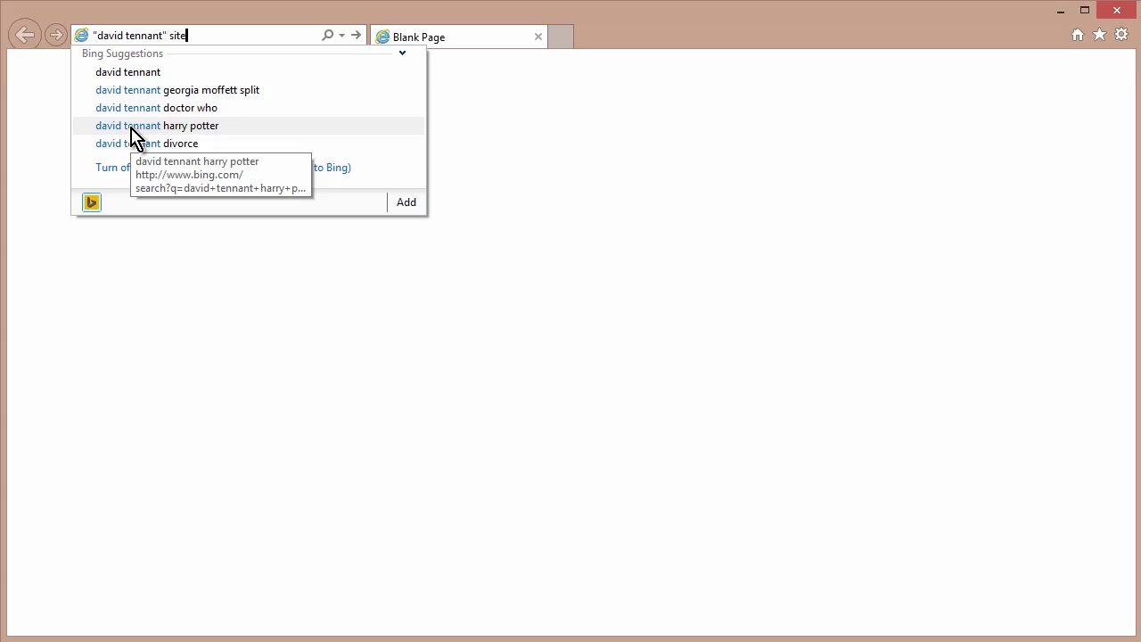
{"action": "type", "text": ":bbc"}
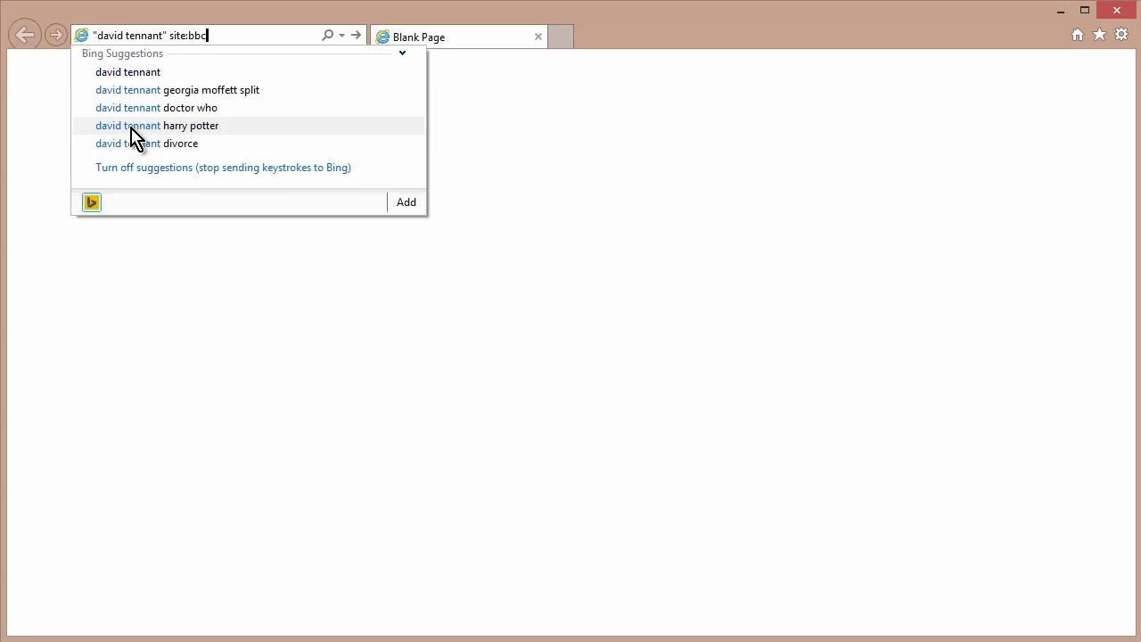
{"action": "type", "text": "america.com"}
{"action": "key", "text": "Return"}
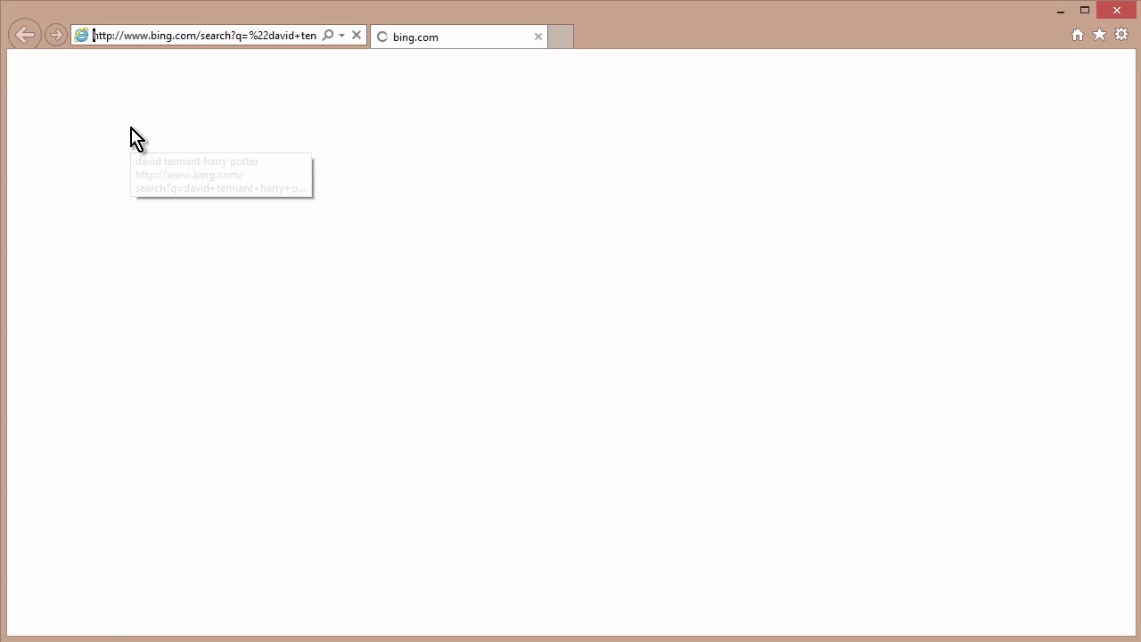
{"action": "scroll", "coordinate": [123, 222], "scroll_direction": "down", "scroll_amount": 5}
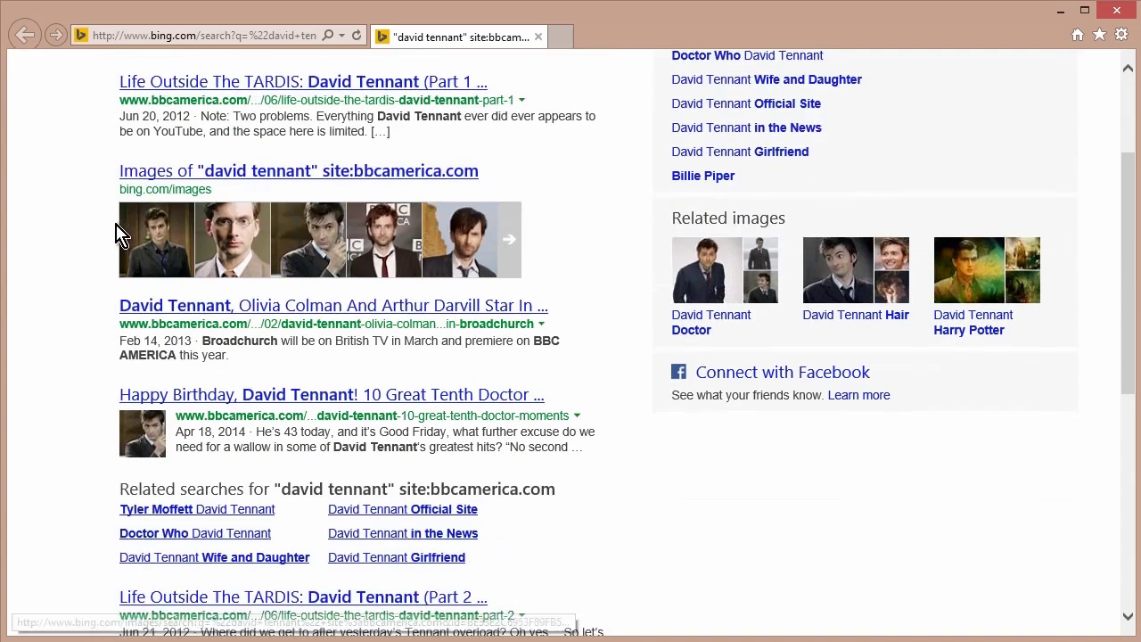
{"action": "scroll", "coordinate": [267, 300], "scroll_direction": "down", "scroll_amount": 3}
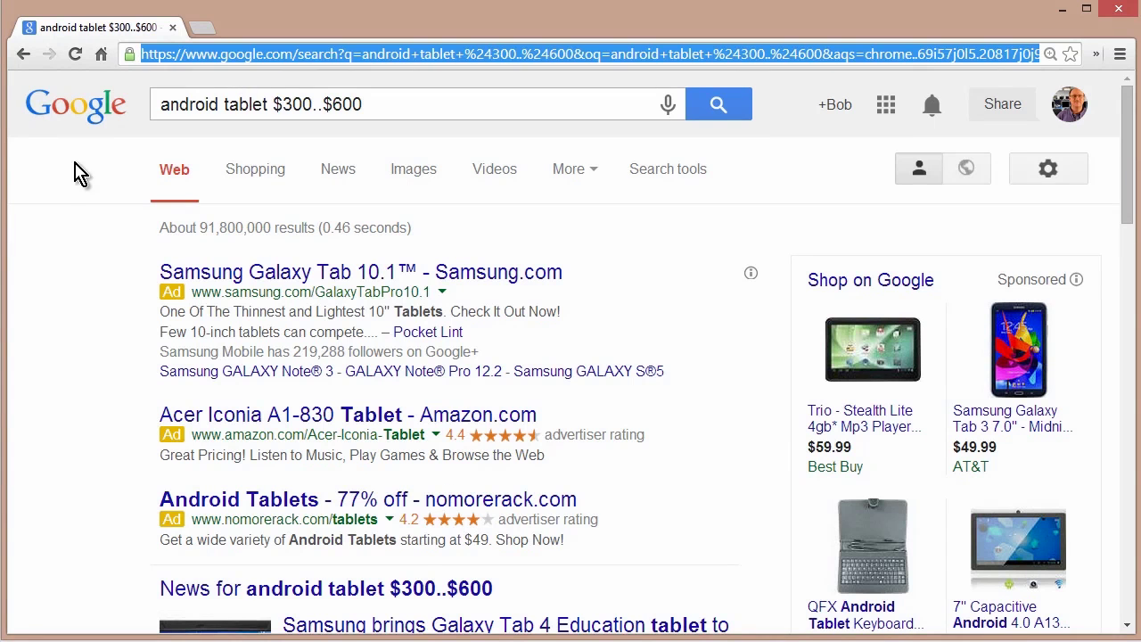
Run link:amazon.com and browse the roughly 6,340 pages linking to Amazon.
{"action": "type", "text": "link:"}
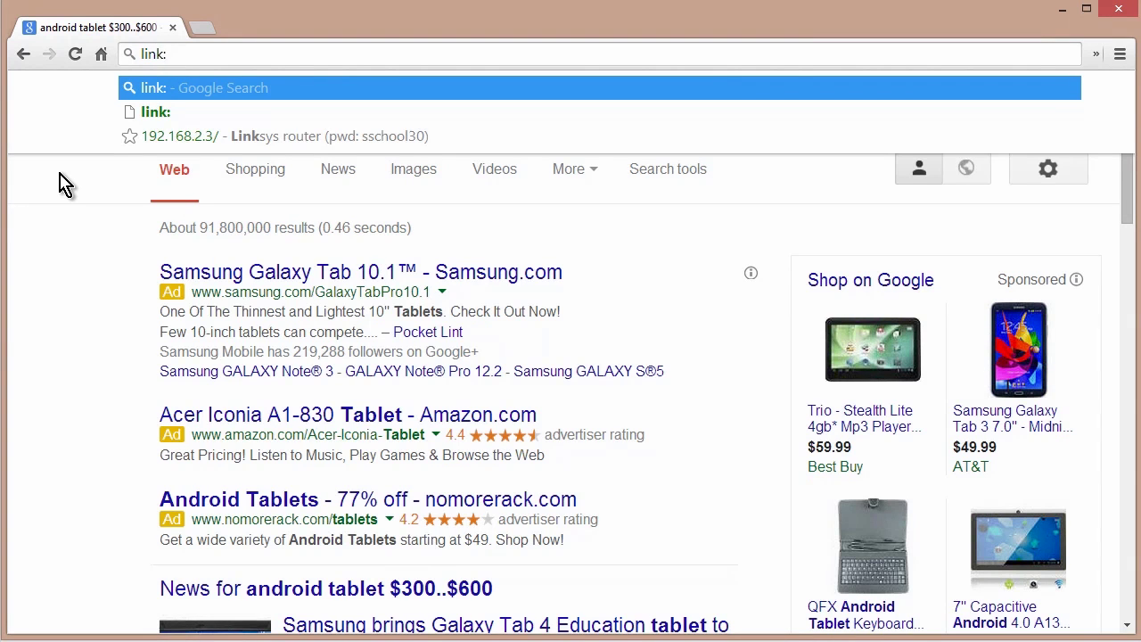
{"action": "type", "text": "amazon.com"}
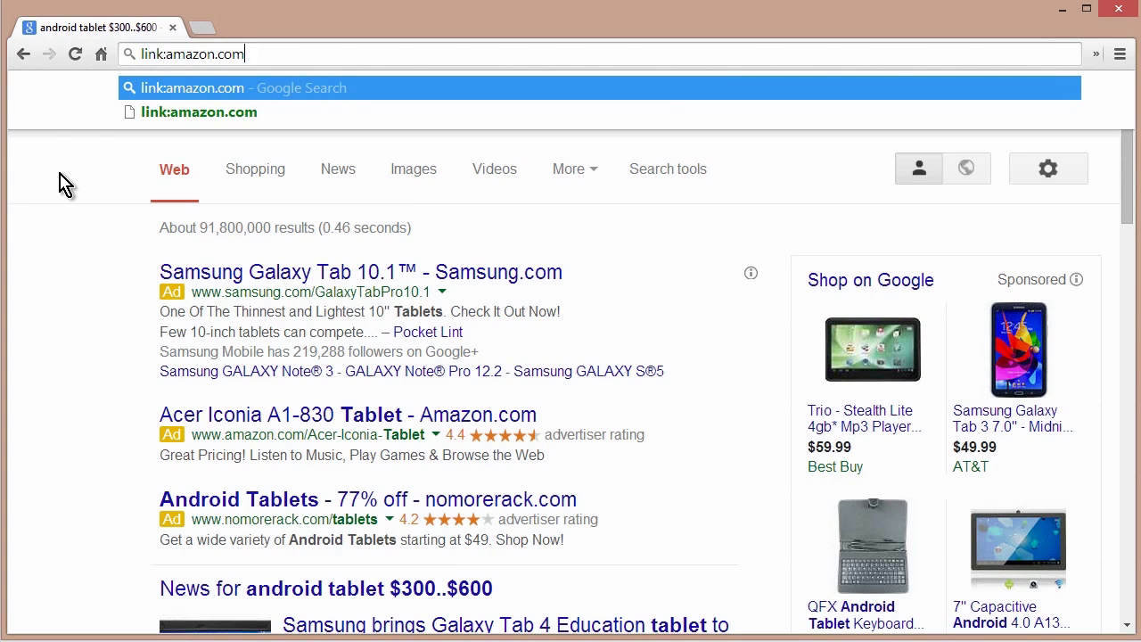
{"action": "key", "text": "Return"}
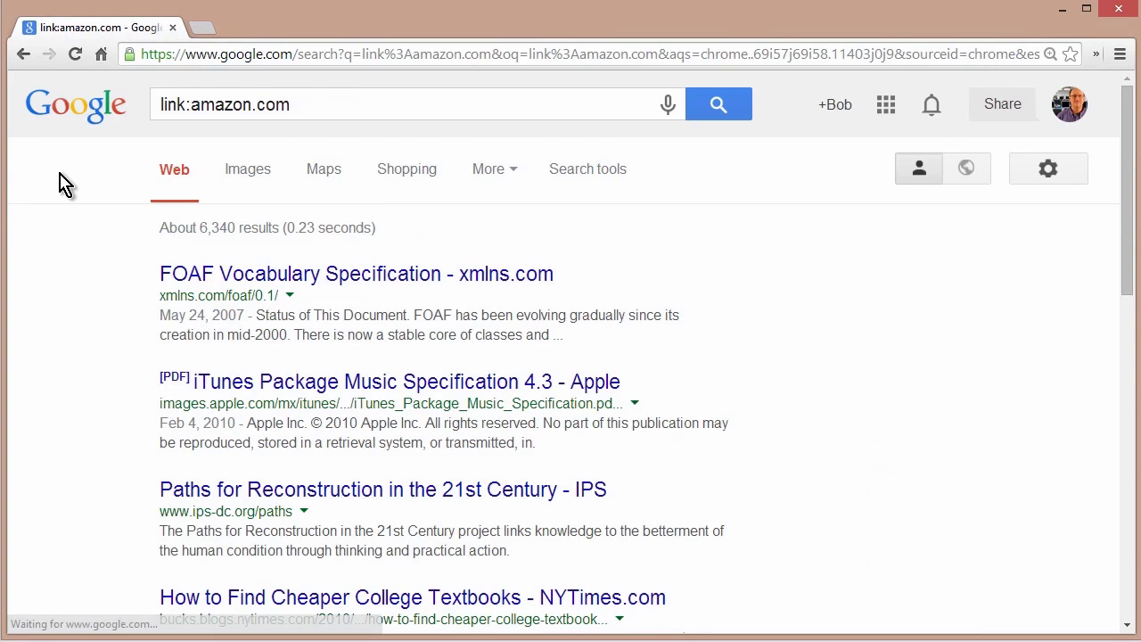
{"action": "scroll", "coordinate": [84, 234], "scroll_direction": "down", "scroll_amount": 4}
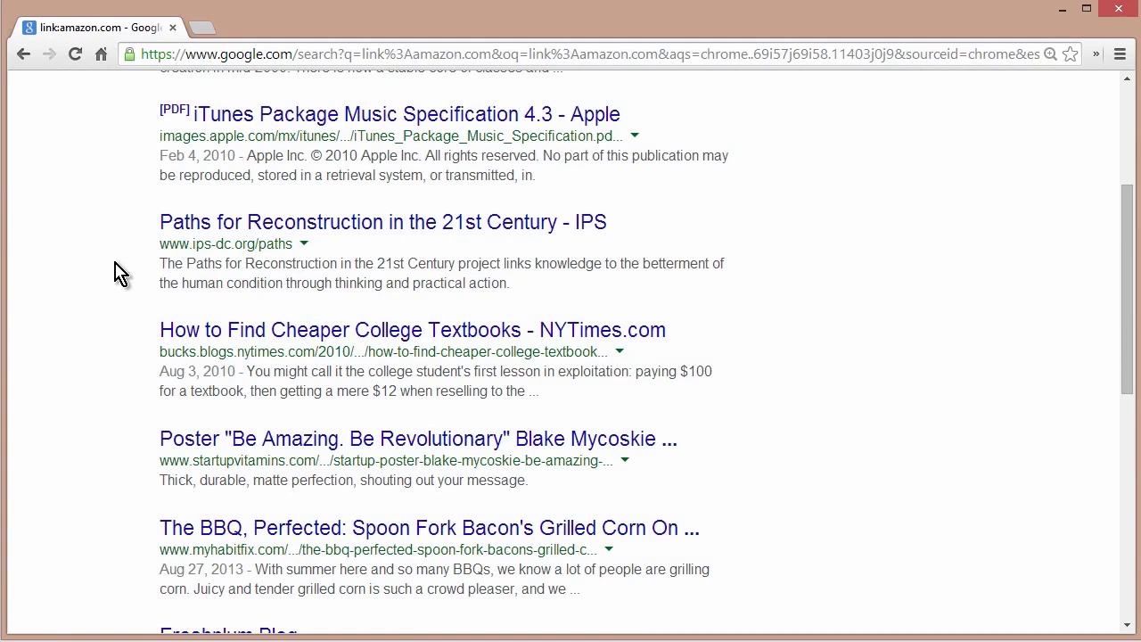
{"action": "scroll", "coordinate": [318, 369], "scroll_direction": "down", "scroll_amount": 3}
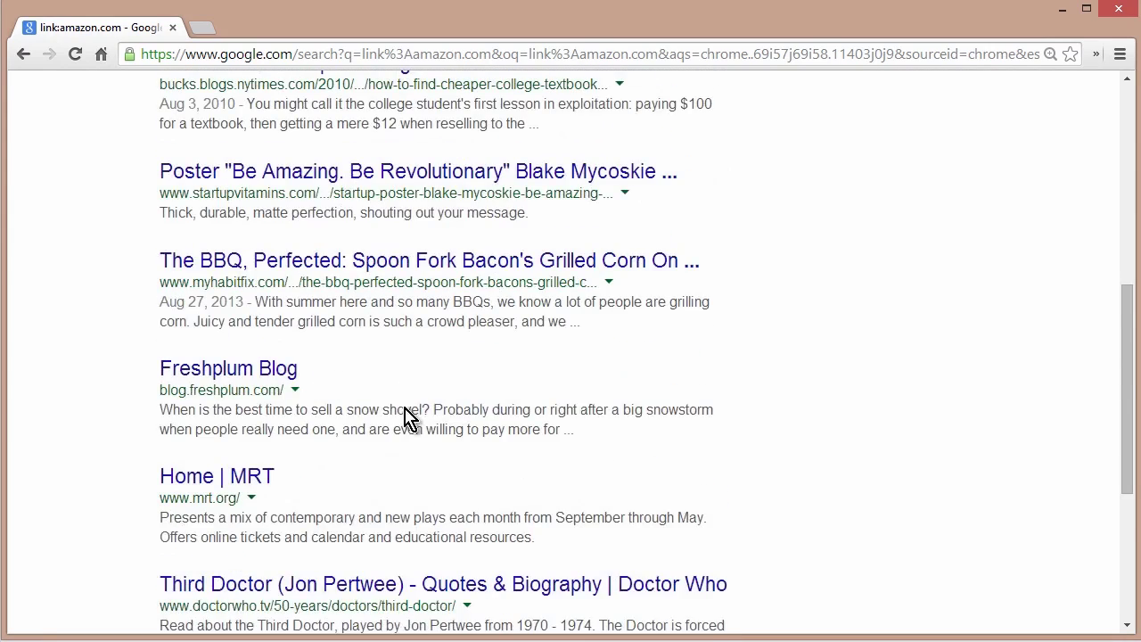
{"action": "scroll", "coordinate": [385, 410], "scroll_direction": "down", "scroll_amount": 3}
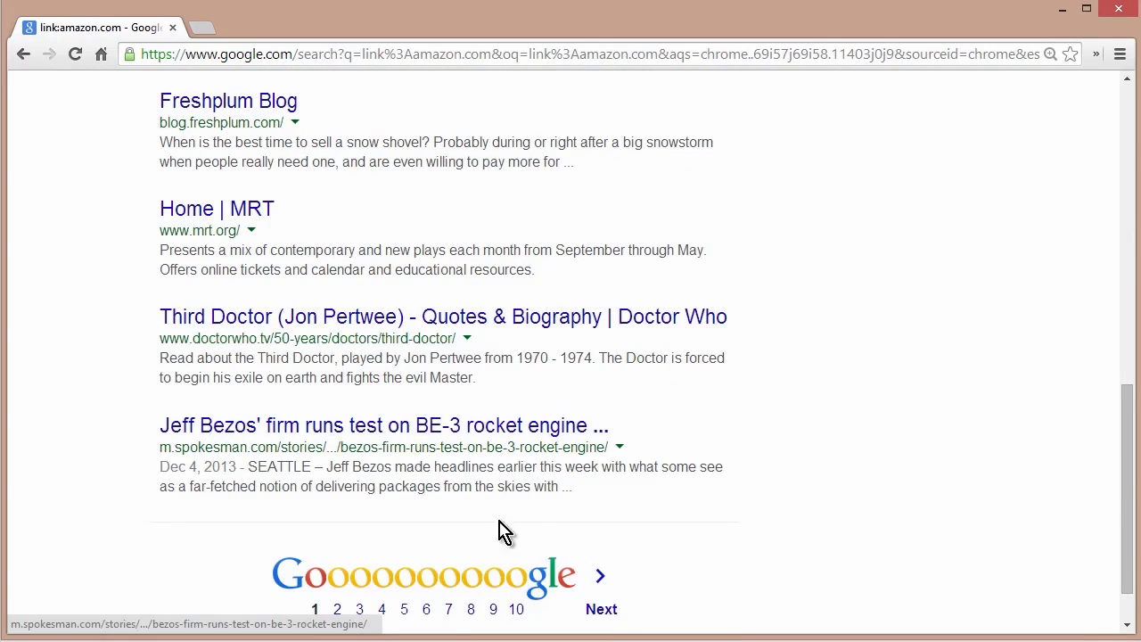
{"action": "scroll", "coordinate": [97, 312], "scroll_direction": "up", "scroll_amount": 10}
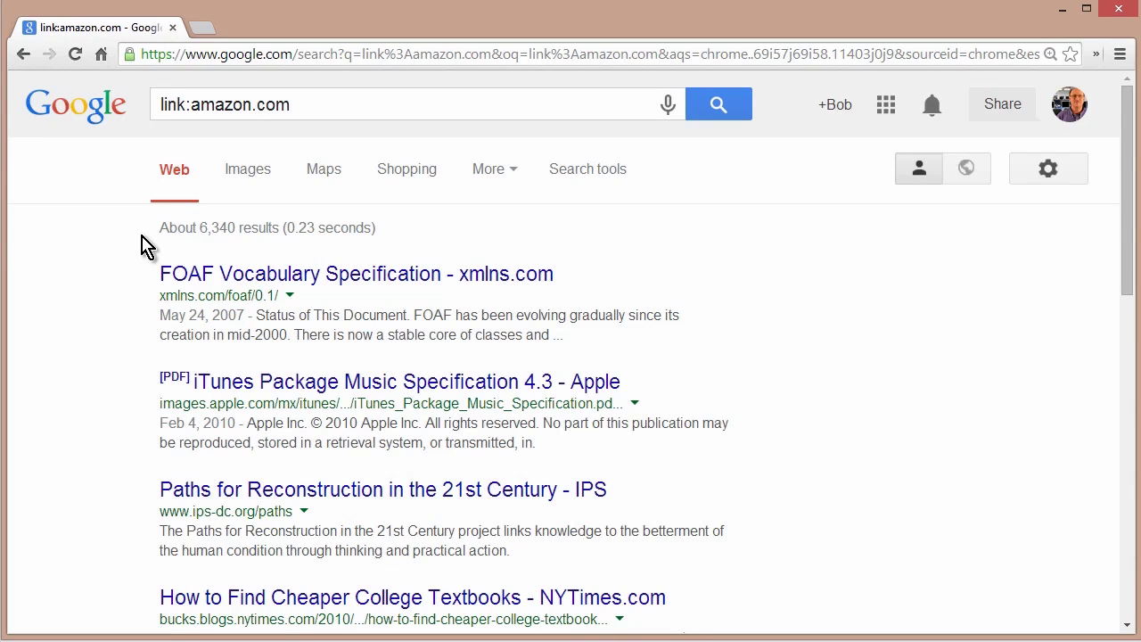
Replace link with related to search related:amazon.com, then browse the eBay and Barnes & Noble results.
{"action": "left_click", "coordinate": [187, 104]}
{"action": "double_click", "coordinate": [179, 104]}
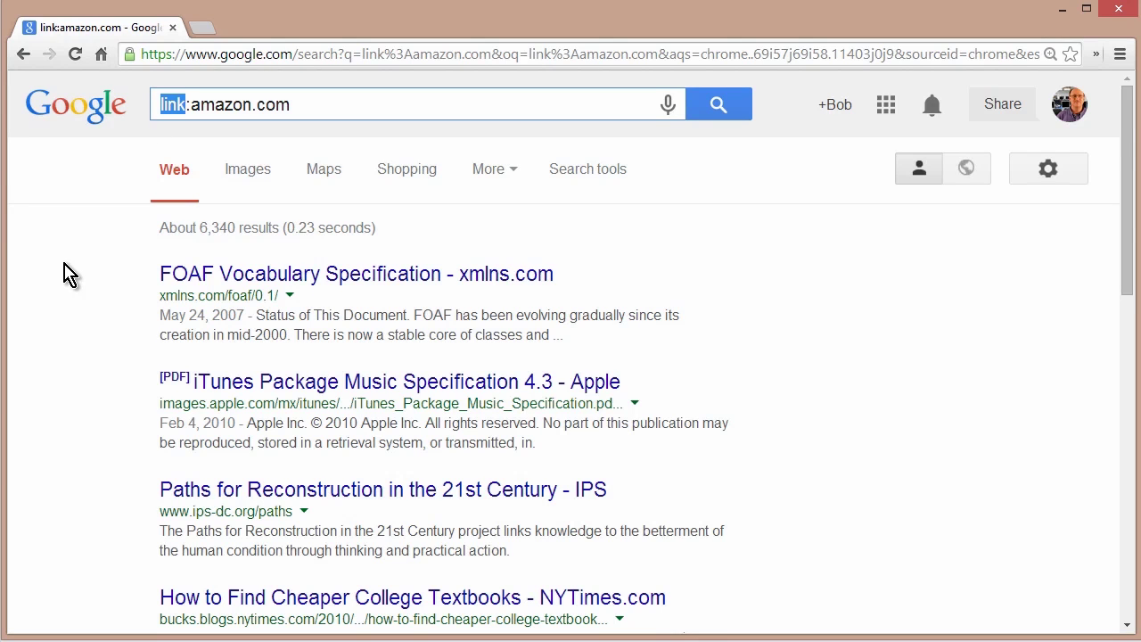
{"action": "type", "text": "related"}
{"action": "key", "text": "Return"}
{"action": "scroll", "coordinate": [79, 296], "scroll_direction": "down", "scroll_amount": 3}
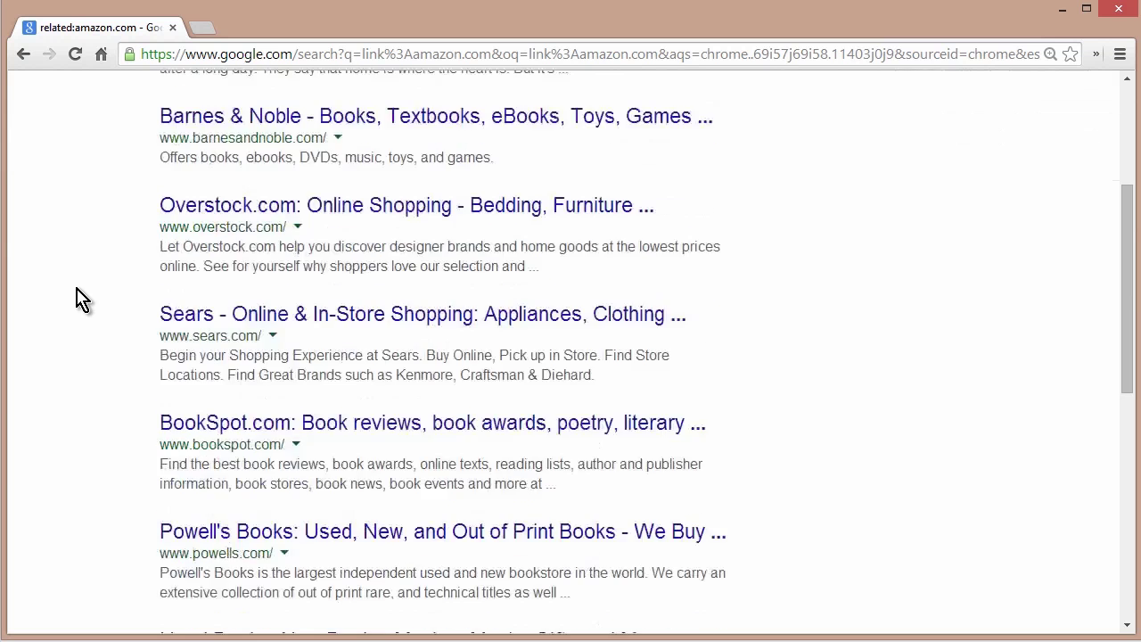
{"action": "scroll", "coordinate": [78, 299], "scroll_direction": "down", "scroll_amount": 4}
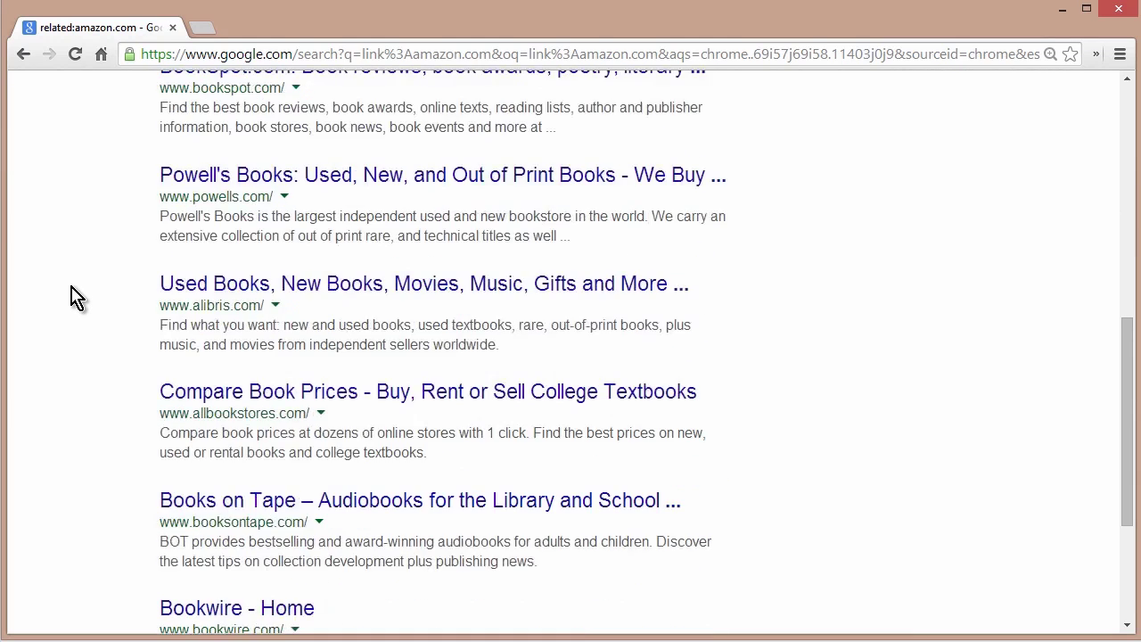
{"action": "scroll", "coordinate": [77, 297], "scroll_direction": "down", "scroll_amount": 3}
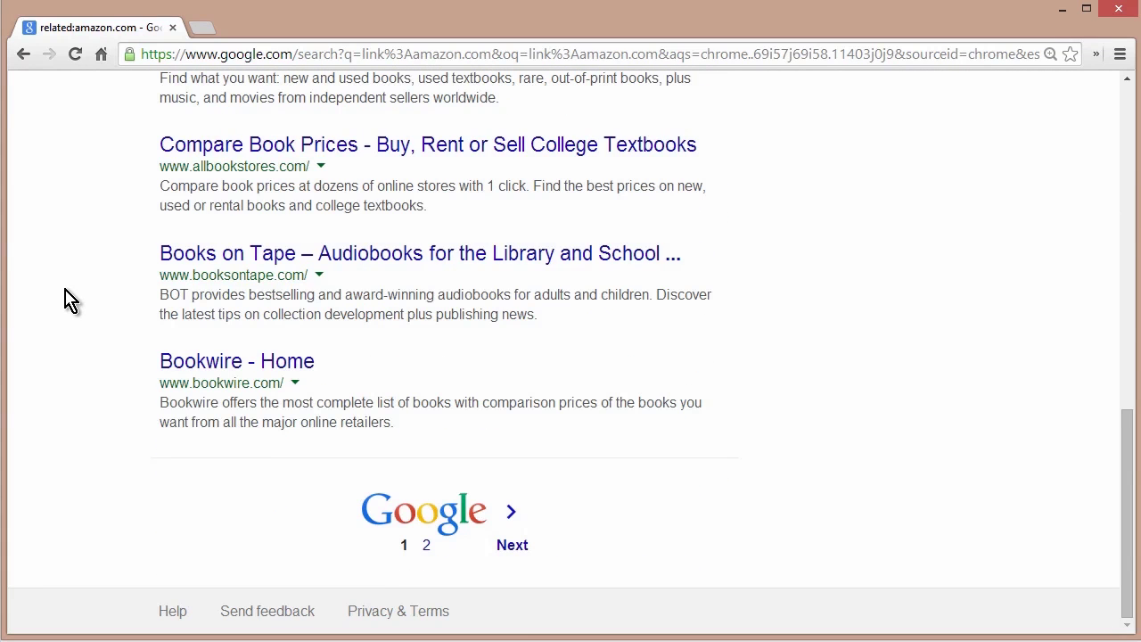
{"action": "scroll", "coordinate": [70, 301], "scroll_direction": "up", "scroll_amount": 8}
{"action": "scroll", "coordinate": [67, 297], "scroll_direction": "up", "scroll_amount": 2}
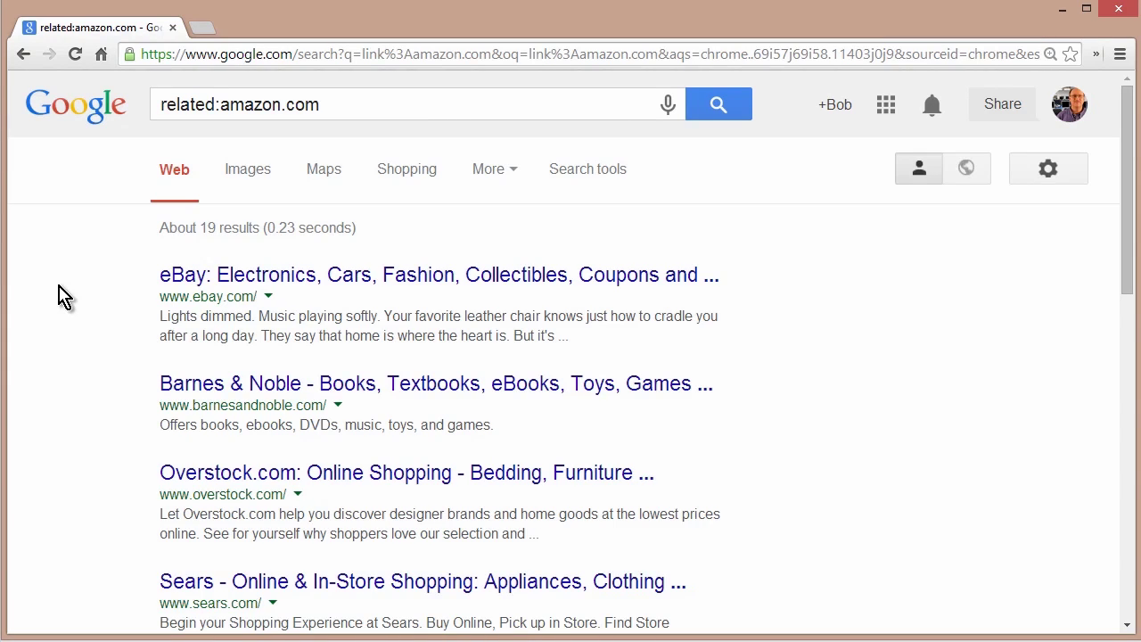
{"action": "left_click", "coordinate": [309, 59]}
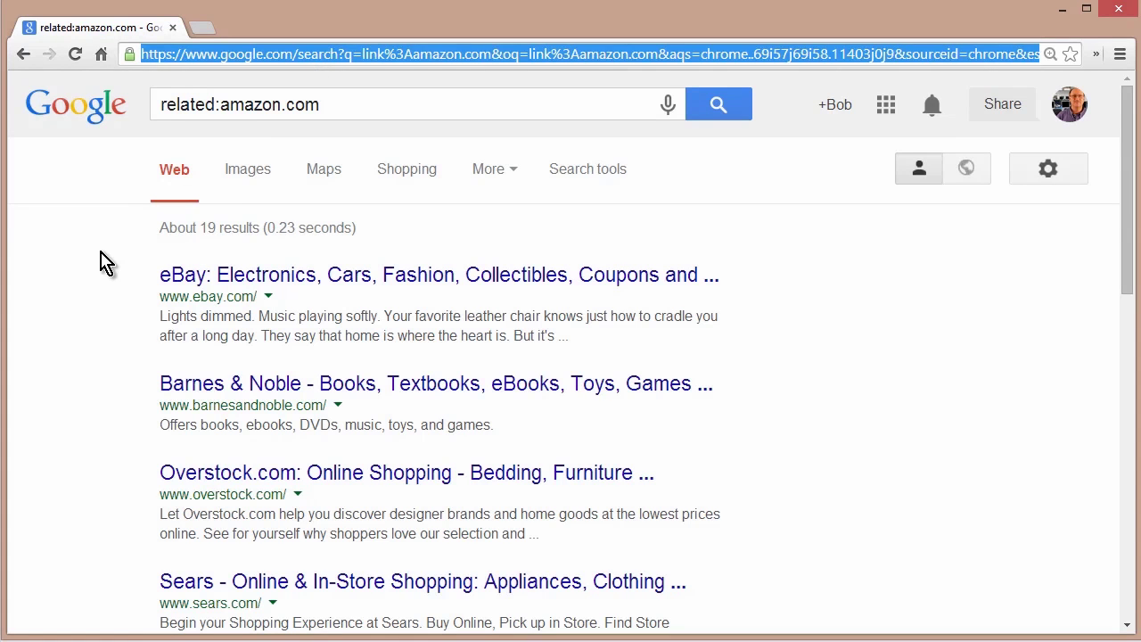
{"action": "key", "text": "BackSpace"}
{"action": "type", "text": "cache:"}
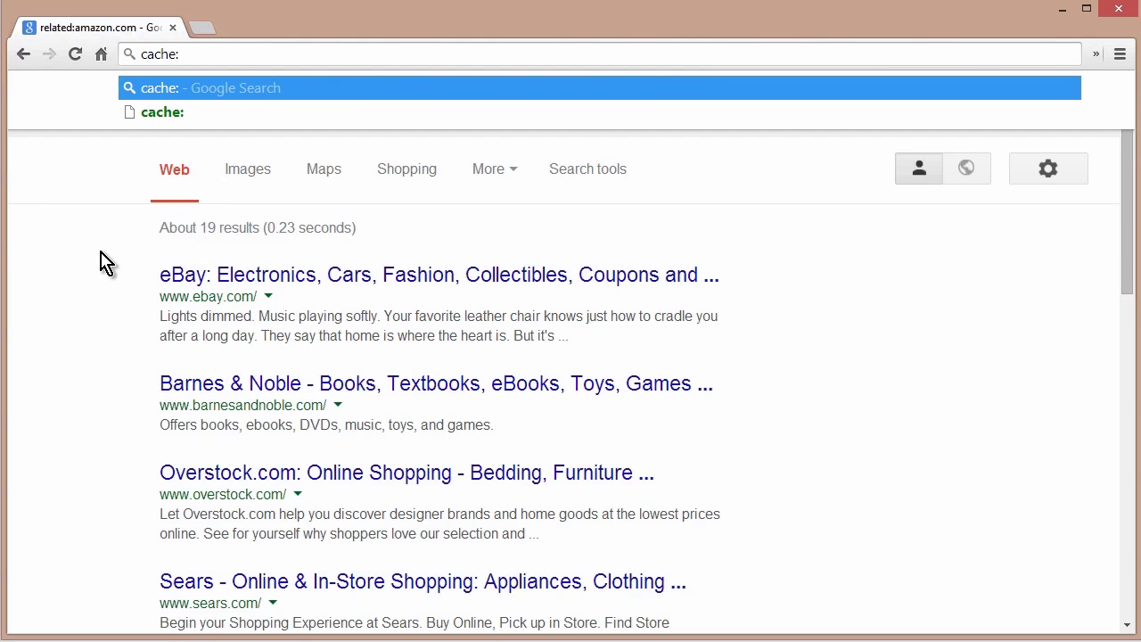
{"action": "type", "text": "computer"}
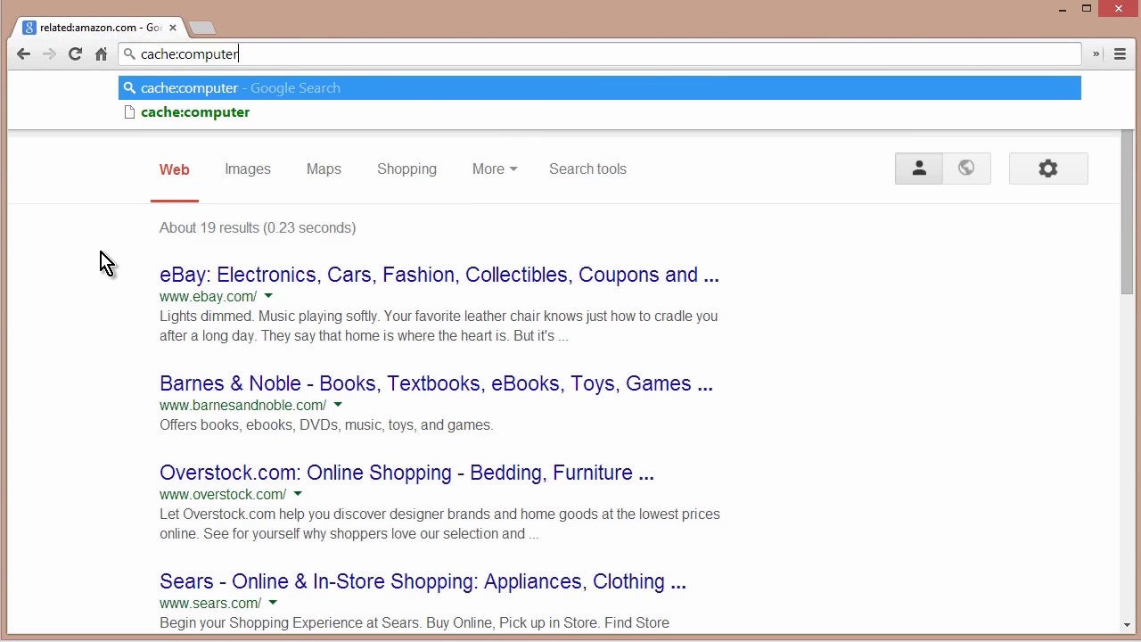
{"action": "type", "text": "s.tutsplu"}
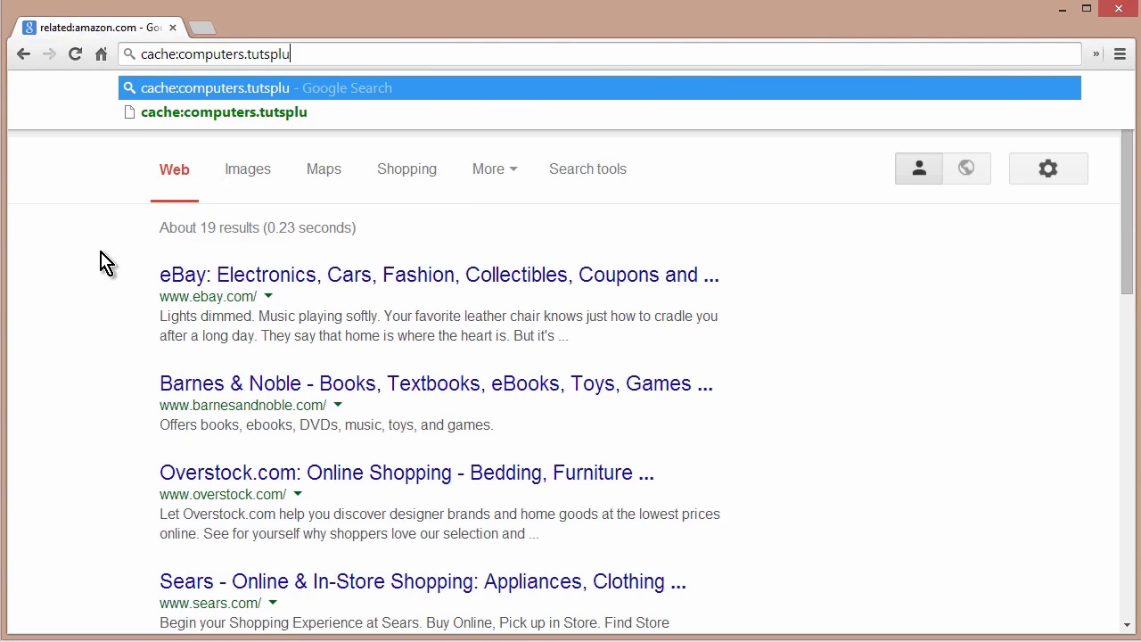
{"action": "type", "text": "s.com"}
{"action": "key", "text": "Return"}
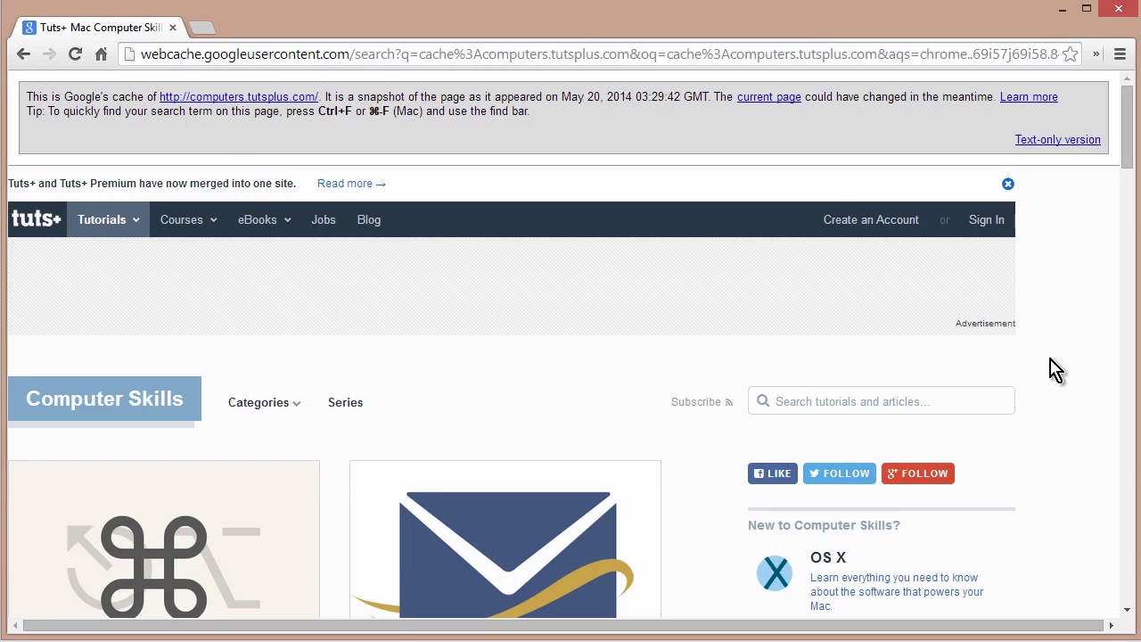
{"action": "scroll", "coordinate": [1049, 362], "scroll_direction": "down", "scroll_amount": 1}
{"action": "scroll", "coordinate": [1049, 372], "scroll_direction": "down", "scroll_amount": 11}
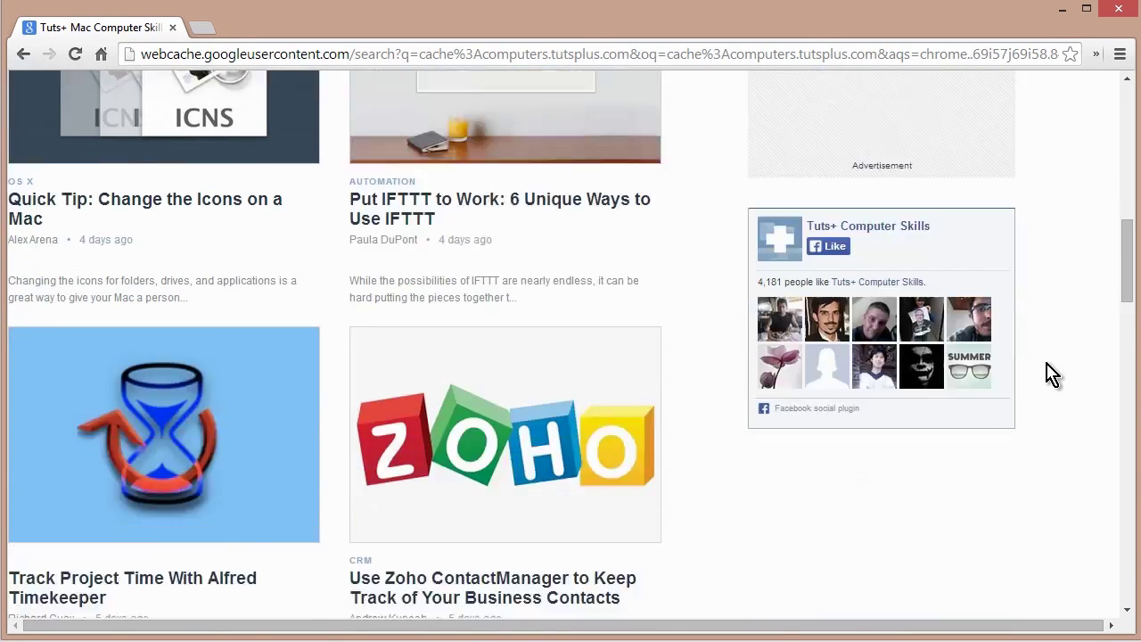
{"action": "scroll", "coordinate": [1049, 375], "scroll_direction": "down", "scroll_amount": 9}
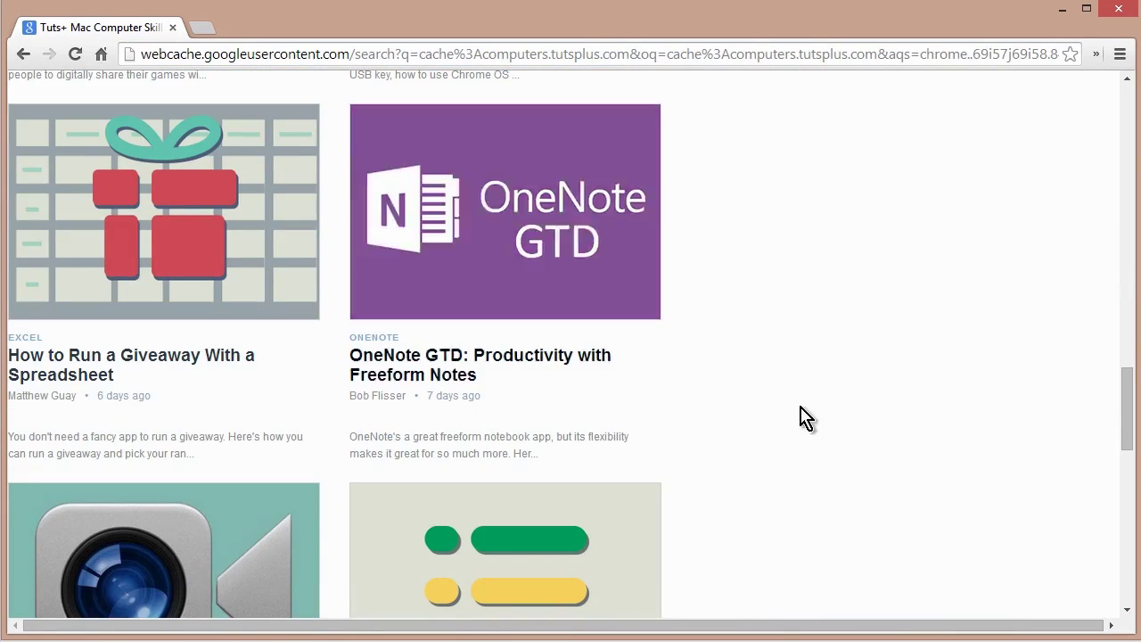
{"action": "scroll", "coordinate": [988, 416], "scroll_direction": "up", "scroll_amount": 20}
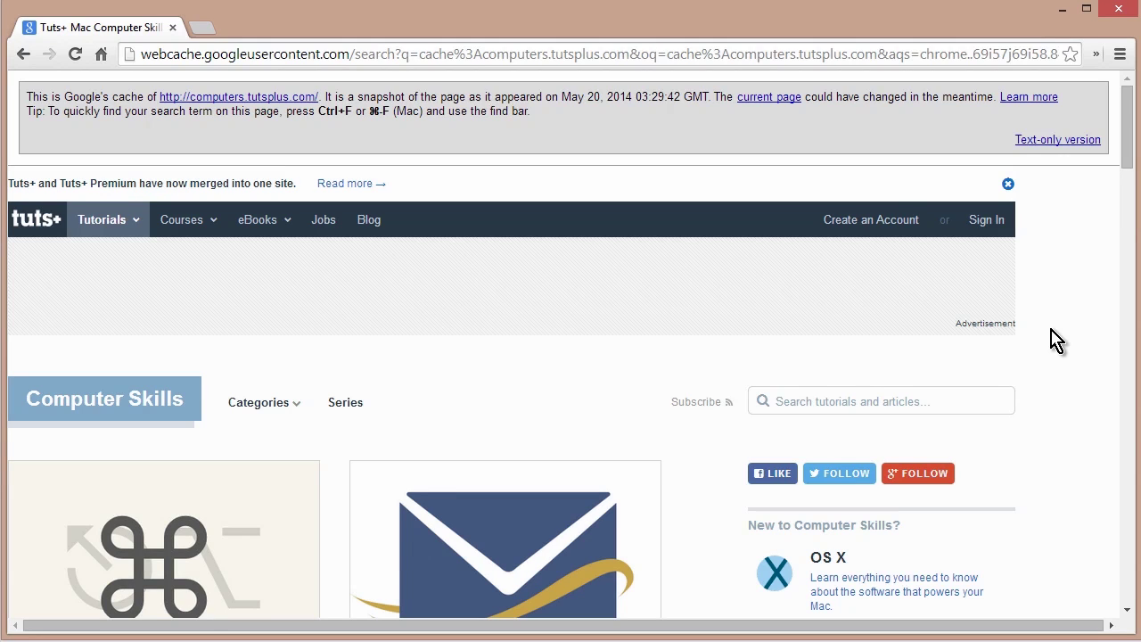
Search info:computers.tutsplus.com from the address bar to get the site's lookup options.
{"action": "left_click", "coordinate": [405, 54]}
{"action": "key", "text": "BackSpace"}
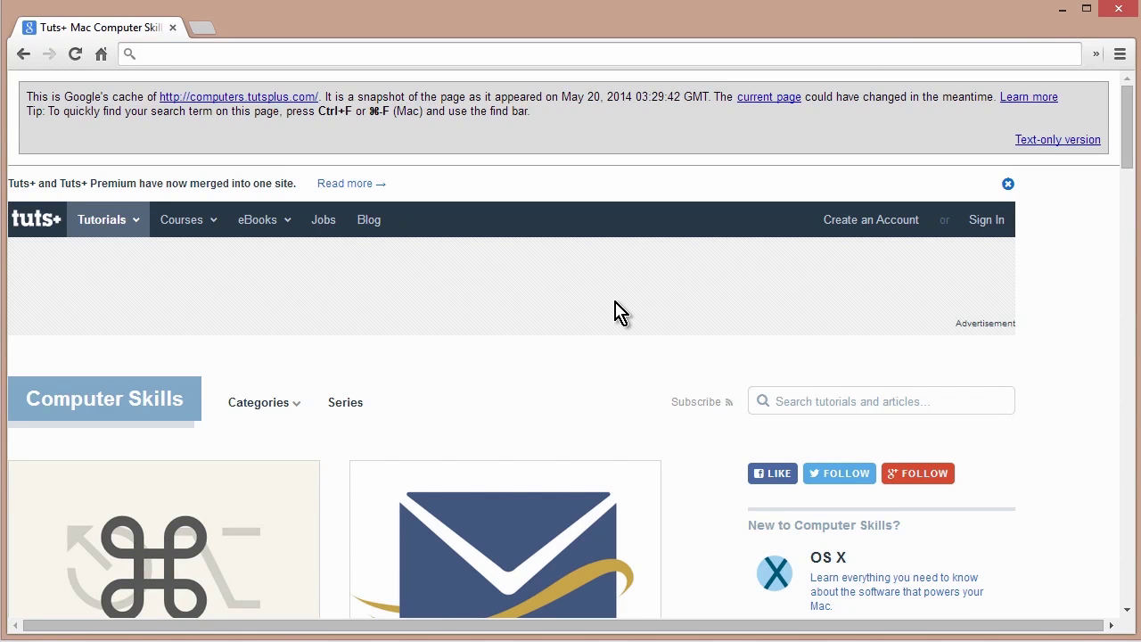
{"action": "type", "text": "infro"}
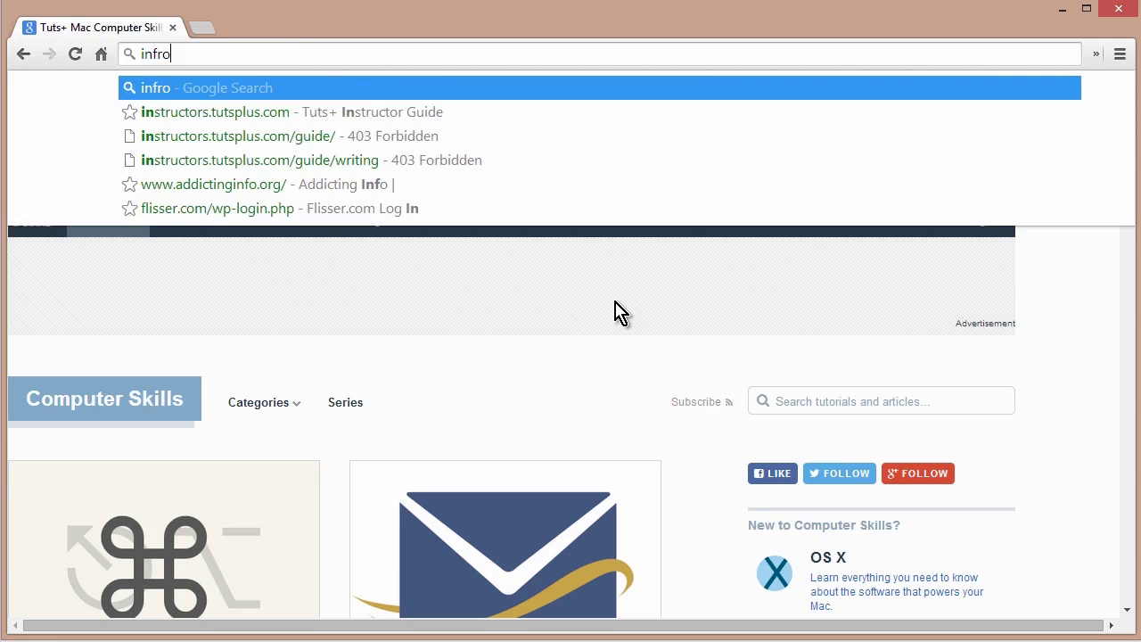
{"action": "key", "text": "BackSpace"}
{"action": "key", "text": "BackSpace"}
{"action": "type", "text": "o:"}
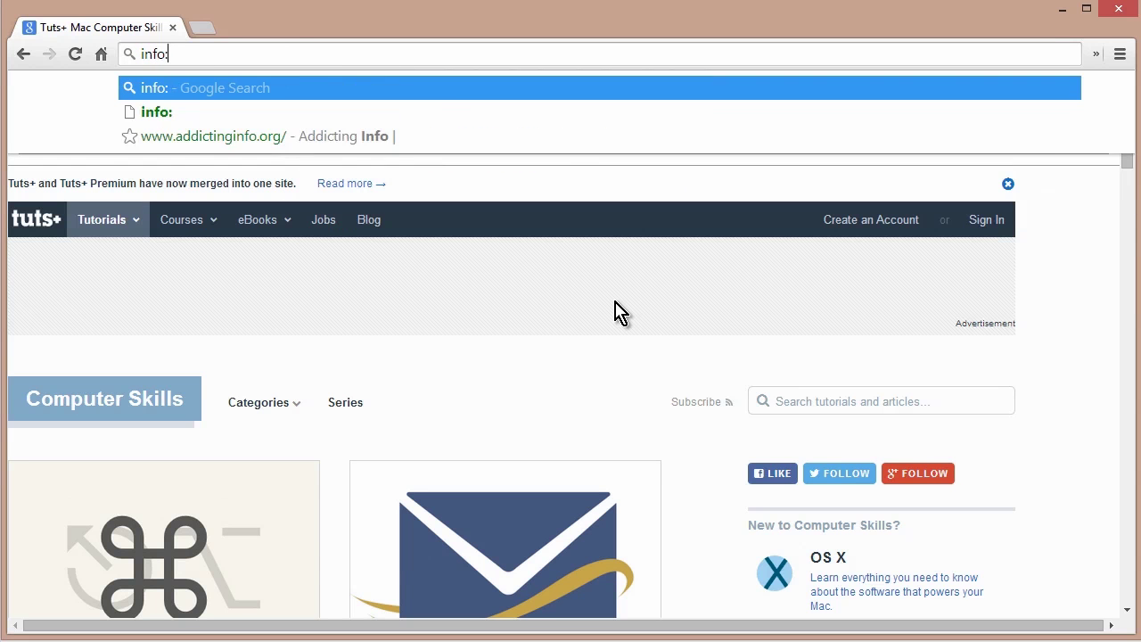
{"action": "type", "text": "computers.tuts"}
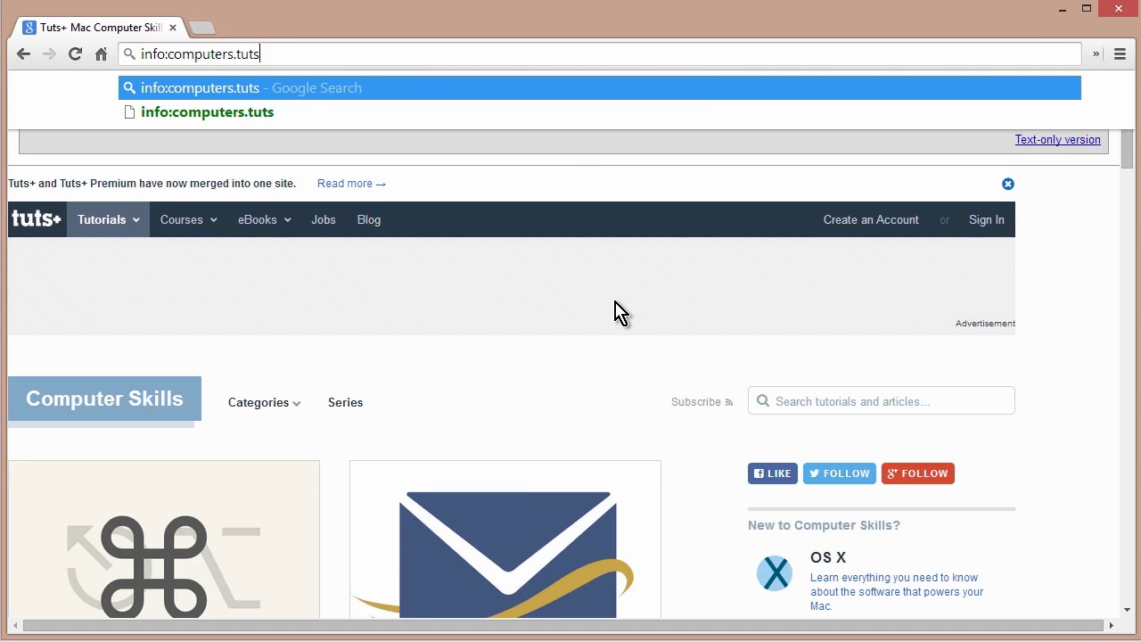
{"action": "type", "text": "plus.com"}
{"action": "key", "text": "Return"}
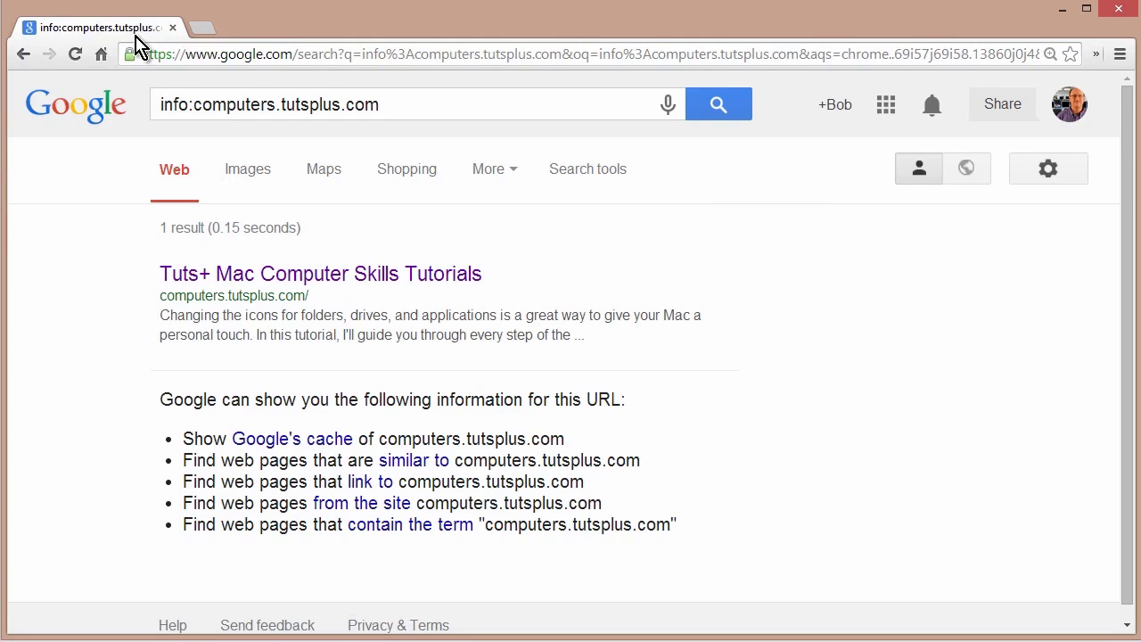
Search intitle:android AND iOS and browse the roughly 50,700,000 results.
{"action": "left_click", "coordinate": [291, 54]}
{"action": "key", "text": "BackSpace"}
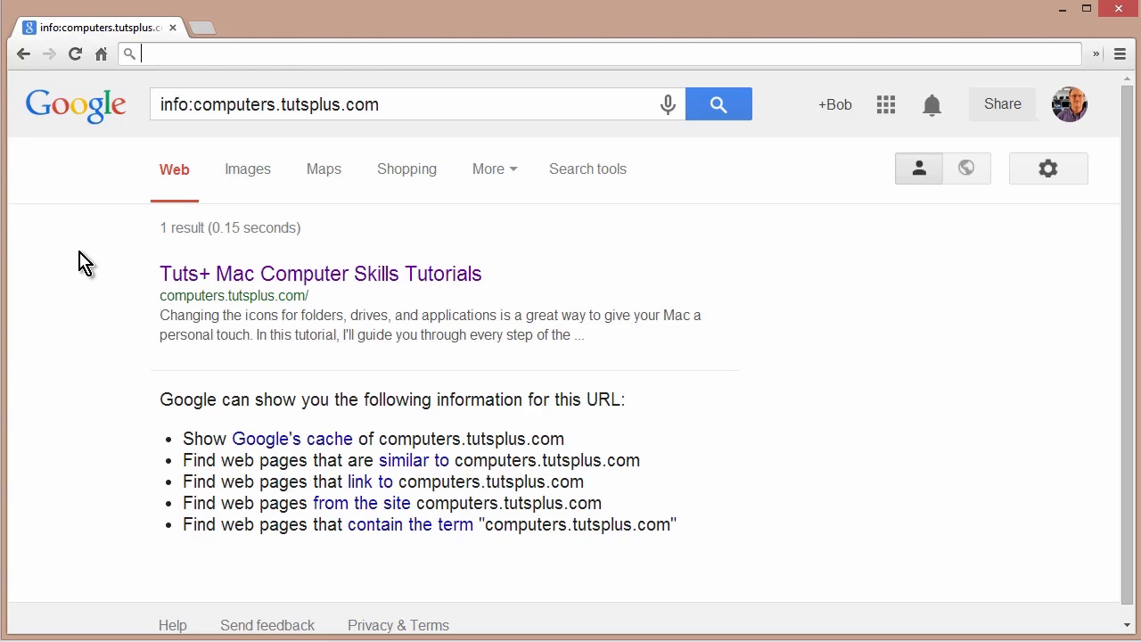
{"action": "type", "text": "intitle"}
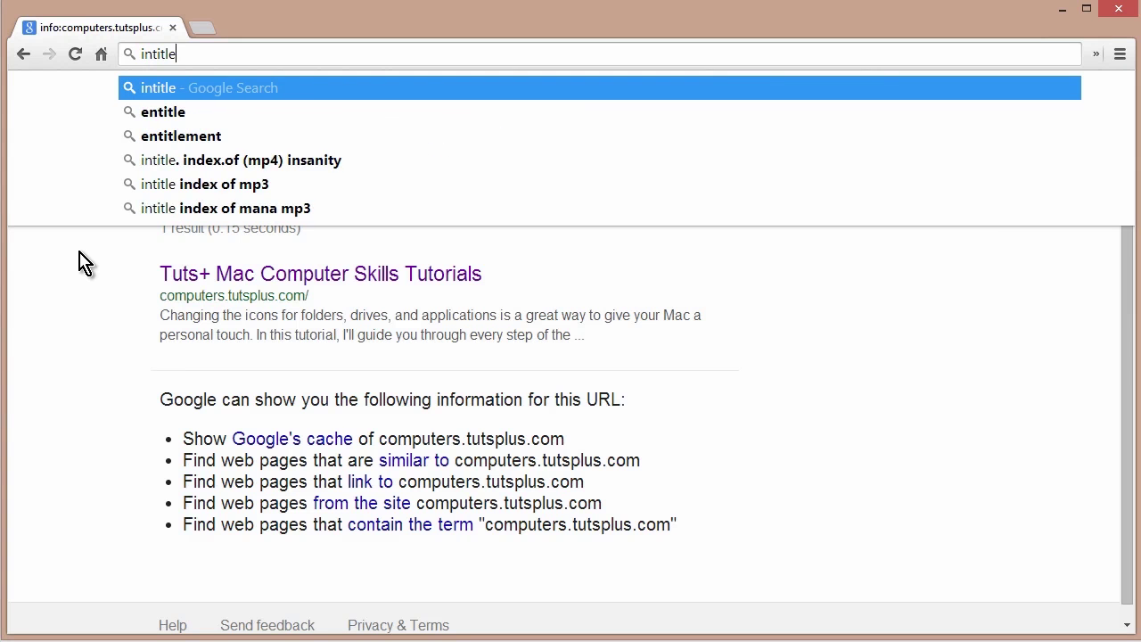
{"action": "type", "text": ":andr"}
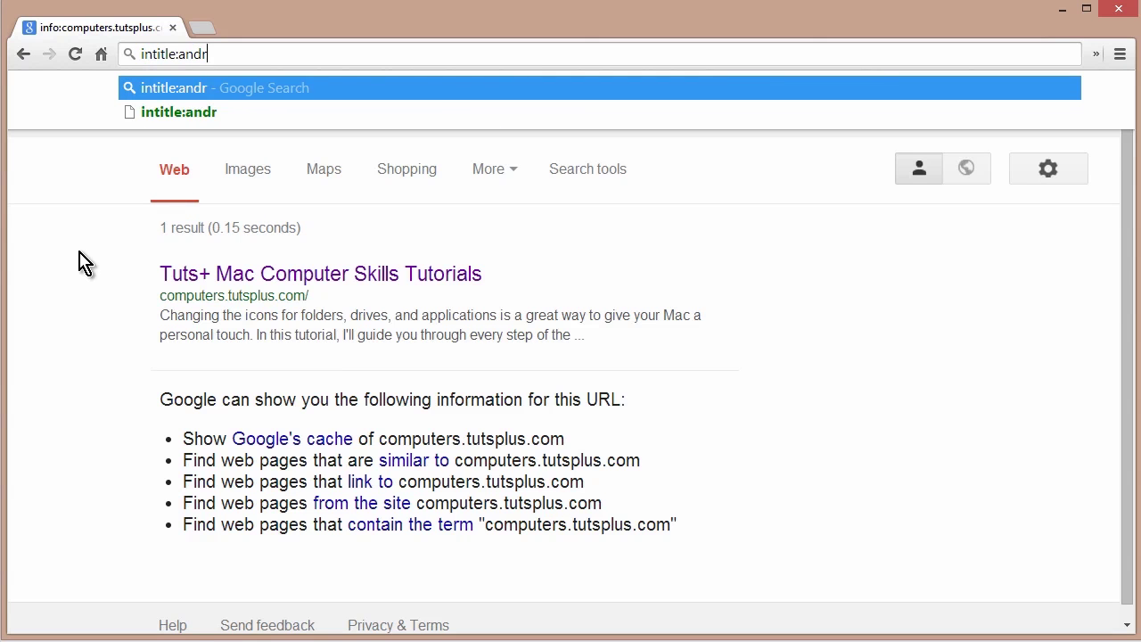
{"action": "type", "text": "oid AND "}
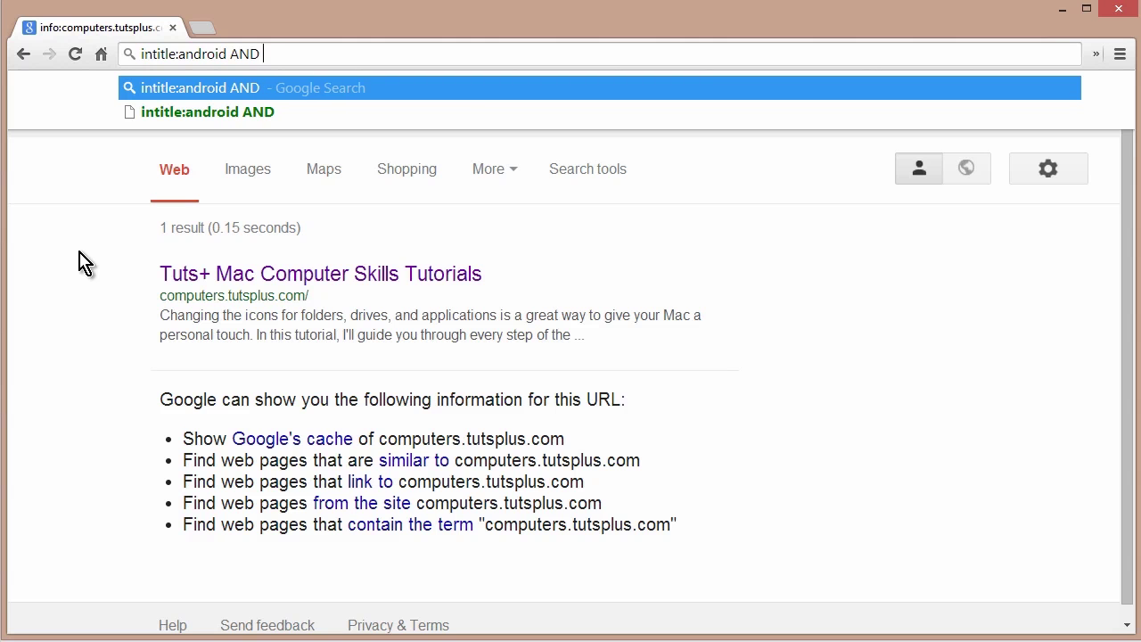
{"action": "type", "text": "iOS"}
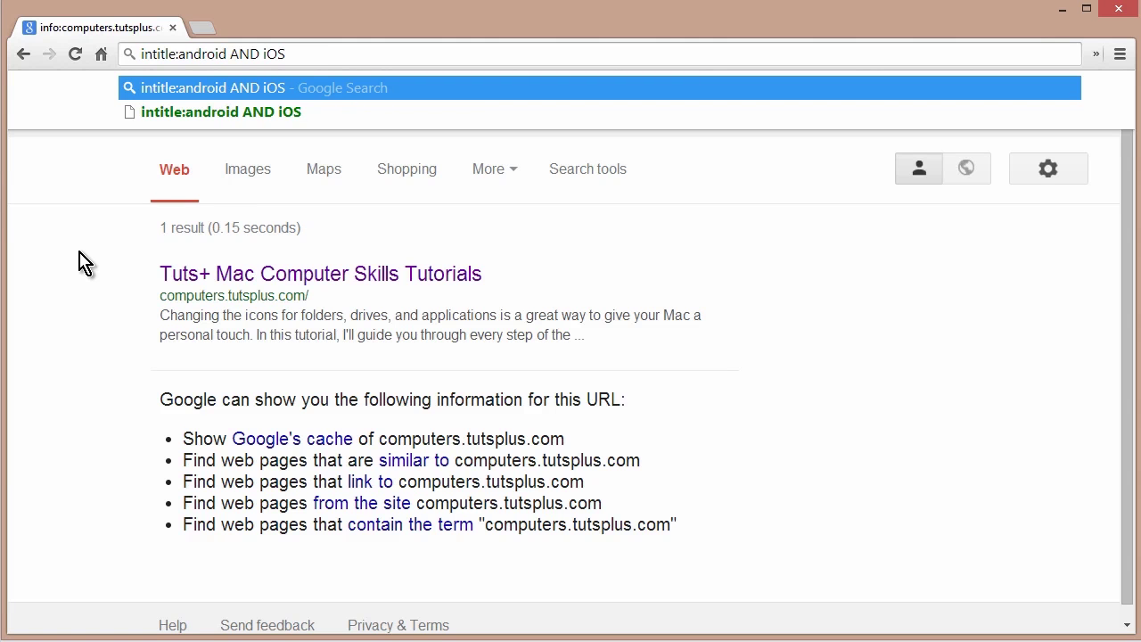
{"action": "key", "text": "Return"}
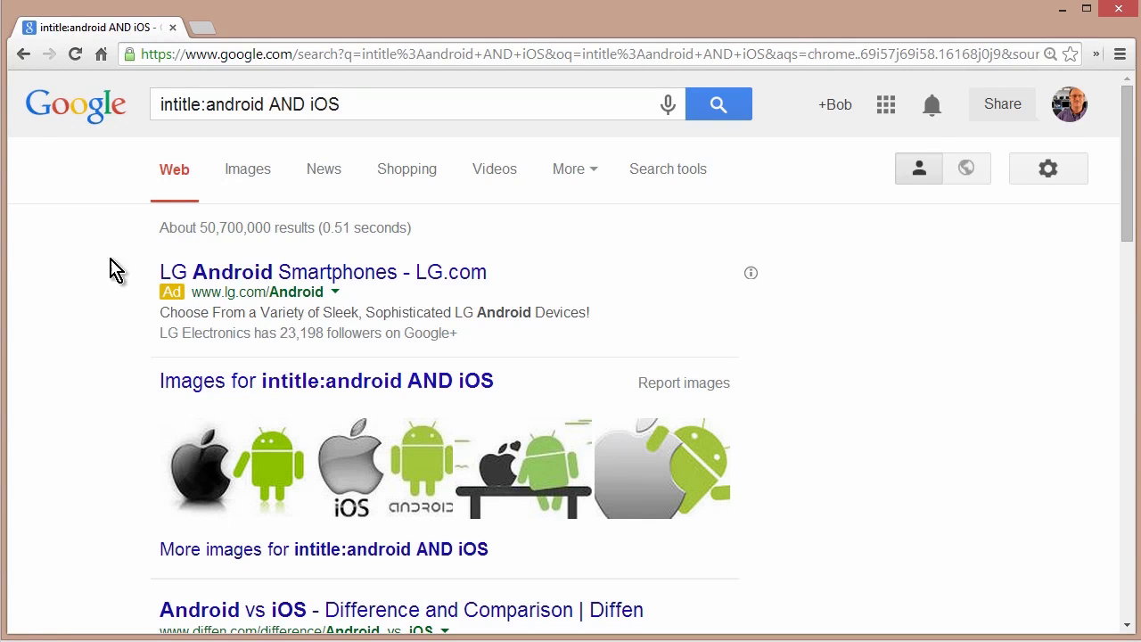
{"action": "scroll", "coordinate": [89, 285], "scroll_direction": "down", "scroll_amount": 6}
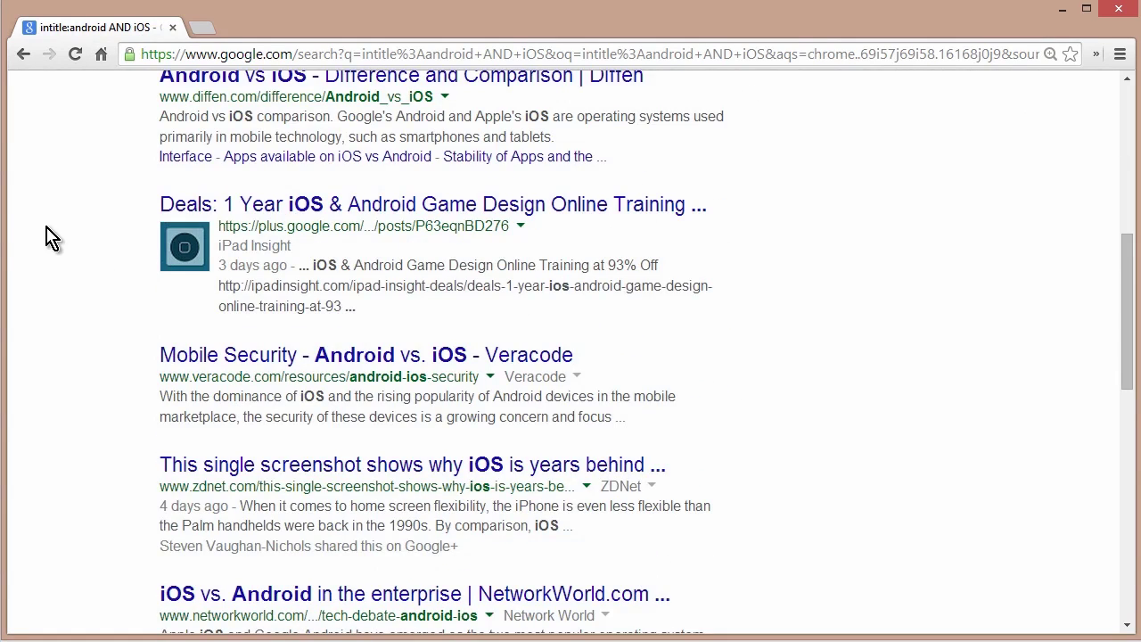
{"action": "scroll", "coordinate": [46, 245], "scroll_direction": "down", "scroll_amount": 1}
{"action": "scroll", "coordinate": [392, 305], "scroll_direction": "down", "scroll_amount": 1}
{"action": "scroll", "coordinate": [441, 315], "scroll_direction": "down", "scroll_amount": 5}
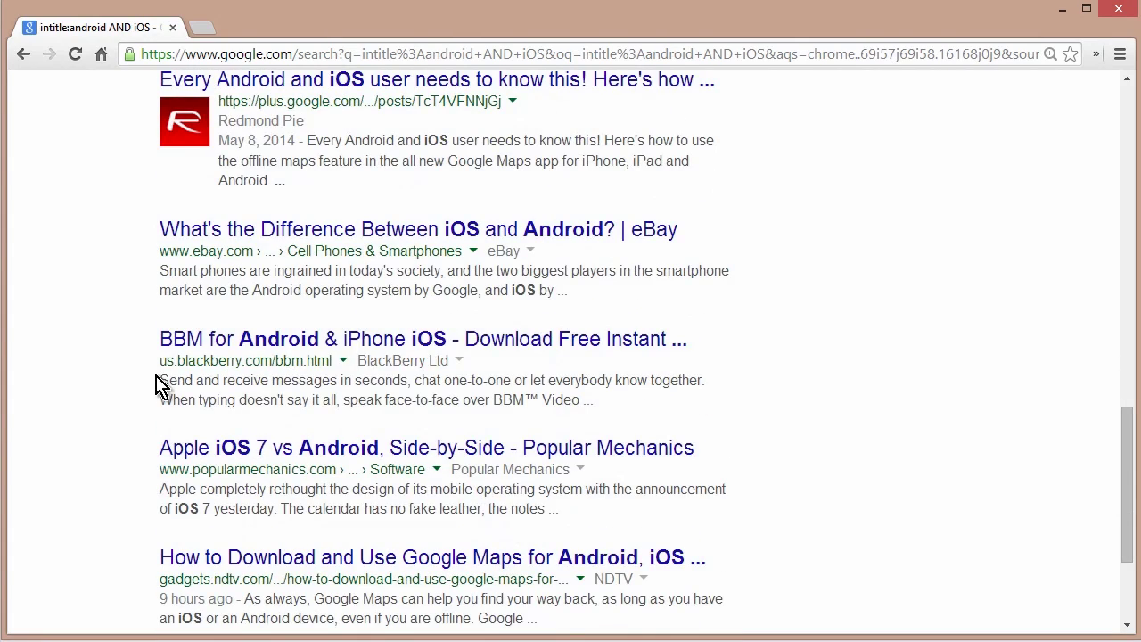
{"action": "scroll", "coordinate": [101, 365], "scroll_direction": "up", "scroll_amount": 13}
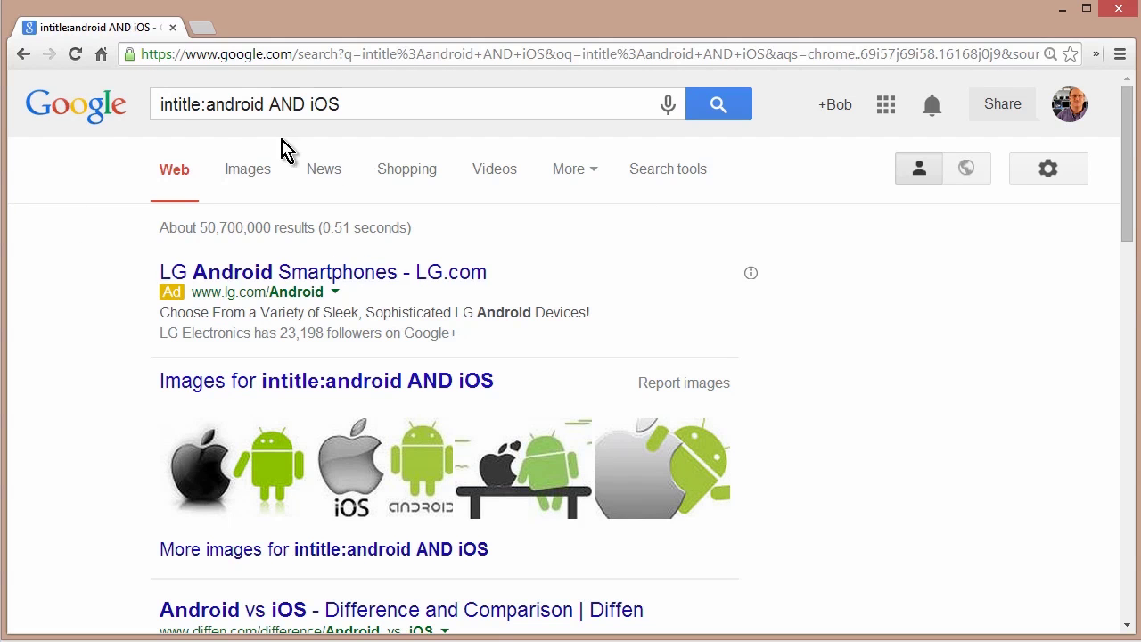
Swap intitle for intext in the android AND iOS query and browse the ~8,480,000,000 results.
{"action": "left_click", "coordinate": [225, 104]}
{"action": "left_click_drag", "start_coordinate": [203, 104], "coordinate": [153, 104]}
{"action": "type", "text": "intext"}
{"action": "key", "text": "Return"}
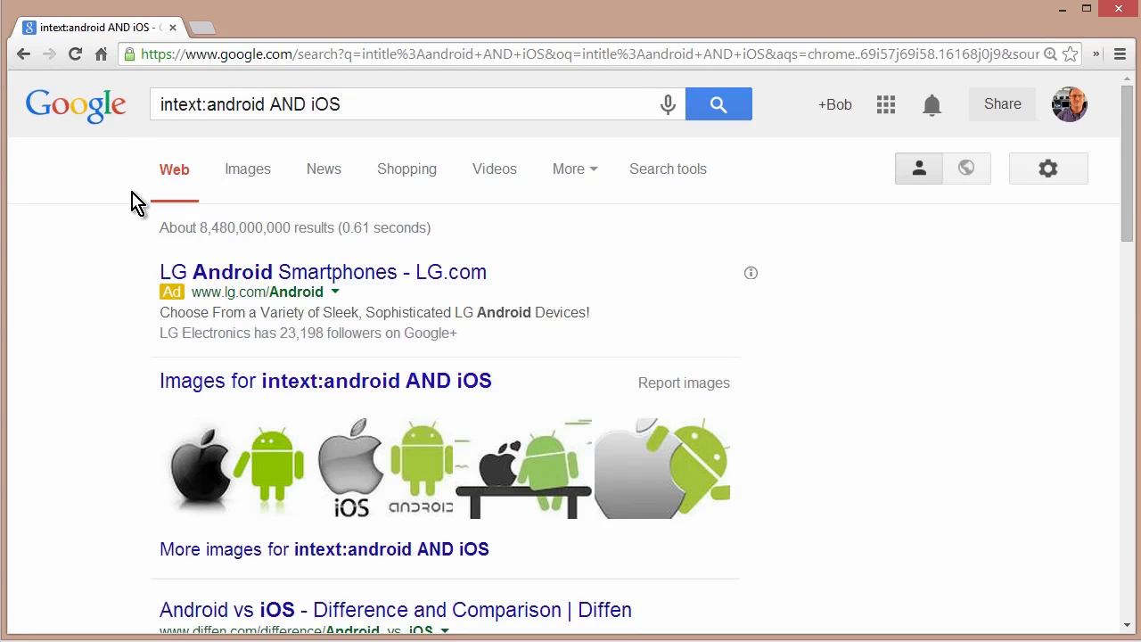
{"action": "scroll", "coordinate": [803, 352], "scroll_direction": "down", "scroll_amount": 7}
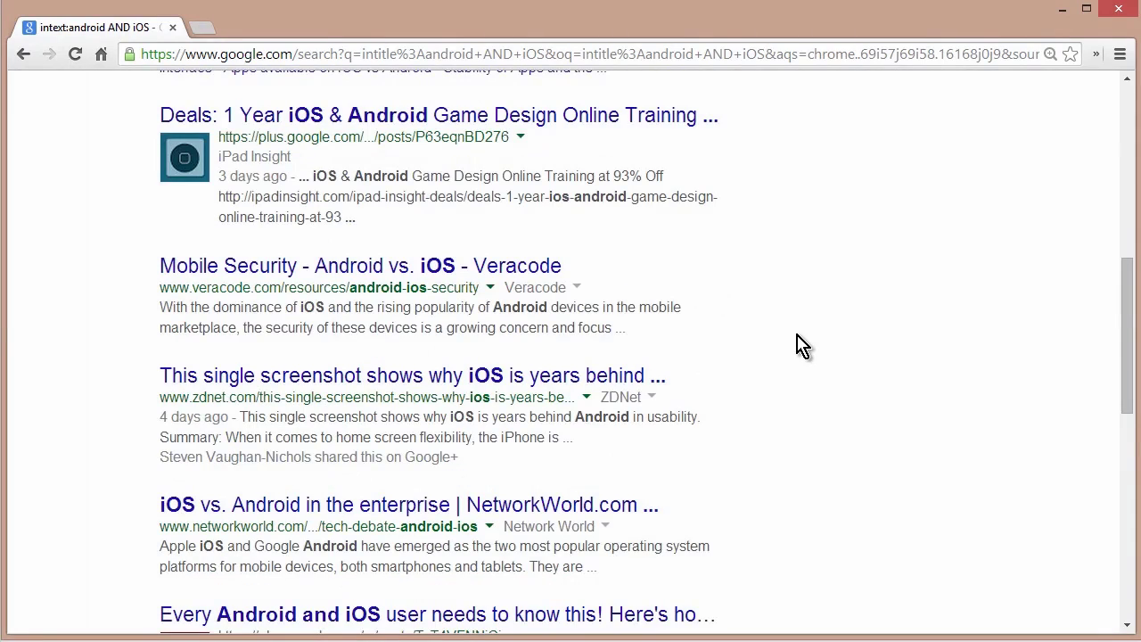
{"action": "scroll", "coordinate": [802, 348], "scroll_direction": "down", "scroll_amount": 1}
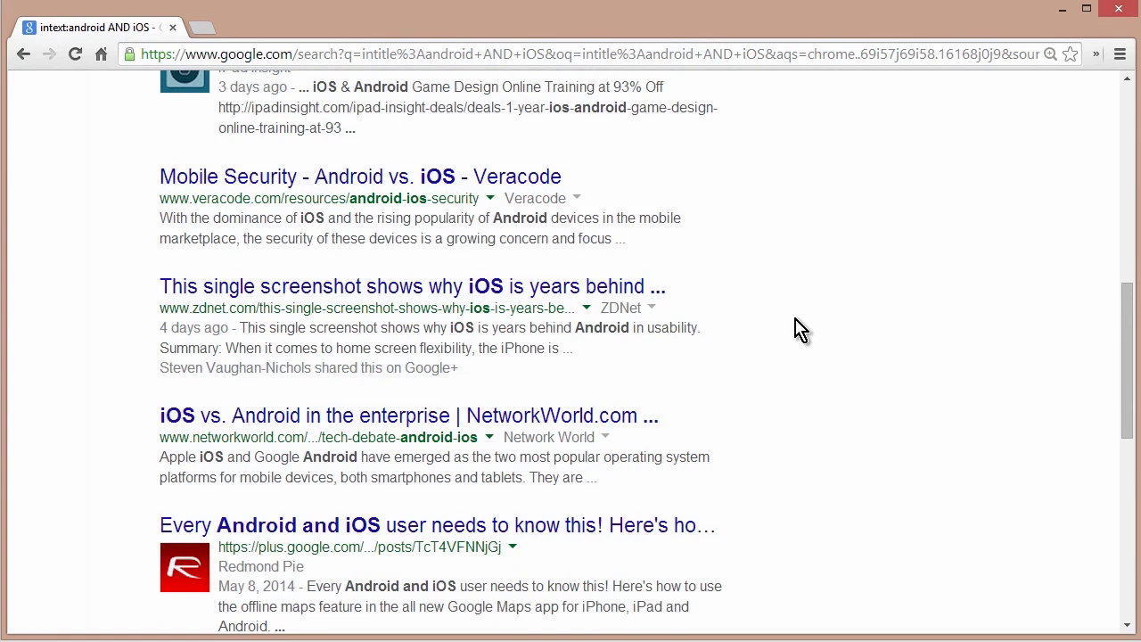
{"action": "scroll", "coordinate": [858, 338], "scroll_direction": "up", "scroll_amount": 8}
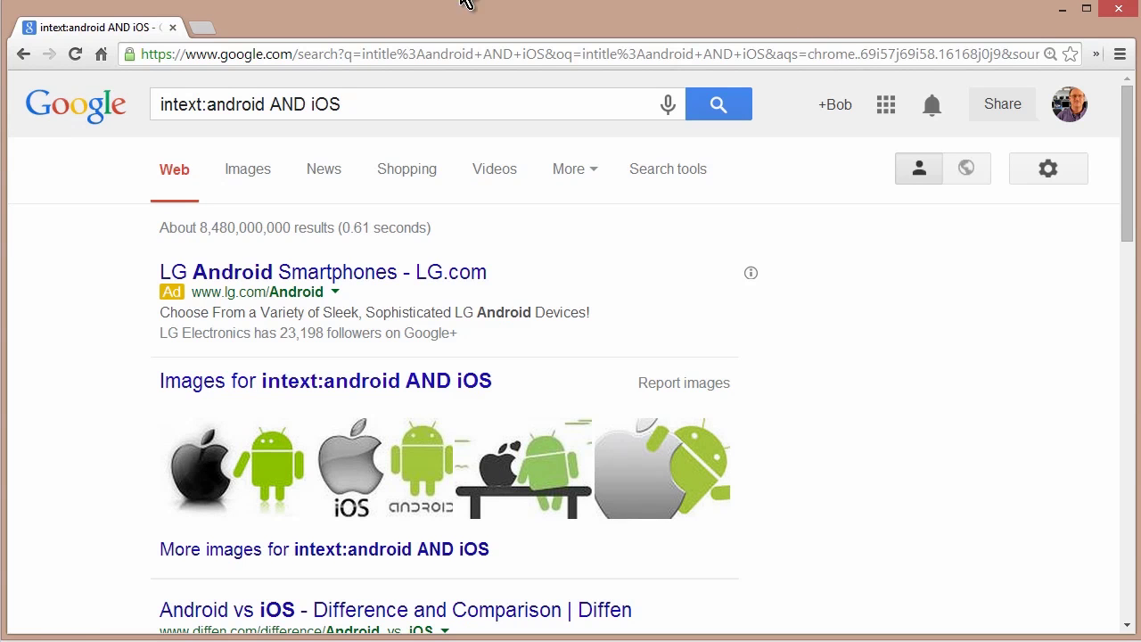
Replace intext with inurl in the android AND iOS query and browse the ~39,600,000 results.
{"action": "left_click", "coordinate": [204, 107]}
{"action": "double_click", "coordinate": [190, 113]}
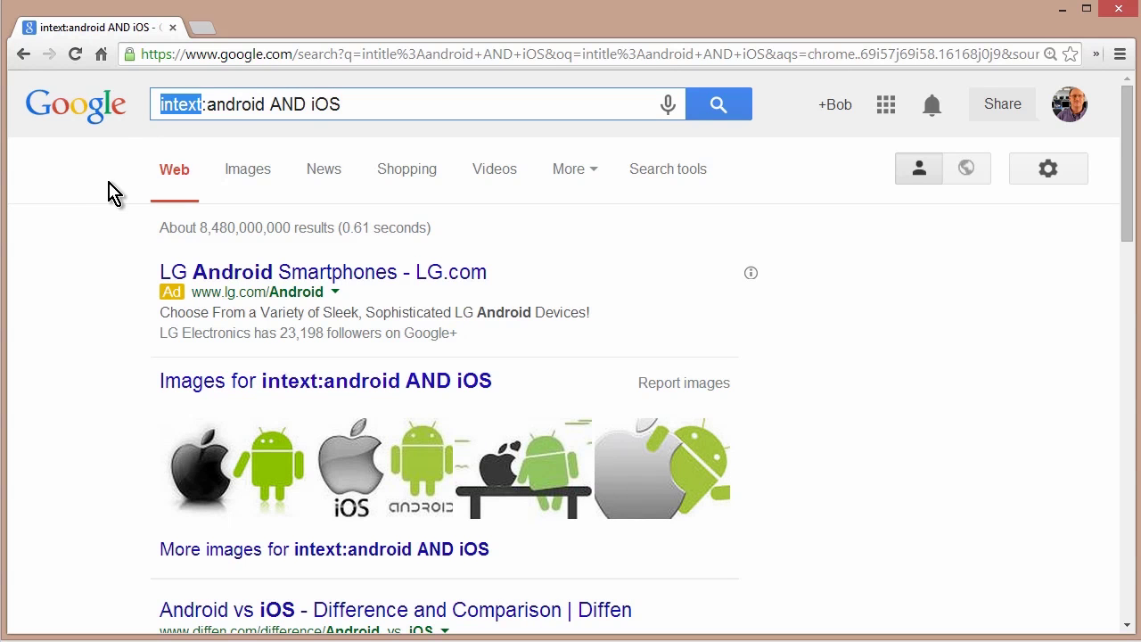
{"action": "type", "text": "inurl"}
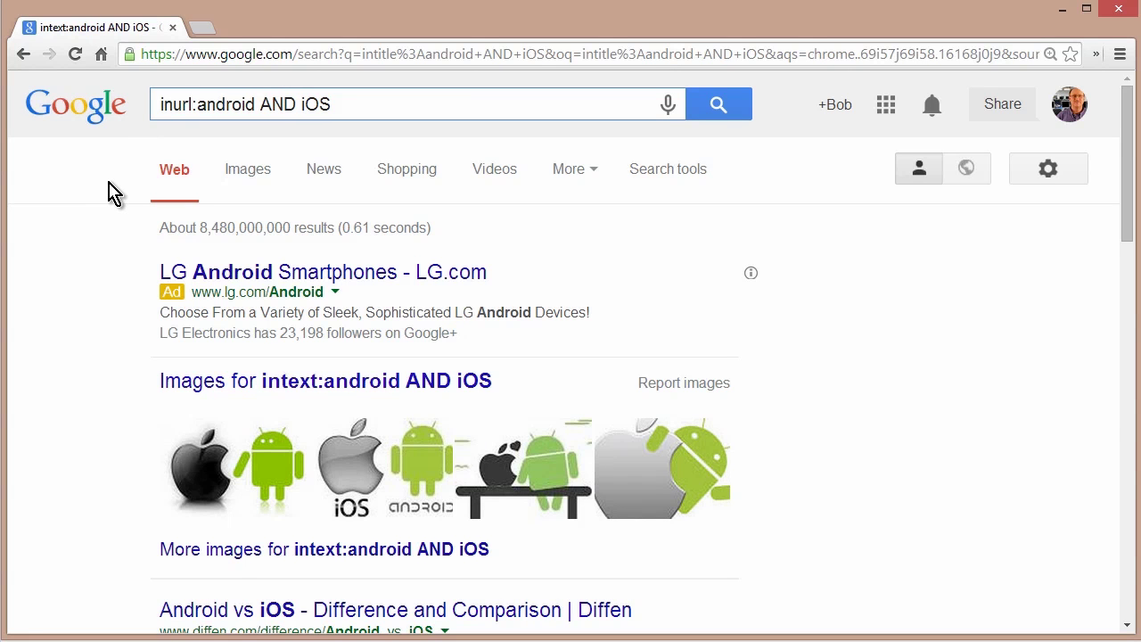
{"action": "key", "text": "Return"}
{"action": "scroll", "coordinate": [62, 223], "scroll_direction": "down", "scroll_amount": 5}
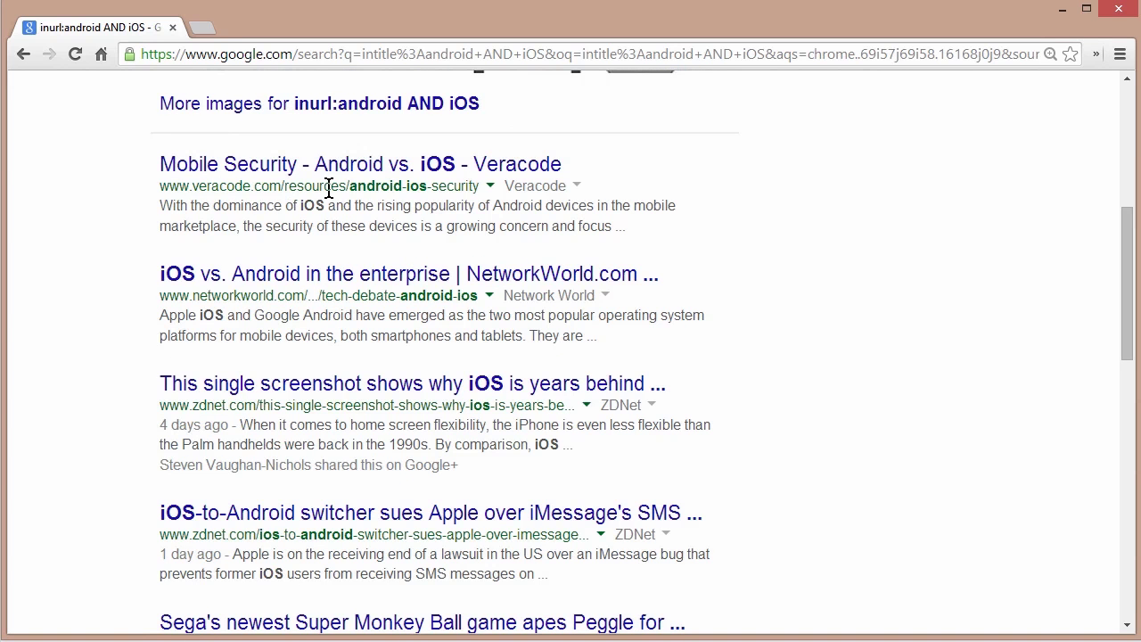
{"action": "scroll", "coordinate": [489, 303], "scroll_direction": "down", "scroll_amount": 1}
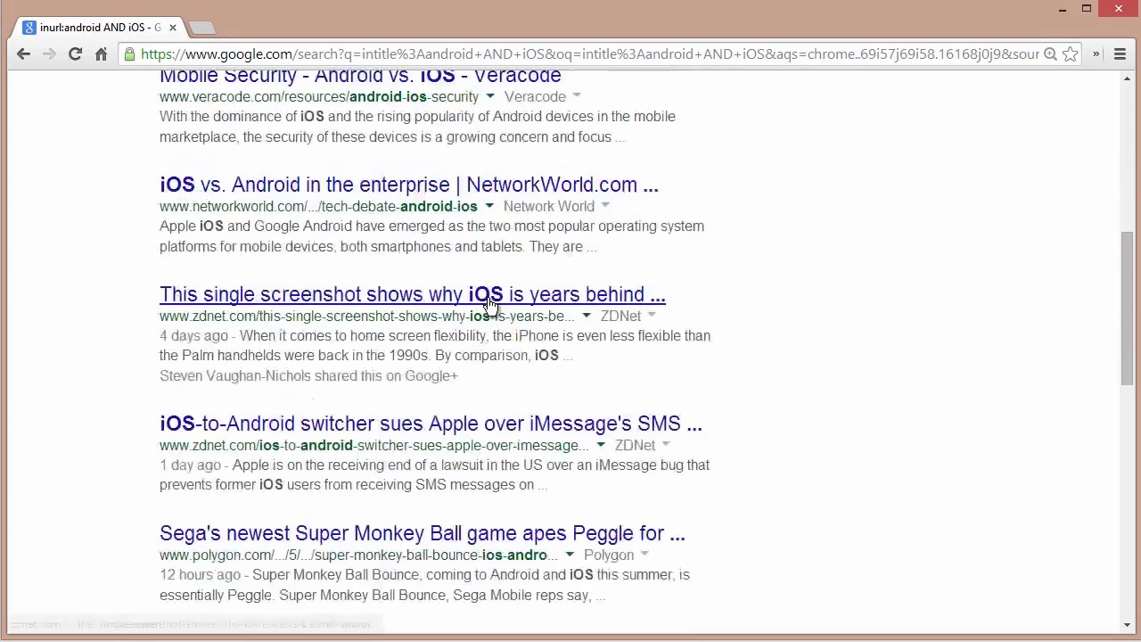
{"action": "scroll", "coordinate": [489, 303], "scroll_direction": "down", "scroll_amount": 1}
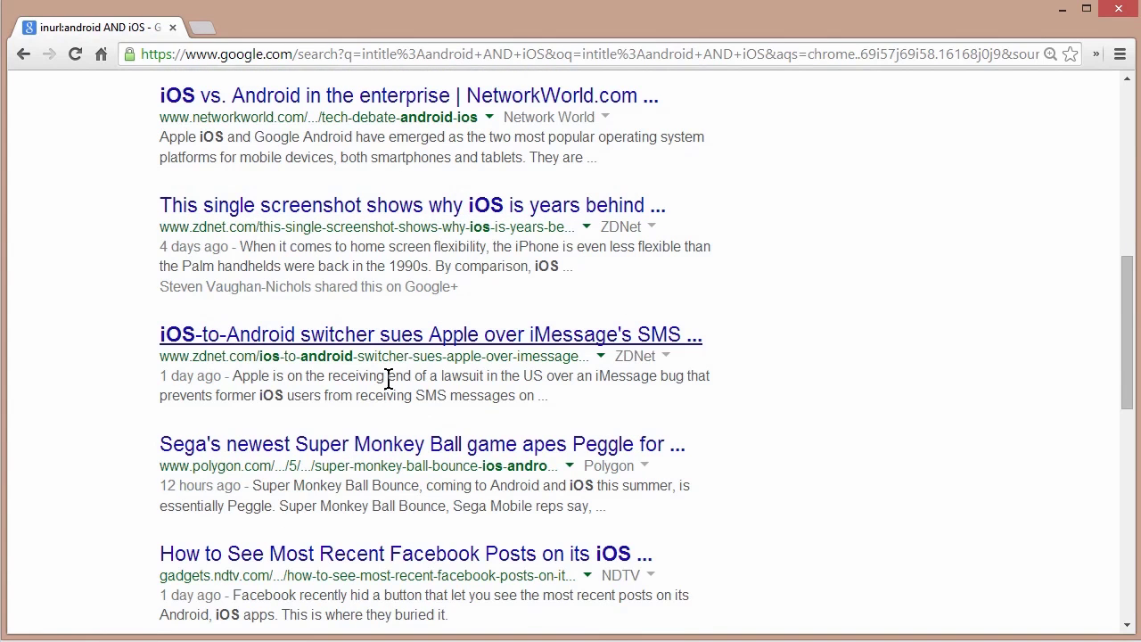
{"action": "scroll", "coordinate": [69, 339], "scroll_direction": "up", "scroll_amount": 8}
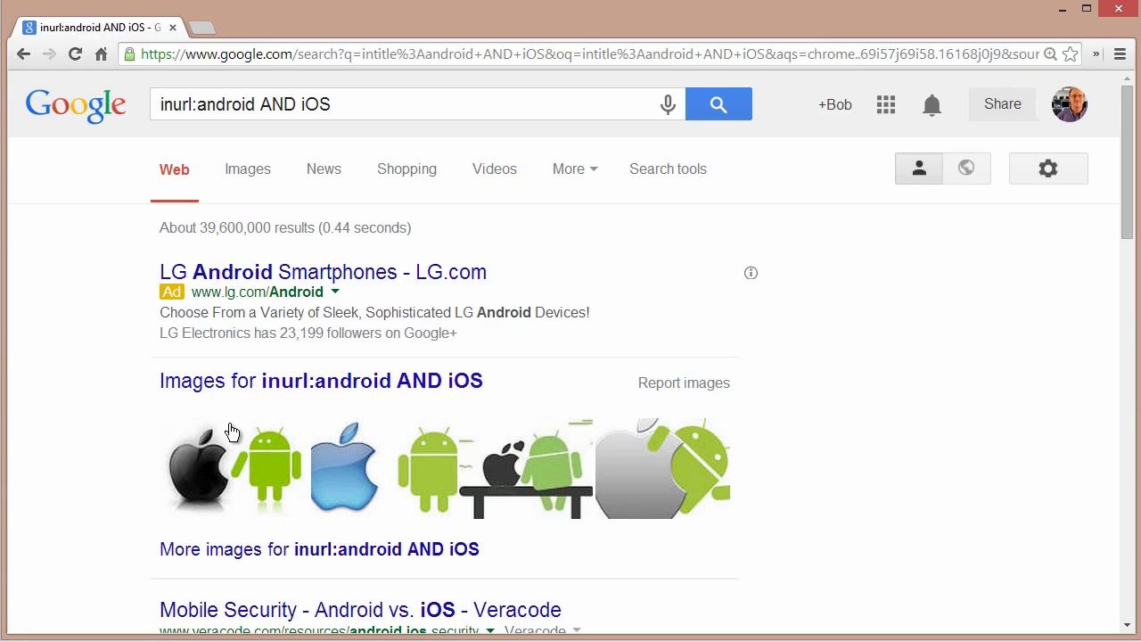
Search for 'expense sheet filetype:xlsx' and scroll through the roughly 34,200 spreadsheet results.
{"action": "left_click", "coordinate": [267, 53]}
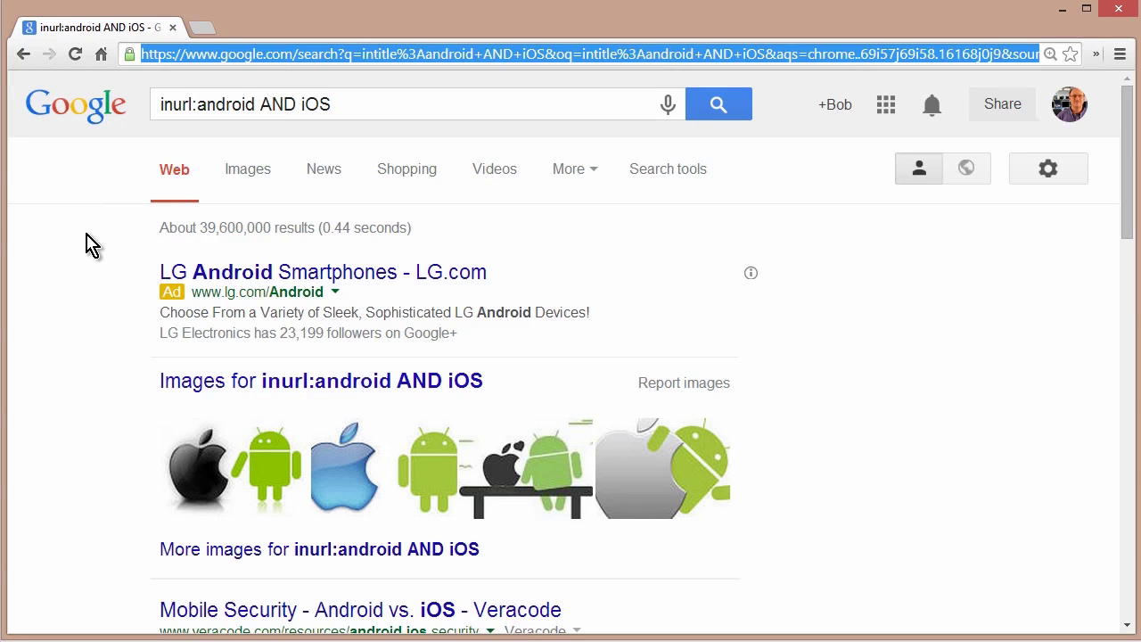
{"action": "key", "text": "BackSpace"}
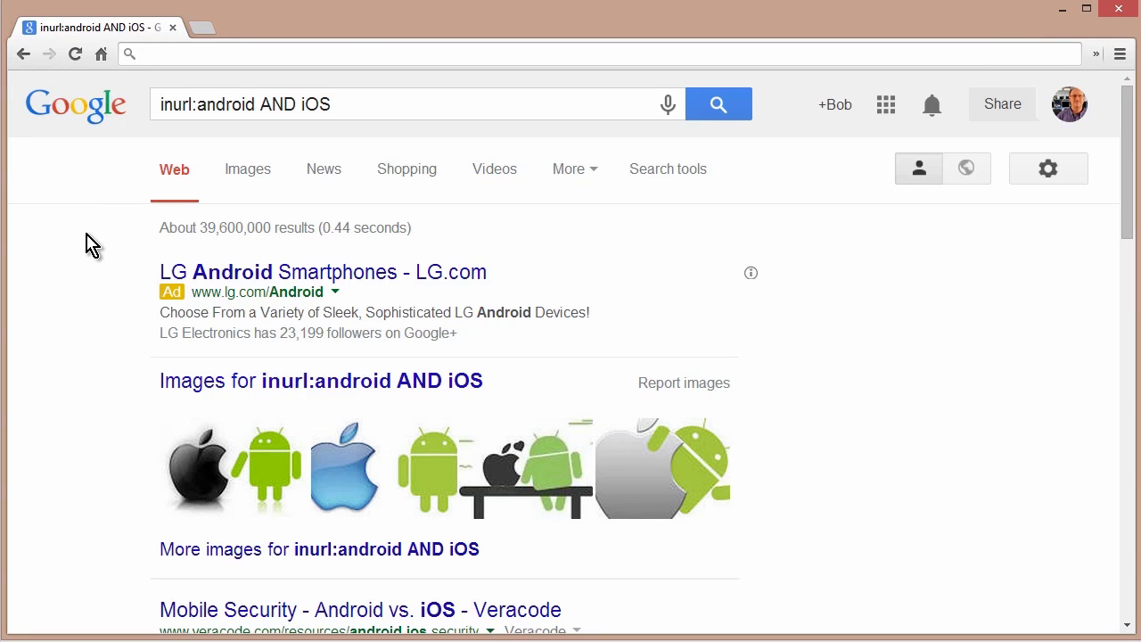
{"action": "type", "text": "expsnes"}
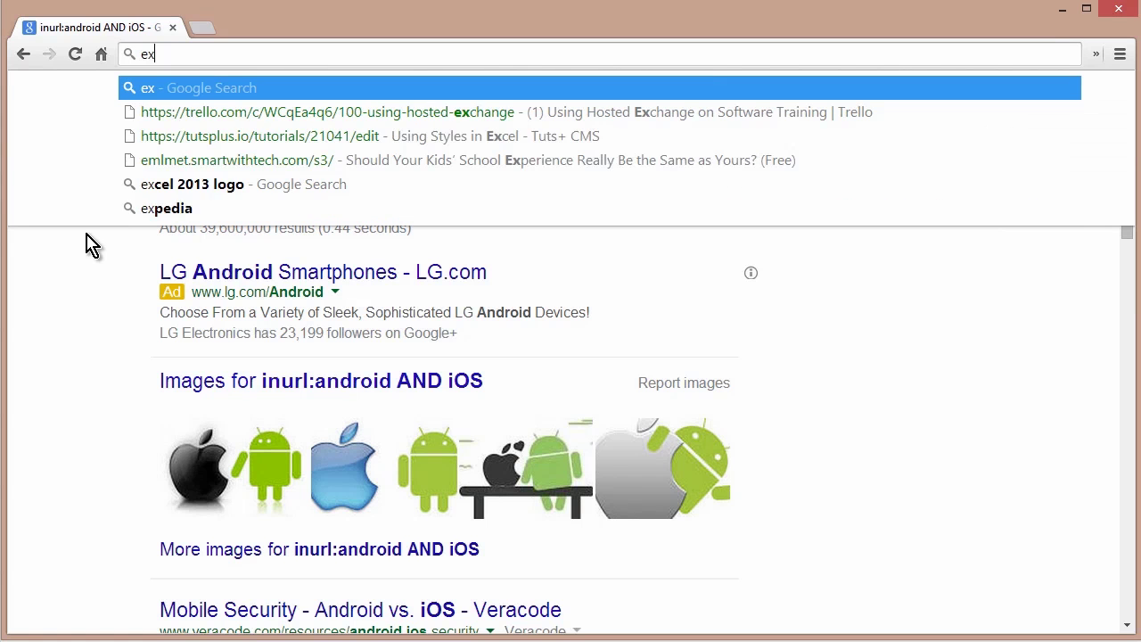
{"action": "key", "text": "BackSpace"}
{"action": "key", "text": "BackSpace"}
{"action": "key", "text": "BackSpace"}
{"action": "key", "text": "BackSpace"}
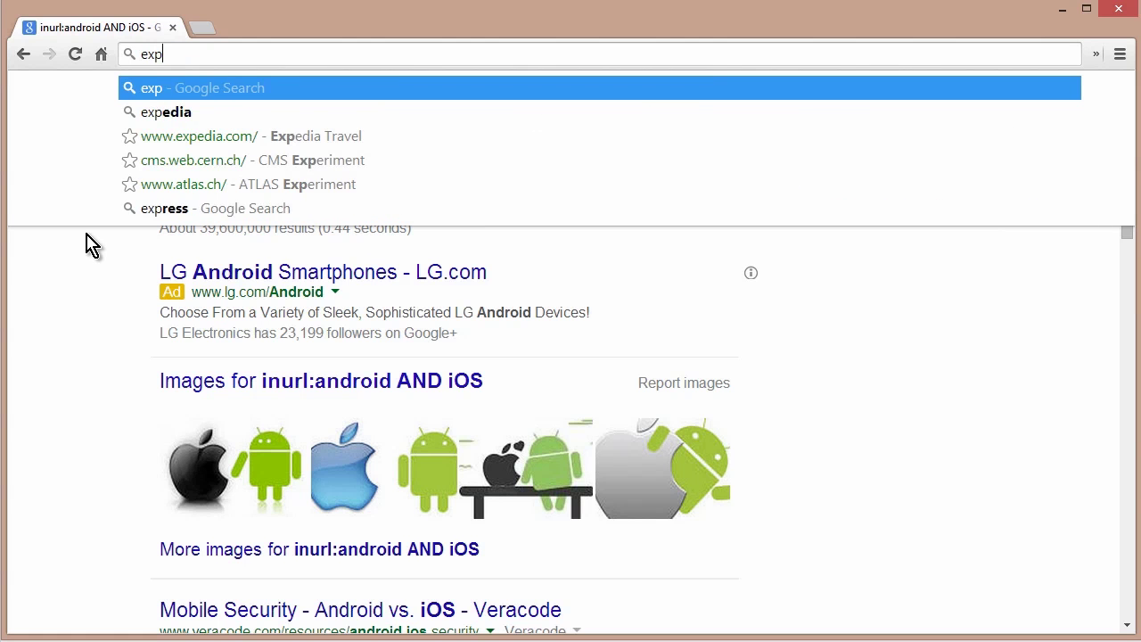
{"action": "type", "text": "ense sheet "}
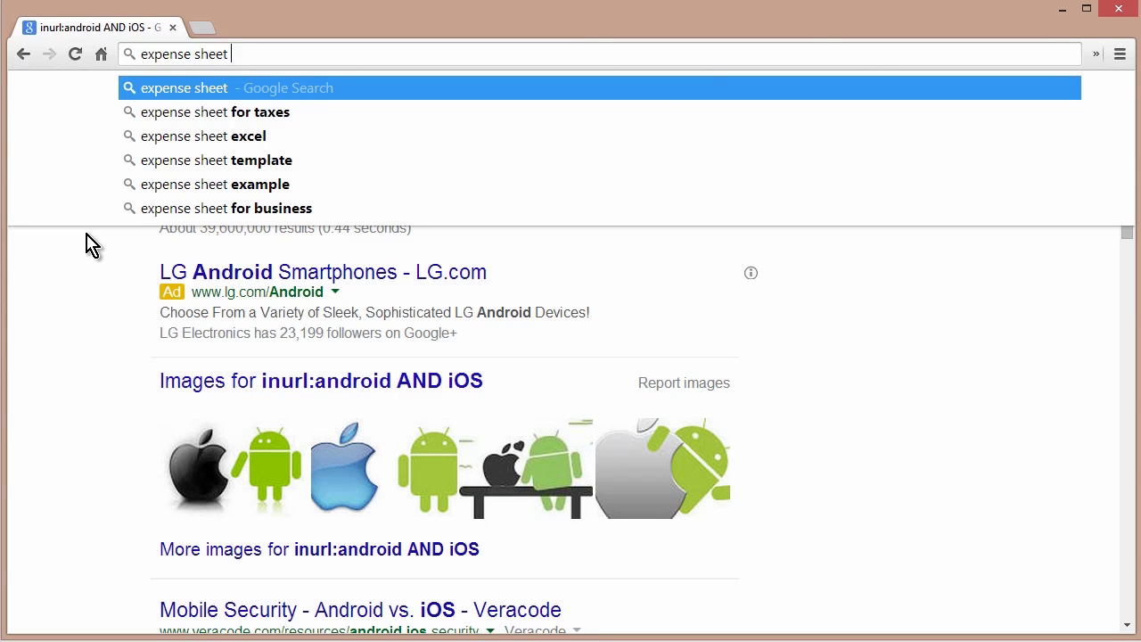
{"action": "type", "text": "filety"}
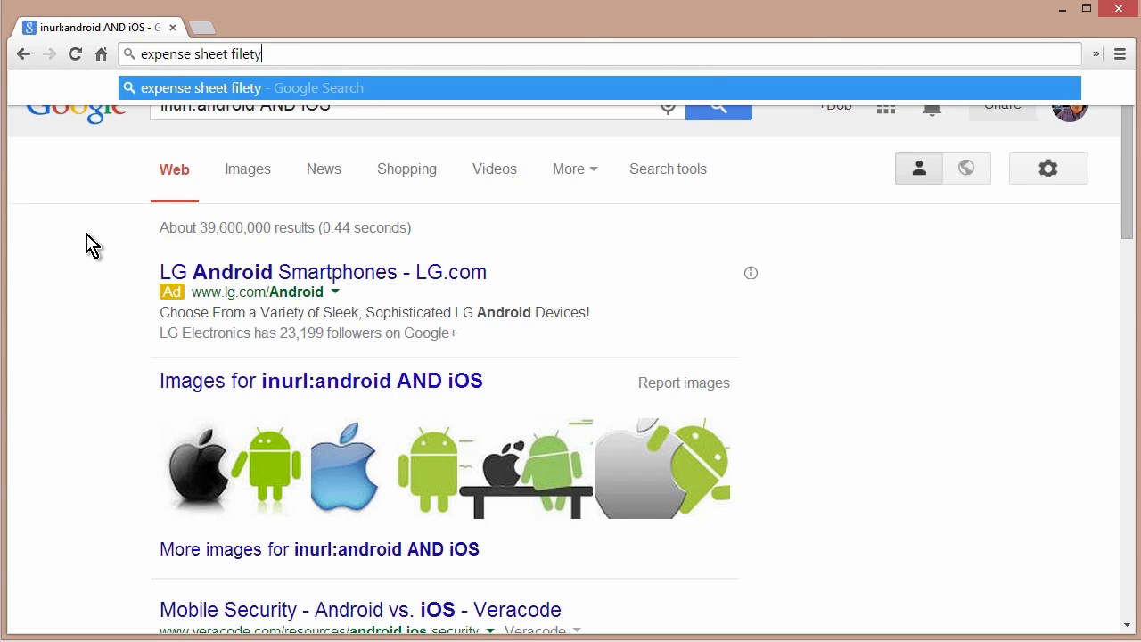
{"action": "type", "text": "pe:"}
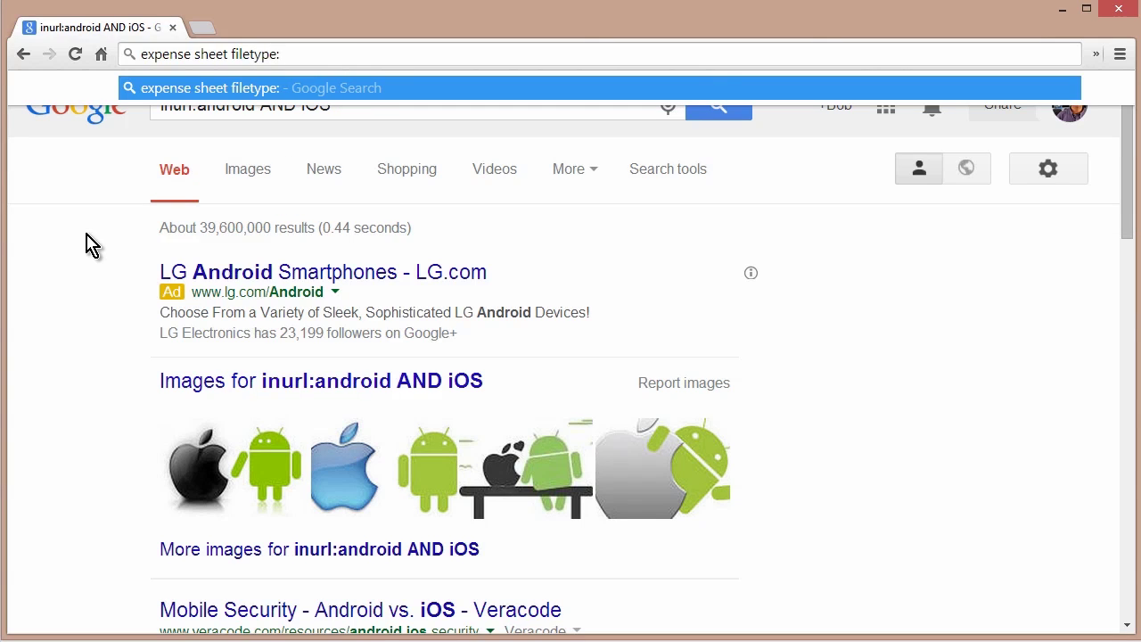
{"action": "type", "text": "xlsx"}
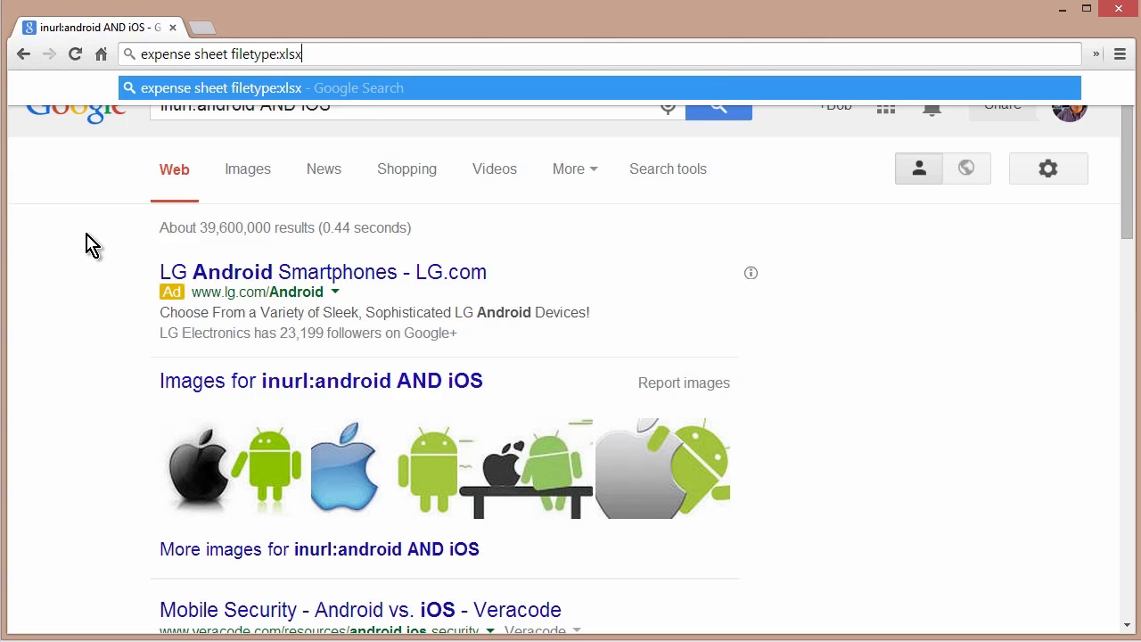
{"action": "key", "text": "Return"}
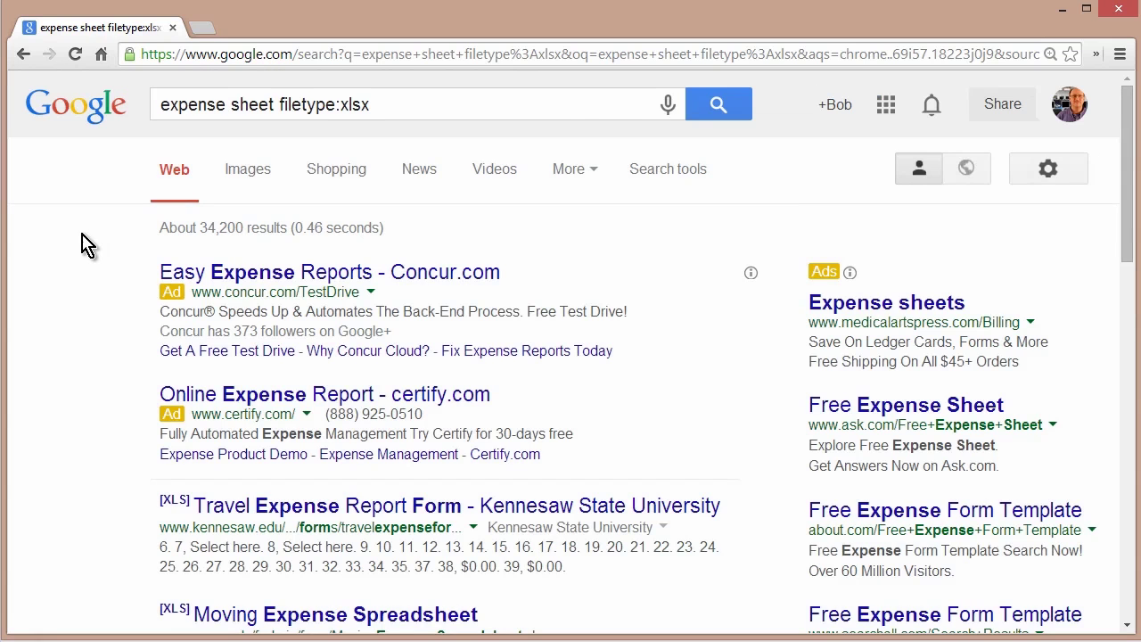
{"action": "scroll", "coordinate": [299, 379], "scroll_direction": "down", "scroll_amount": 2}
{"action": "scroll", "coordinate": [294, 376], "scroll_direction": "down", "scroll_amount": 2}
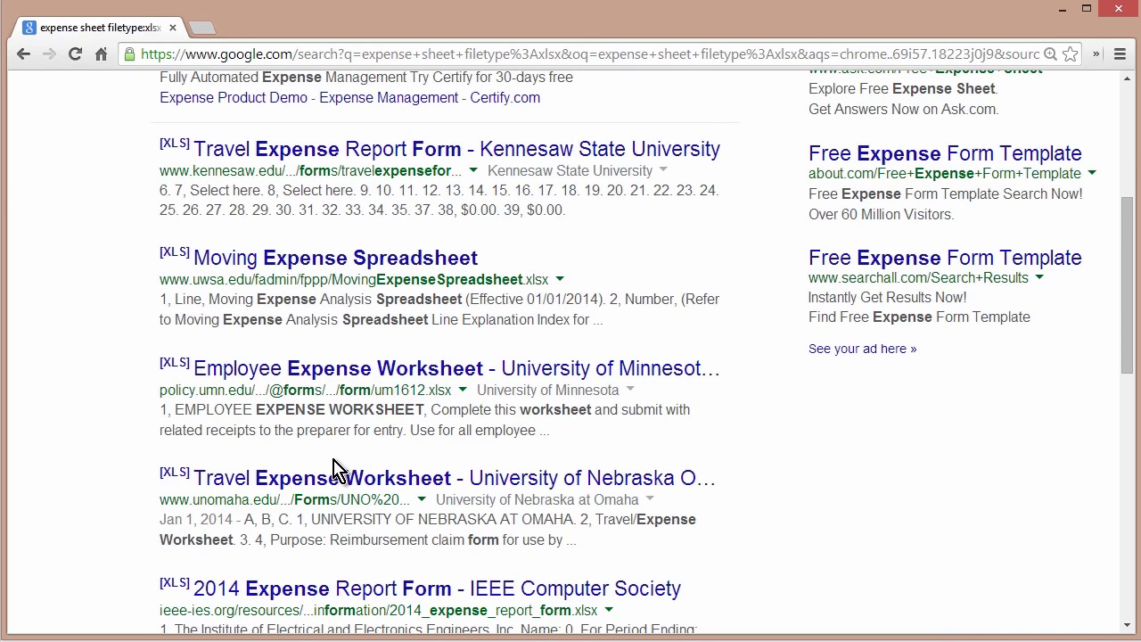
{"action": "scroll", "coordinate": [235, 312], "scroll_direction": "down", "scroll_amount": 1}
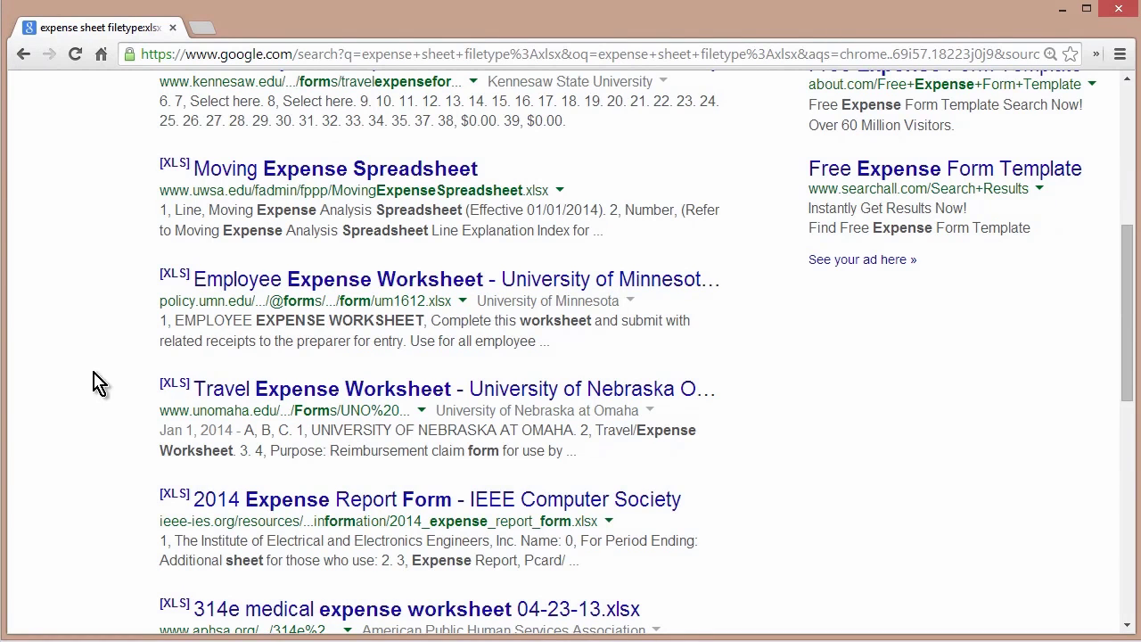
{"action": "scroll", "coordinate": [62, 321], "scroll_direction": "up", "scroll_amount": 5}
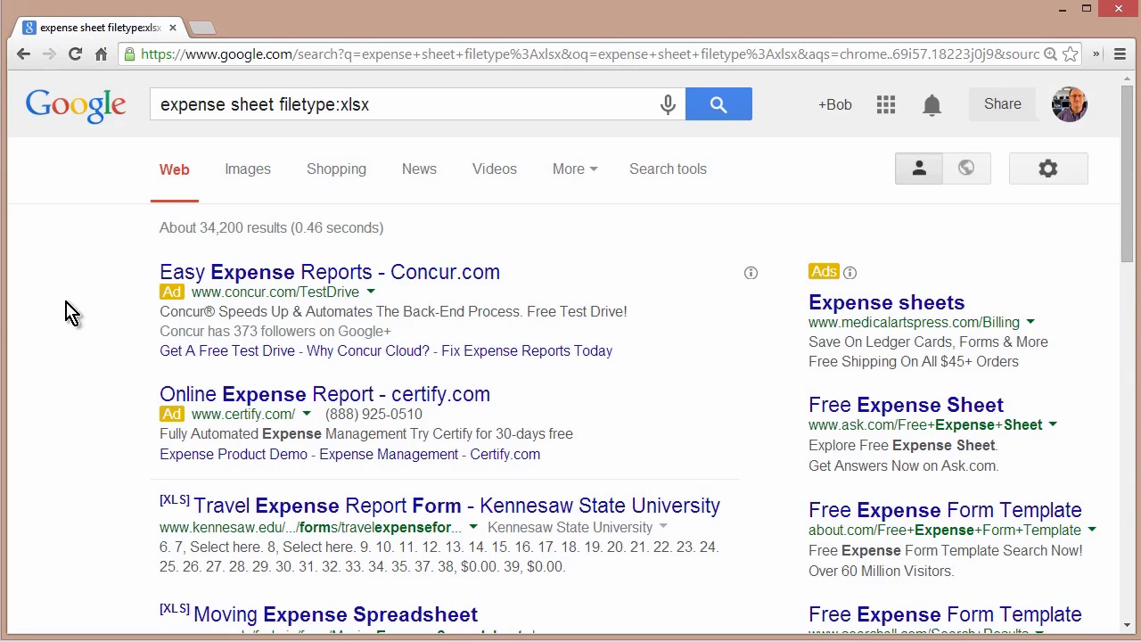
Search 'weather 08822' and scroll the Flemington, NJ forecast card showing 64°F and clear.
{"action": "left_click", "coordinate": [395, 101]}
{"action": "left_click_drag", "start_coordinate": [395, 102], "coordinate": [20, 320]}
{"action": "key", "text": "BackSpace"}
{"action": "type", "text": "weather"}
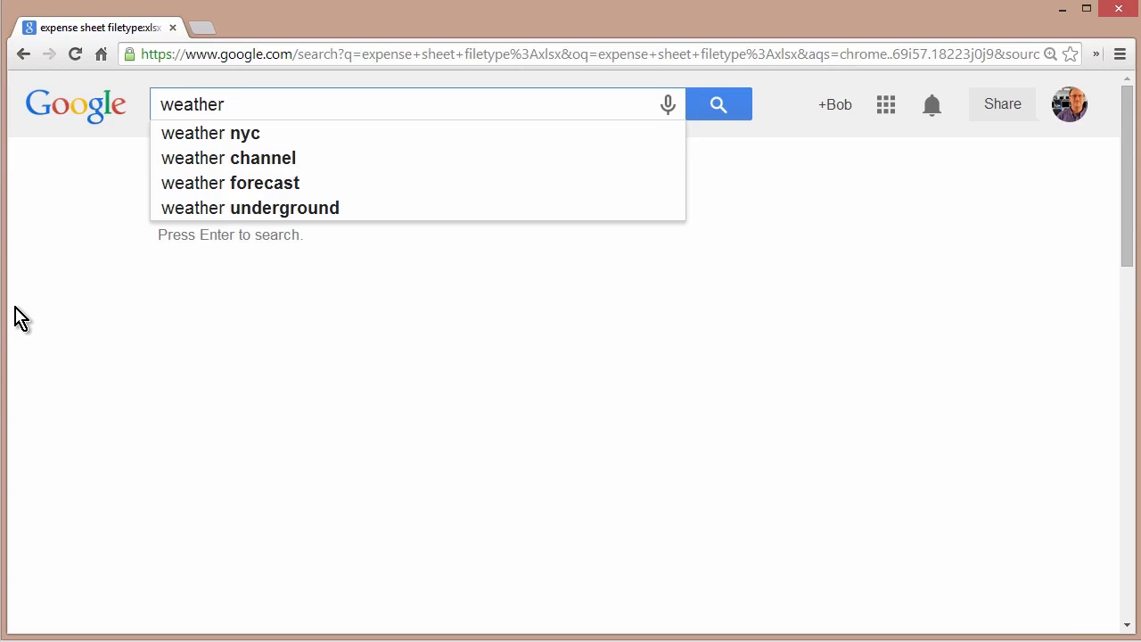
{"action": "type", "text": " 08822"}
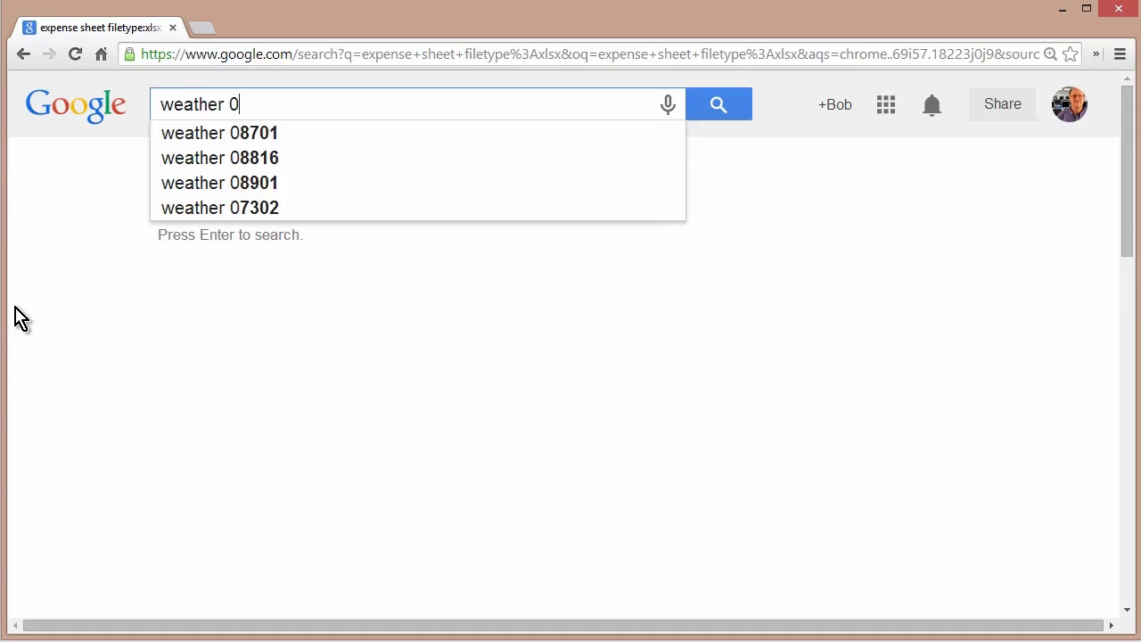
{"action": "key", "text": "Return"}
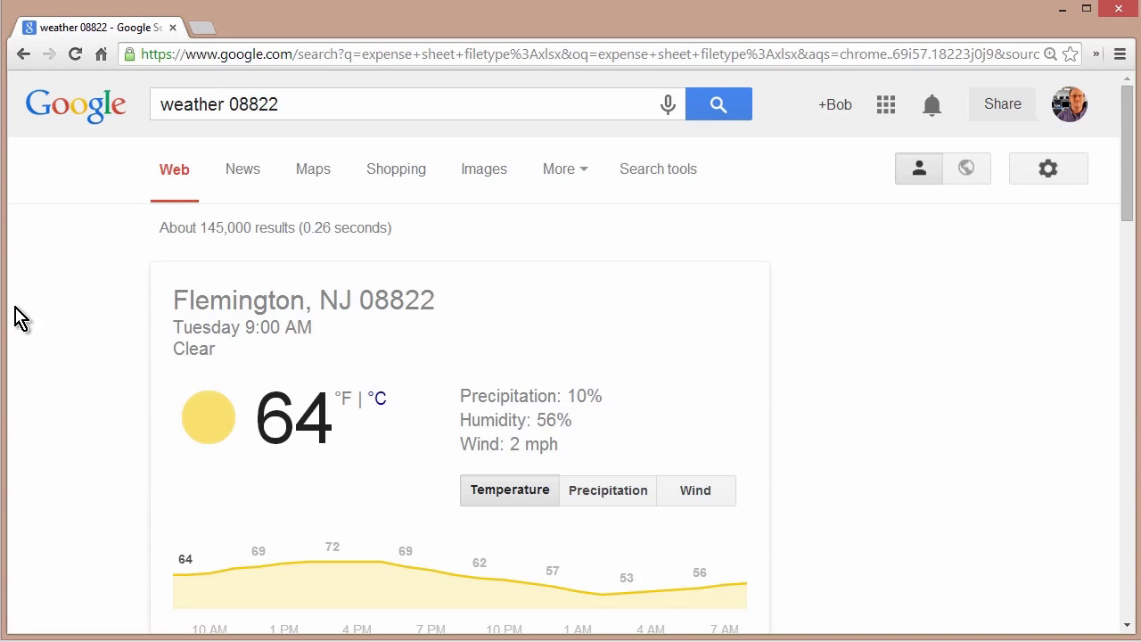
{"action": "scroll", "coordinate": [20, 318], "scroll_direction": "down", "scroll_amount": 1}
{"action": "scroll", "coordinate": [20, 318], "scroll_direction": "down", "scroll_amount": 1}
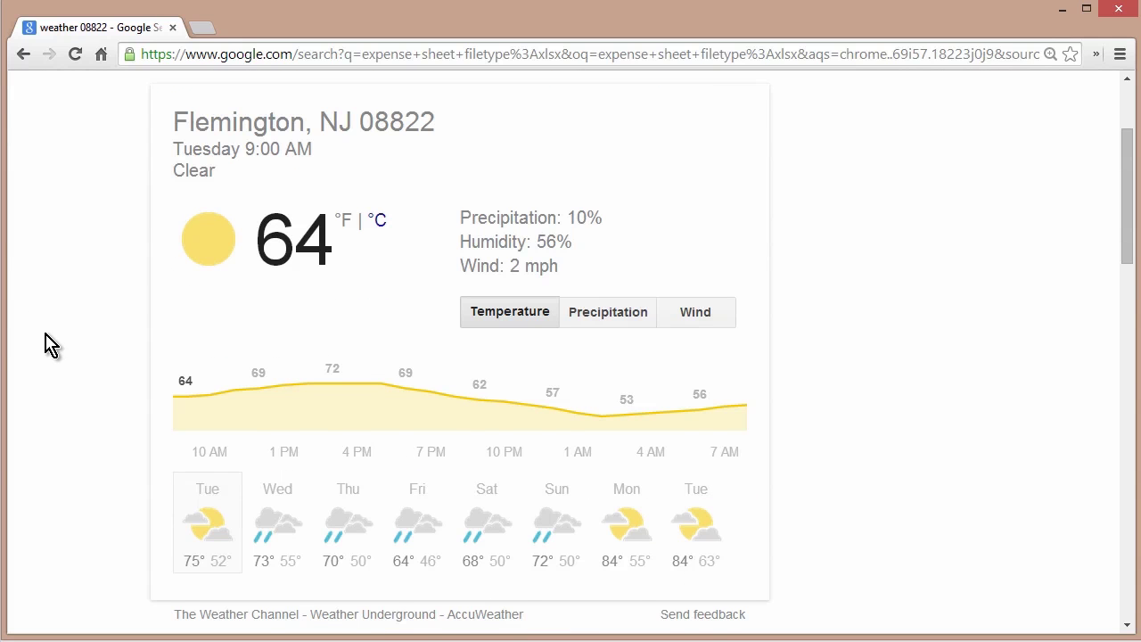
{"action": "scroll", "coordinate": [45, 339], "scroll_direction": "down", "scroll_amount": 1}
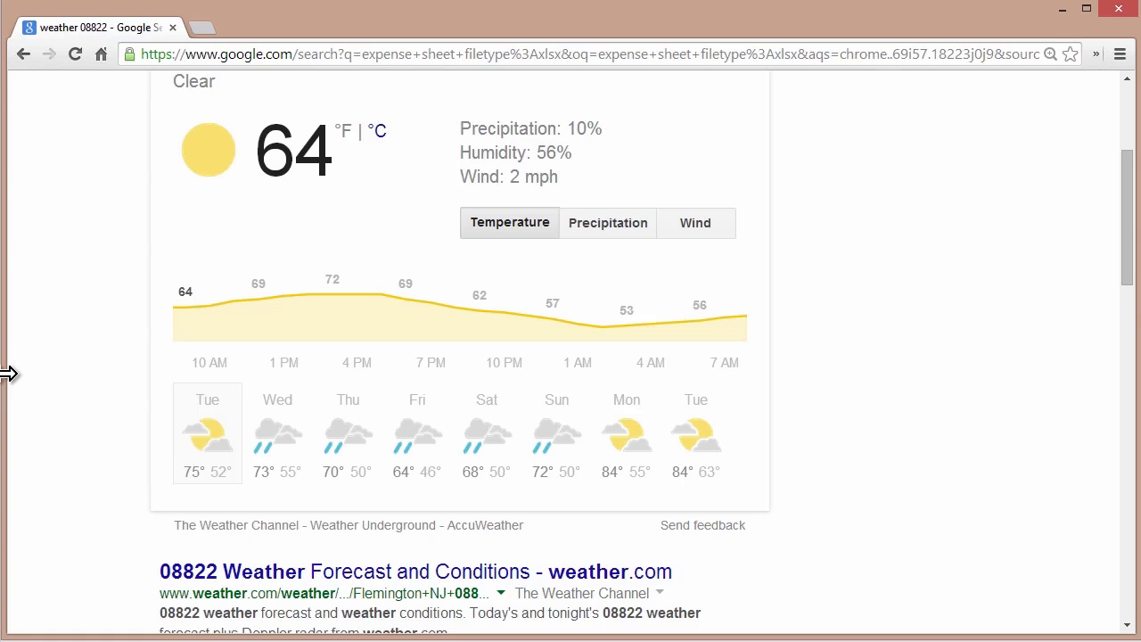
Look up 'define:solenoid' and play the word's spoken pronunciation.
{"action": "left_click", "coordinate": [314, 52]}
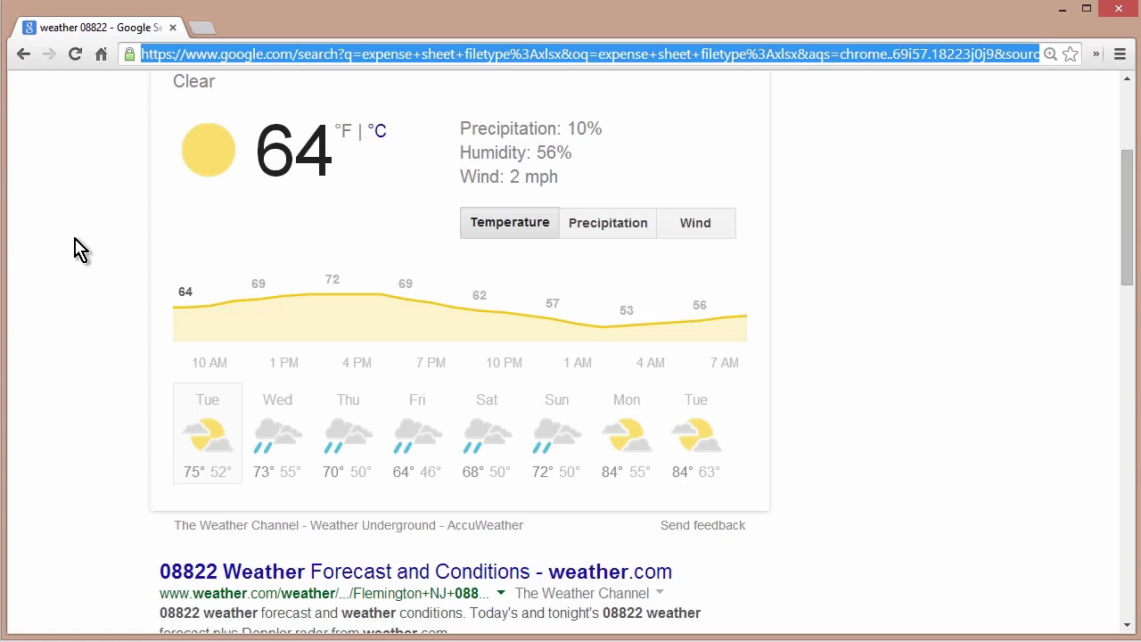
{"action": "key", "text": "BackSpace"}
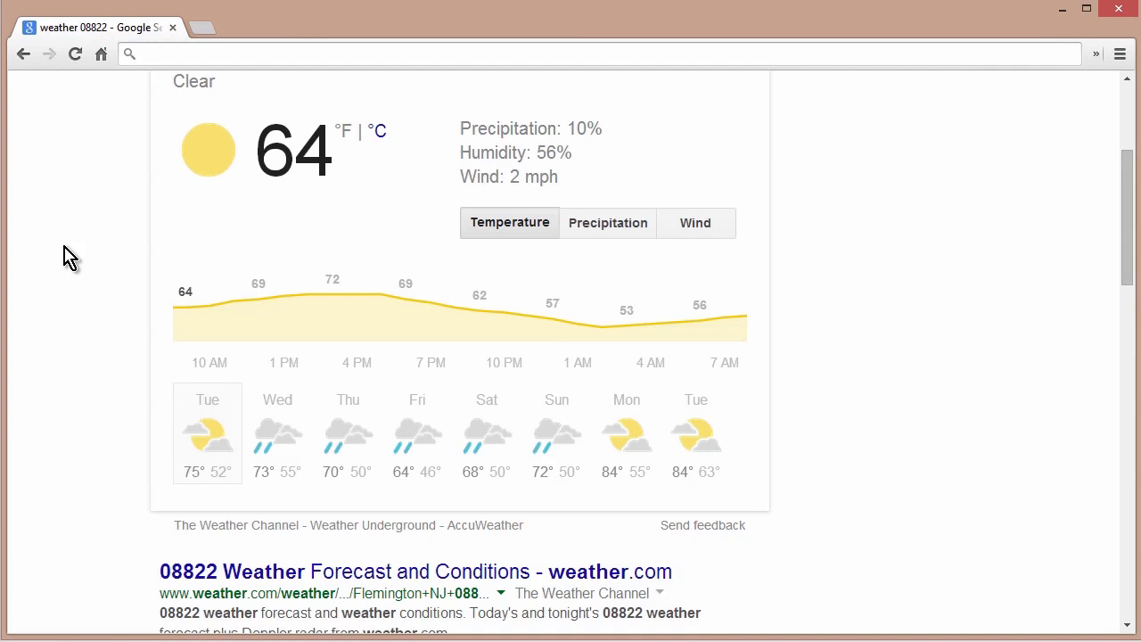
{"action": "type", "text": "define"}
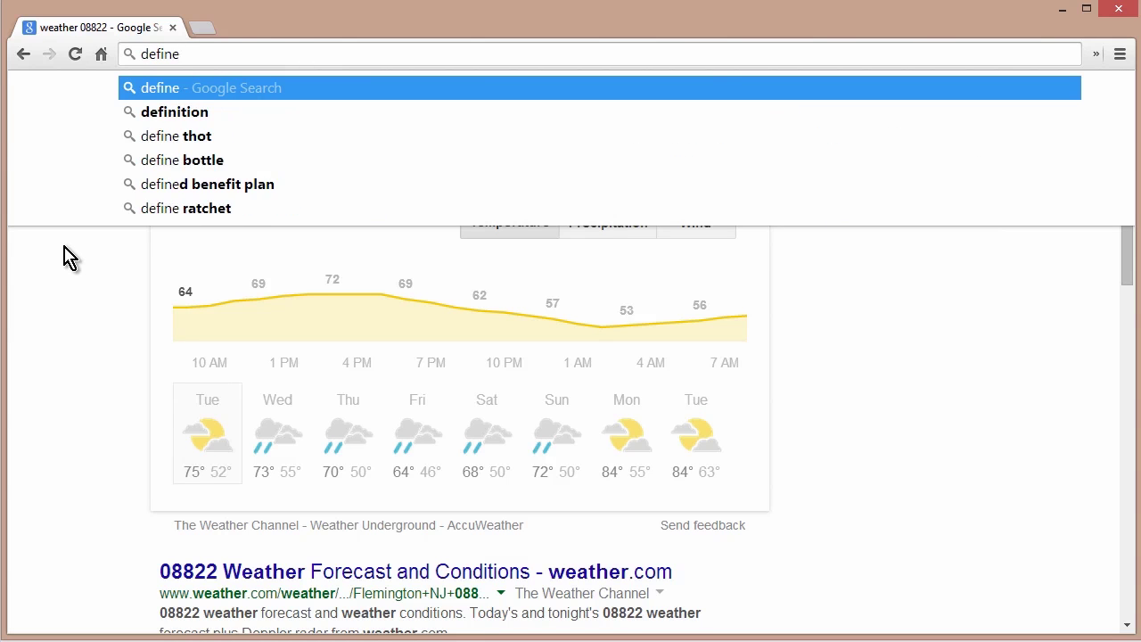
{"action": "type", "text": ":solenio"}
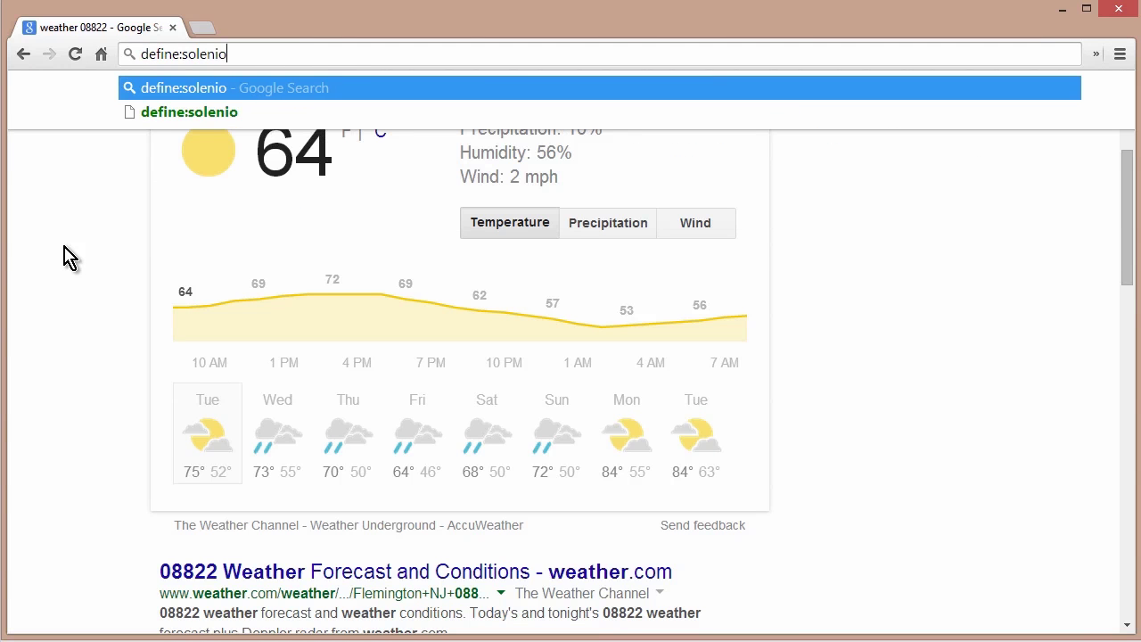
{"action": "key", "text": "BackSpace"}
{"action": "key", "text": "BackSpace"}
{"action": "type", "text": "oid"}
{"action": "key", "text": "Return"}
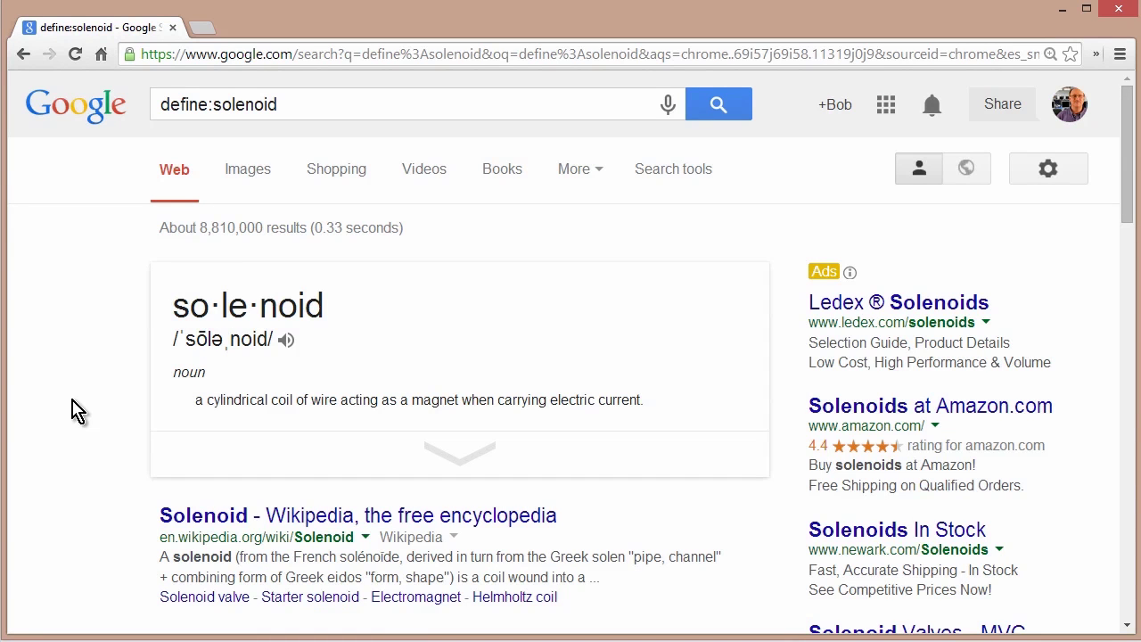
{"action": "left_click", "coordinate": [287, 341]}
{"action": "left_click_drag", "start_coordinate": [278, 105], "coordinate": [158, 104]}
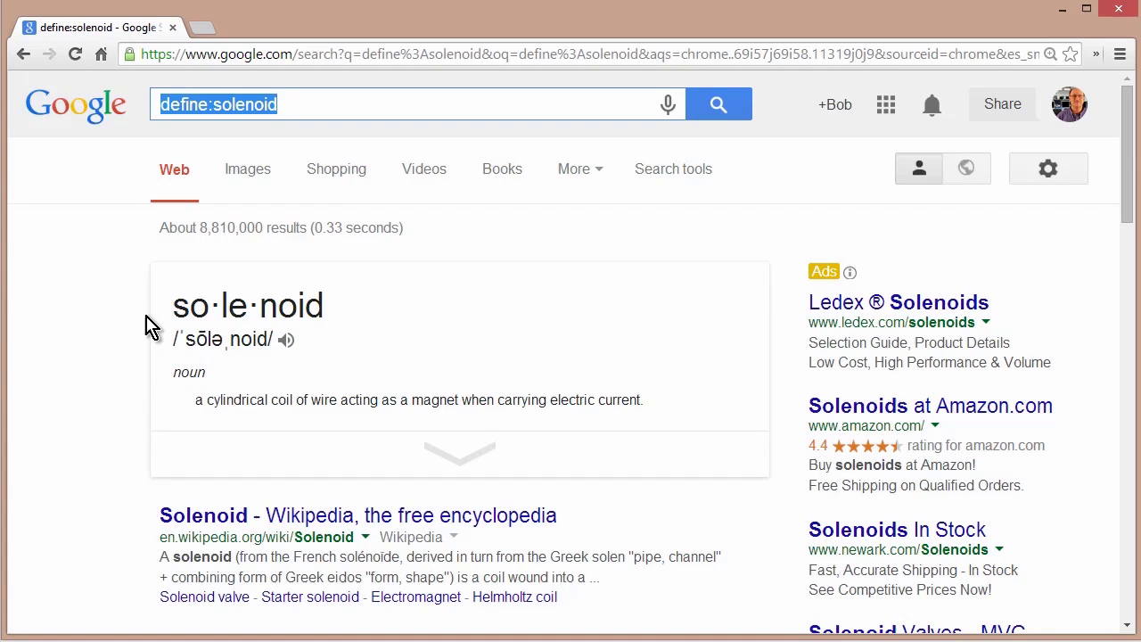
Calculate 7852*3254 with Google's results-page calculator.
{"action": "key", "text": "BackSpace"}
{"action": "type", "text": "7852*"}
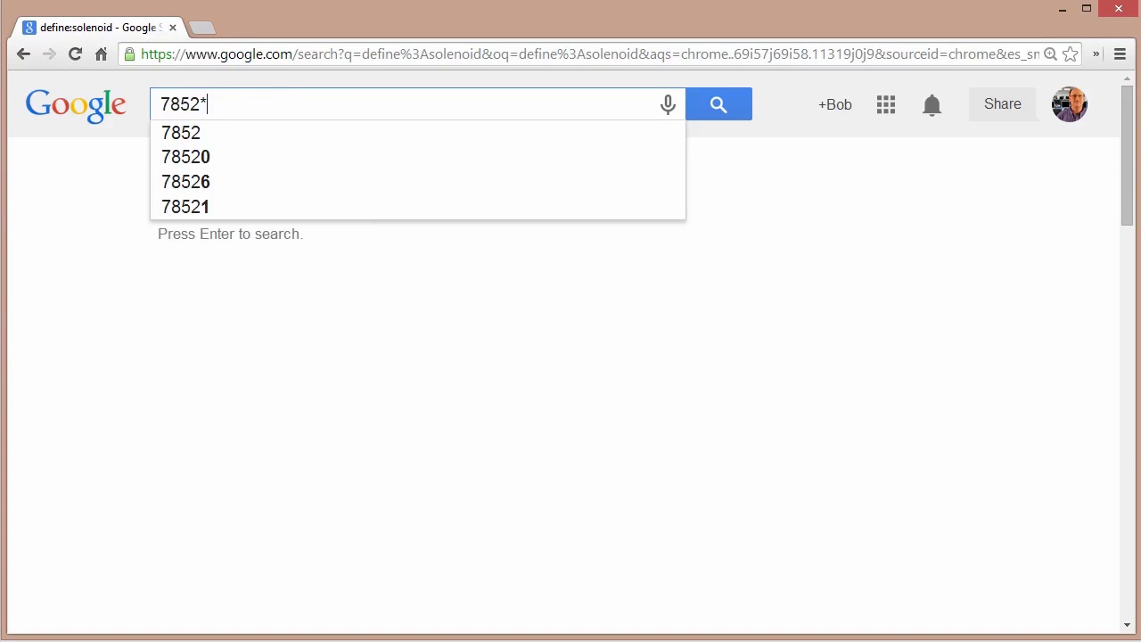
{"action": "type", "text": "3254"}
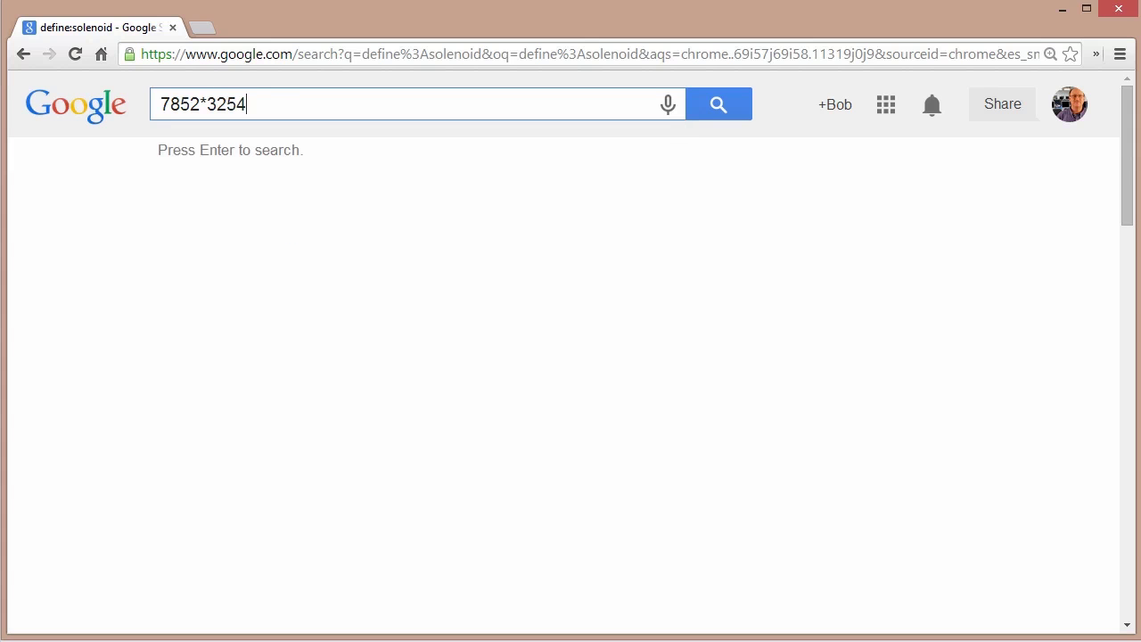
{"action": "key", "text": "Return"}
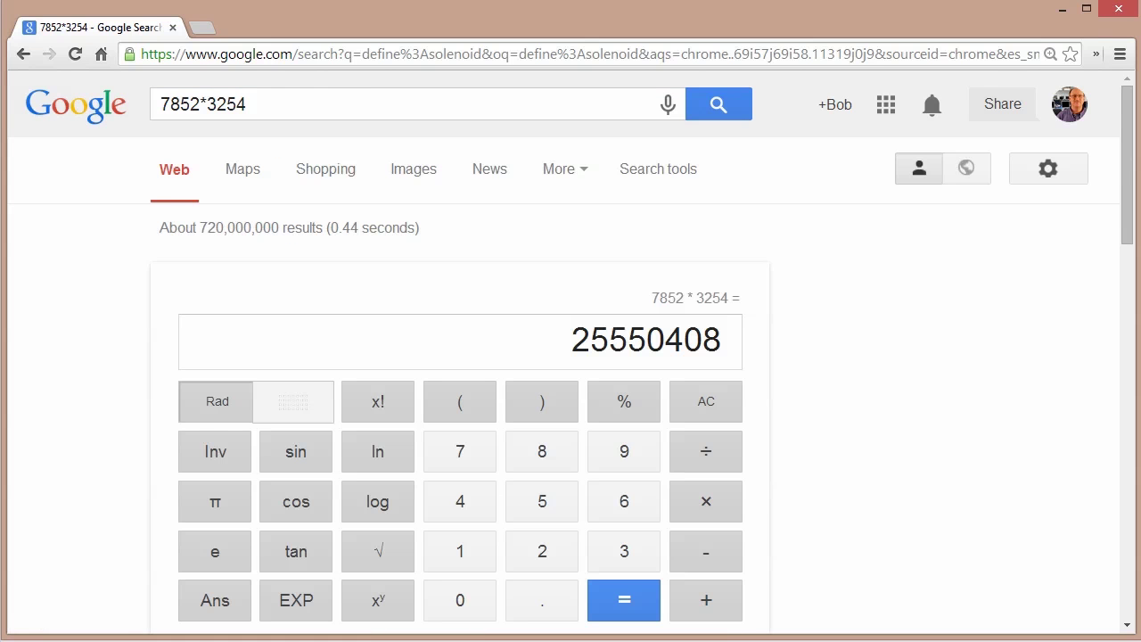
{"action": "scroll", "coordinate": [877, 382], "scroll_direction": "down", "scroll_amount": 1}
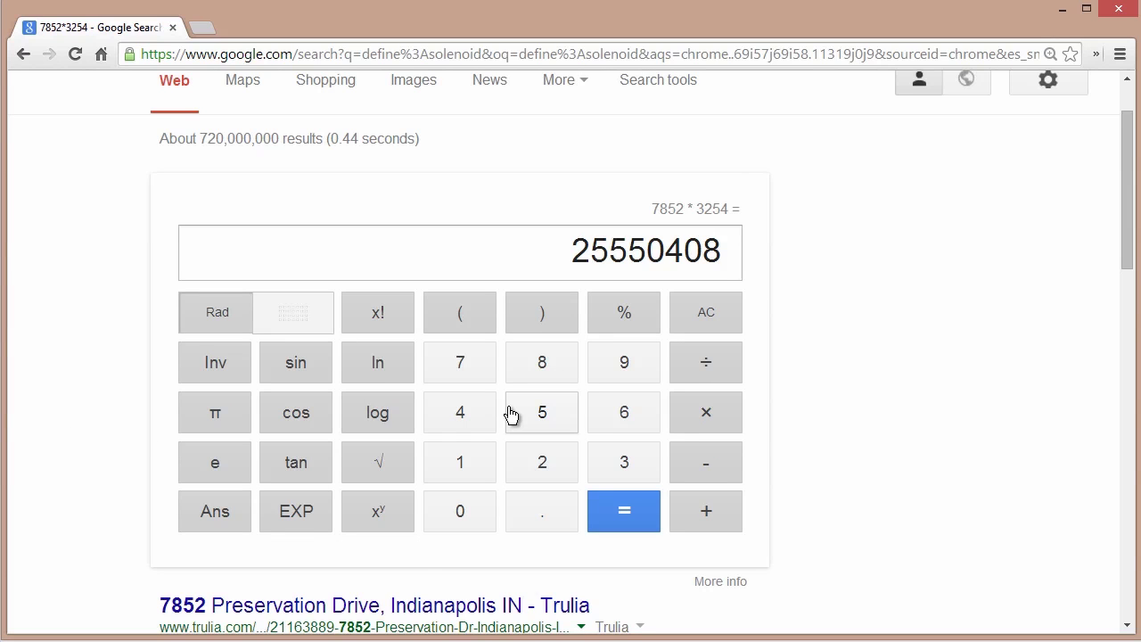
Clear the calculator and evaluate ln(254), giving 5.53733426702.
{"action": "left_click", "coordinate": [702, 326]}
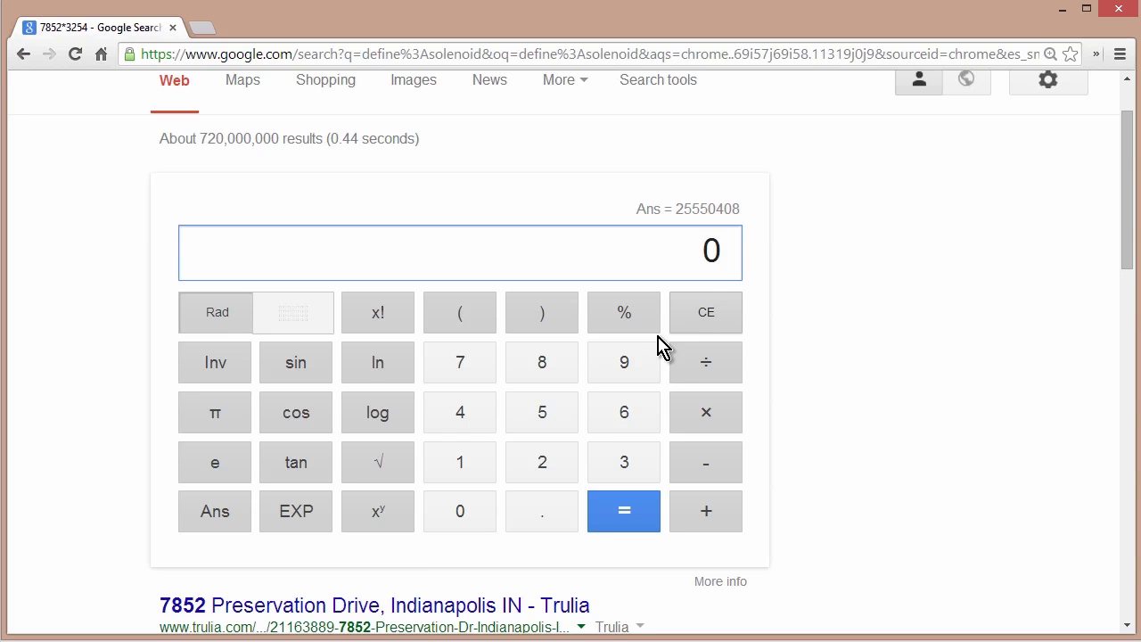
{"action": "left_click", "coordinate": [376, 366]}
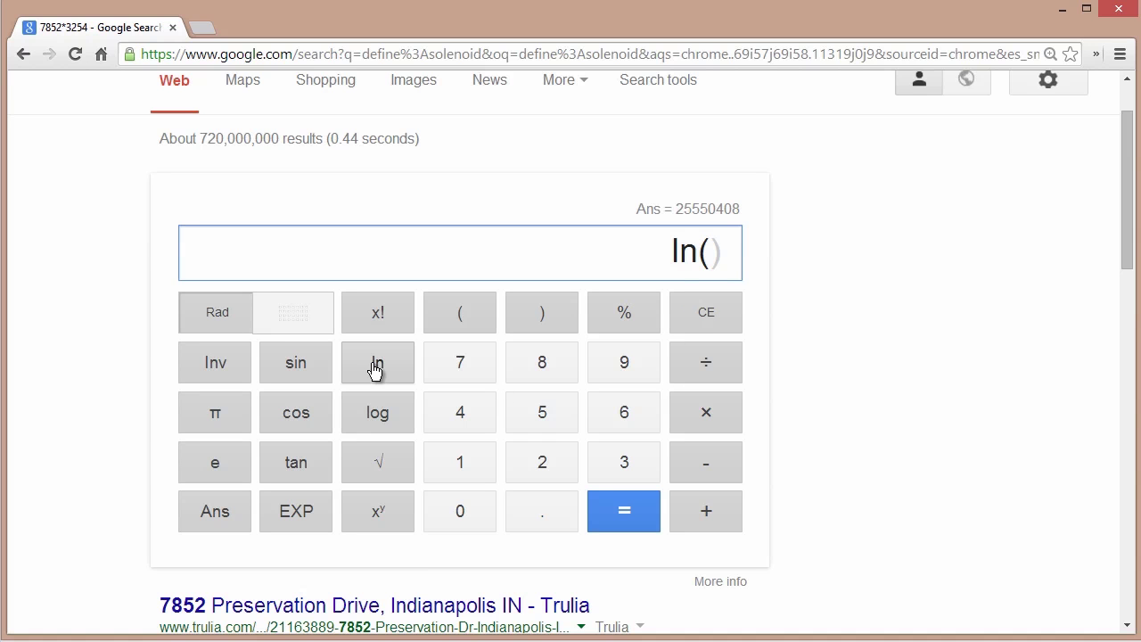
{"action": "type", "text": "254"}
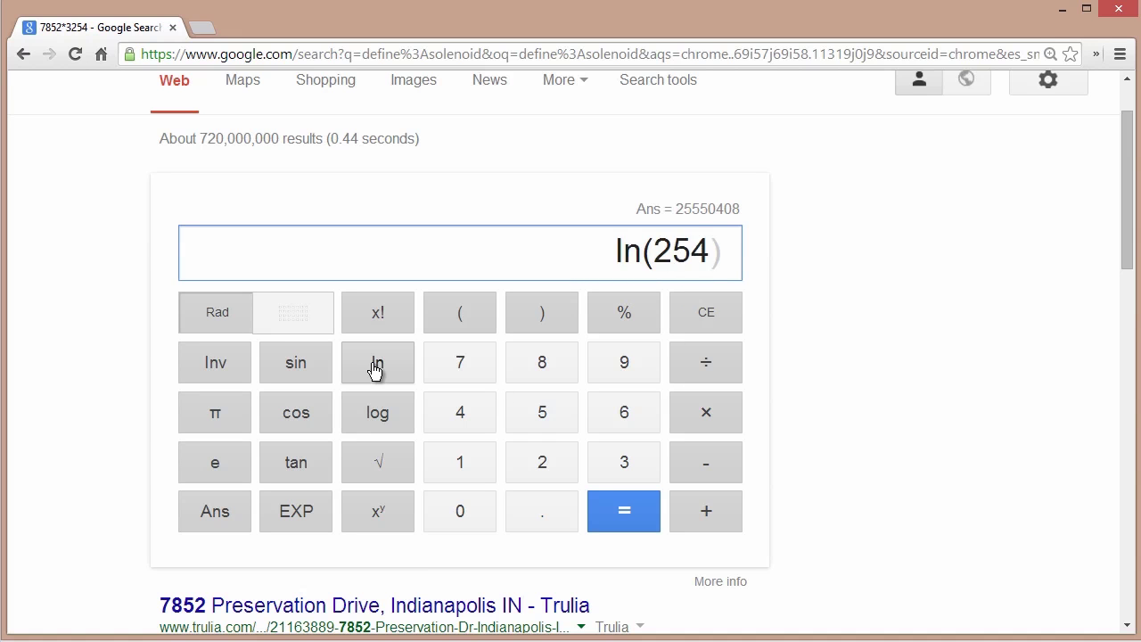
{"action": "key", "text": "Return"}
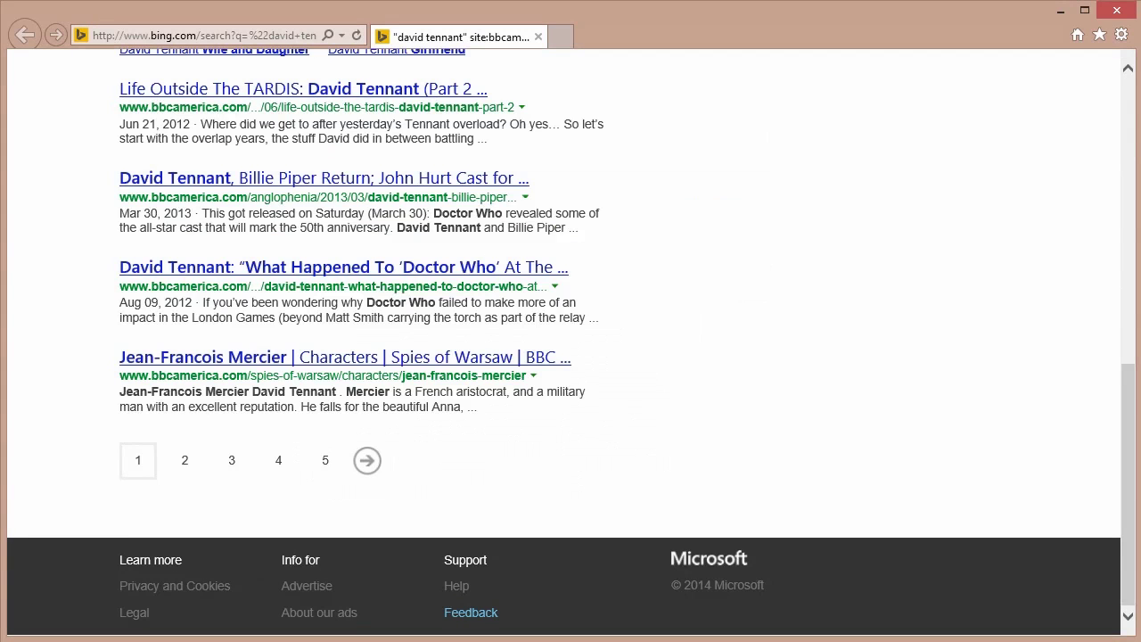
Search Bing in Internet Explorer for '2548+963' from the address bar.
{"action": "key", "text": "alt+d"}
{"action": "key", "text": "BackSpace"}
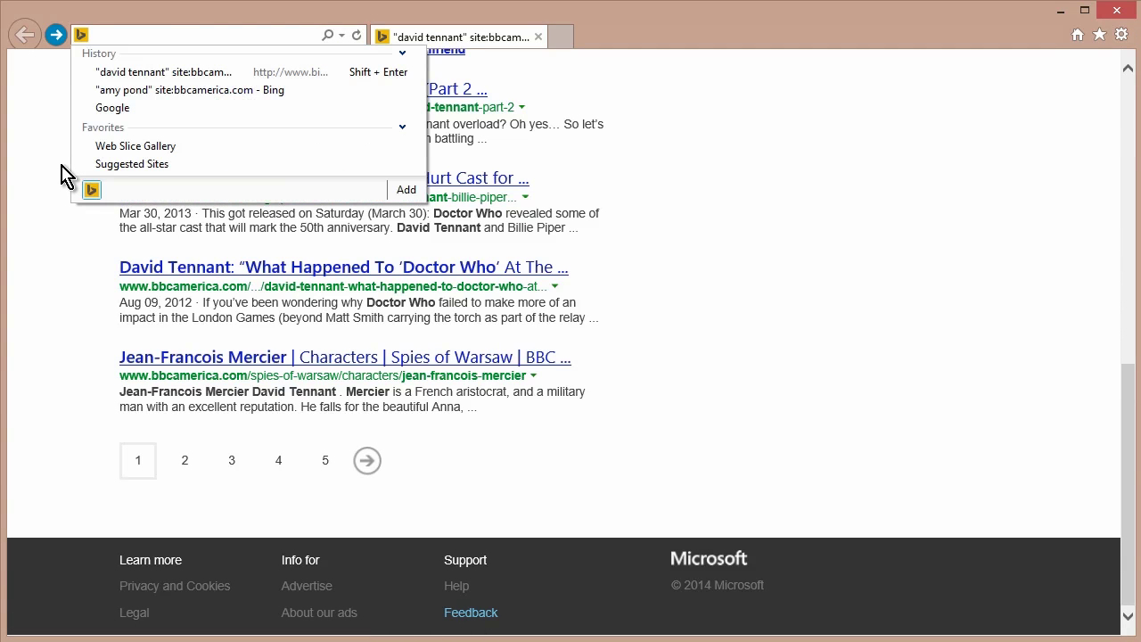
{"action": "type", "text": "2548"}
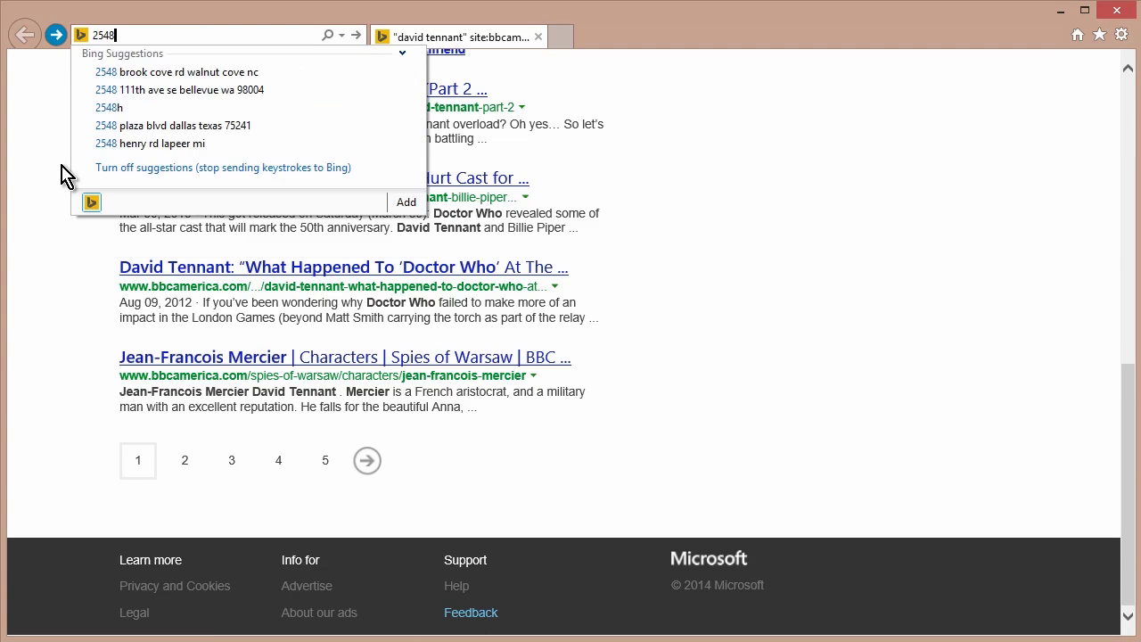
{"action": "type", "text": "+963"}
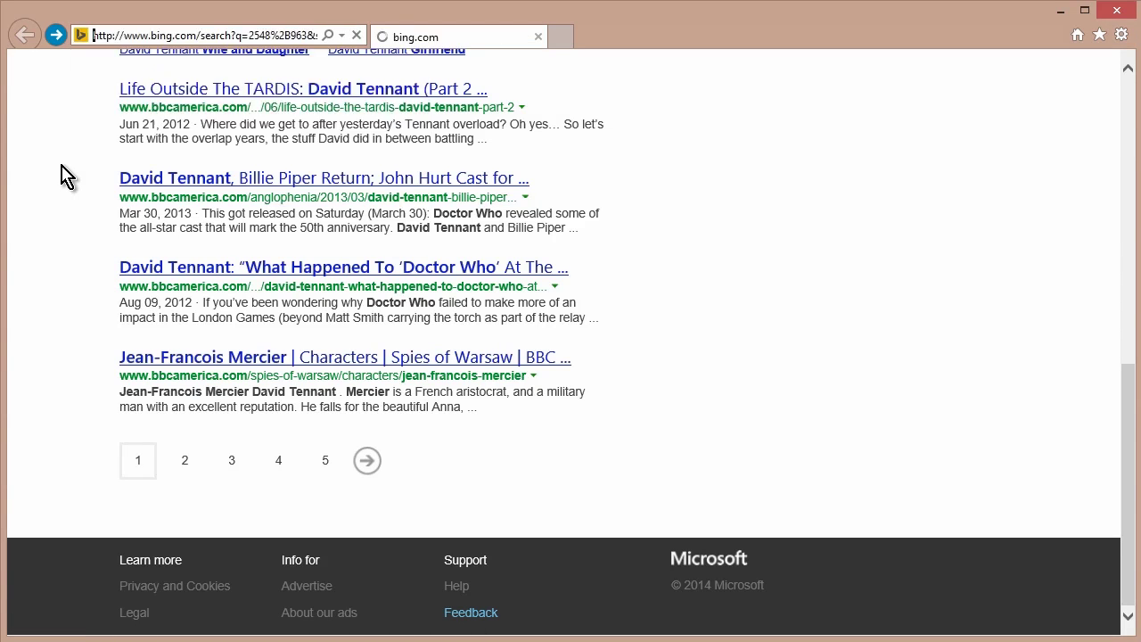
{"action": "key", "text": "Return"}
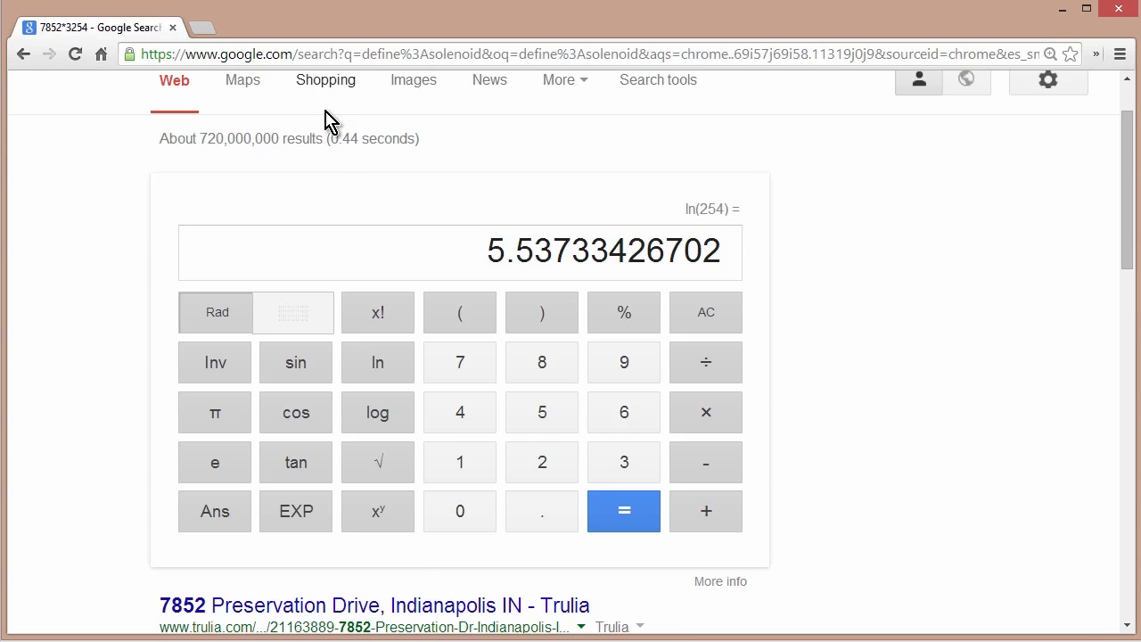
Search for '3 cups in ml' to bring up the unit converter.
{"action": "left_click", "coordinate": [303, 55]}
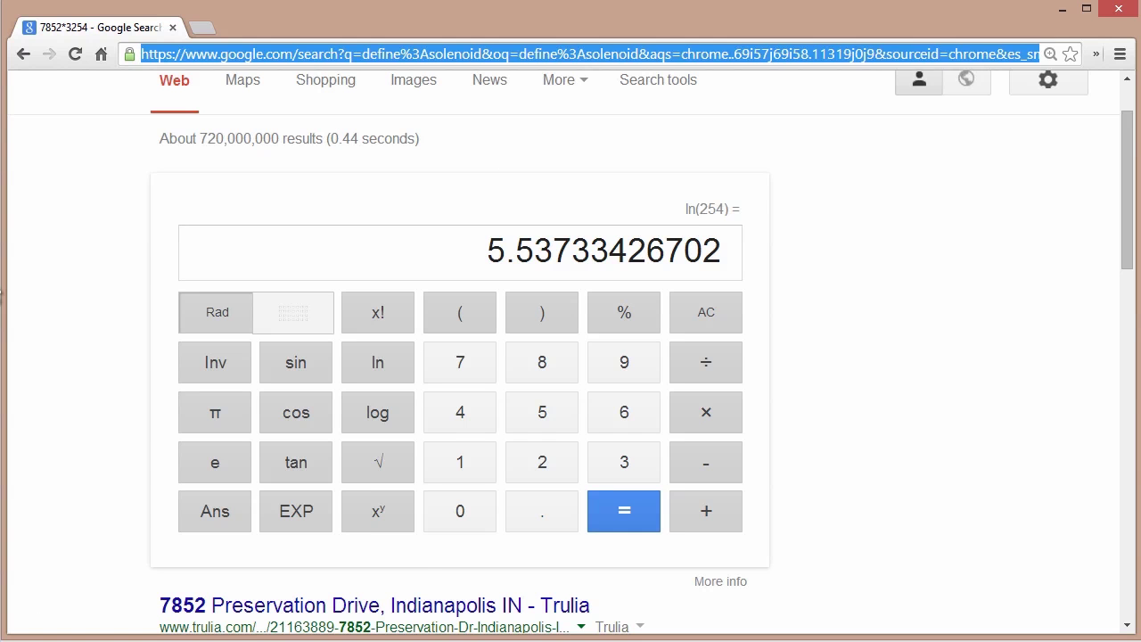
{"action": "key", "text": "BackSpace"}
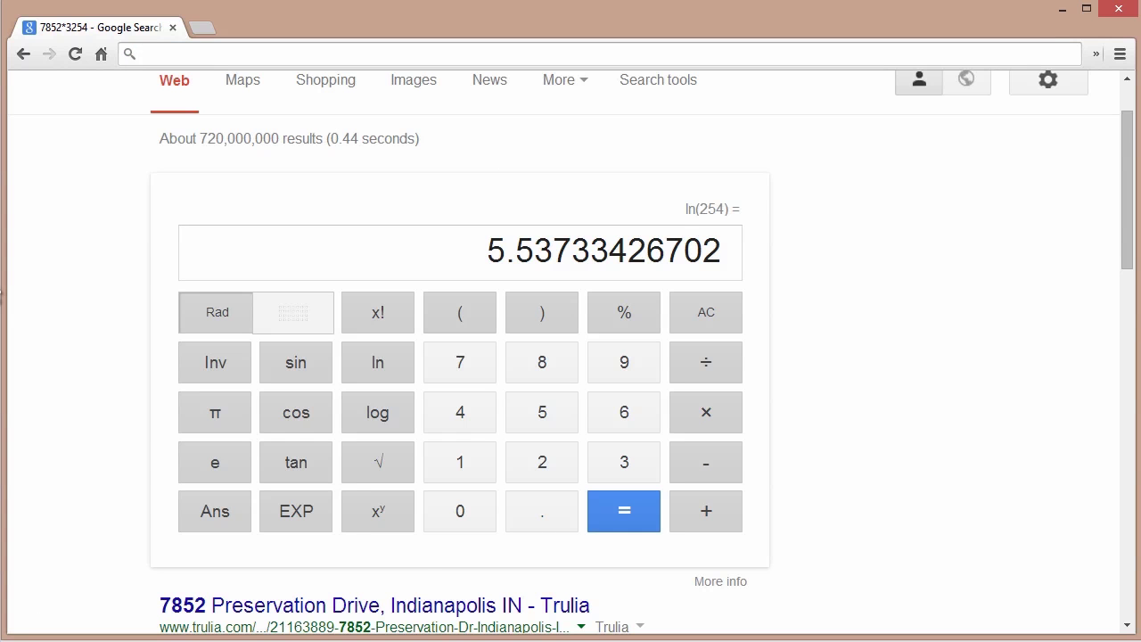
{"action": "type", "text": "3 c"}
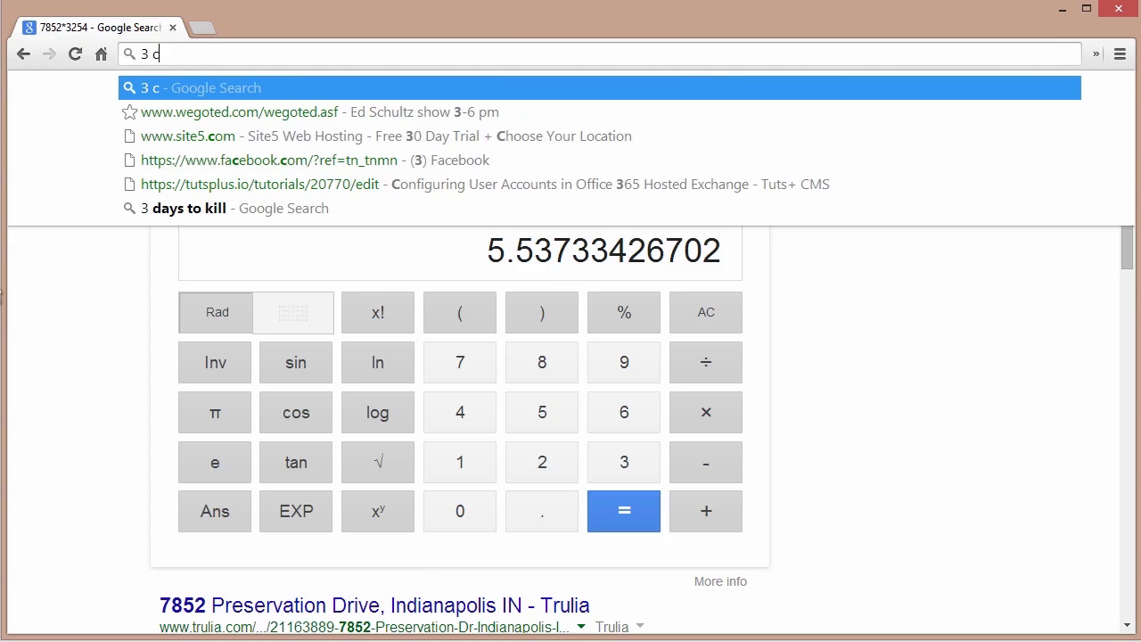
{"action": "type", "text": "ups in ml"}
{"action": "key", "text": "Return"}
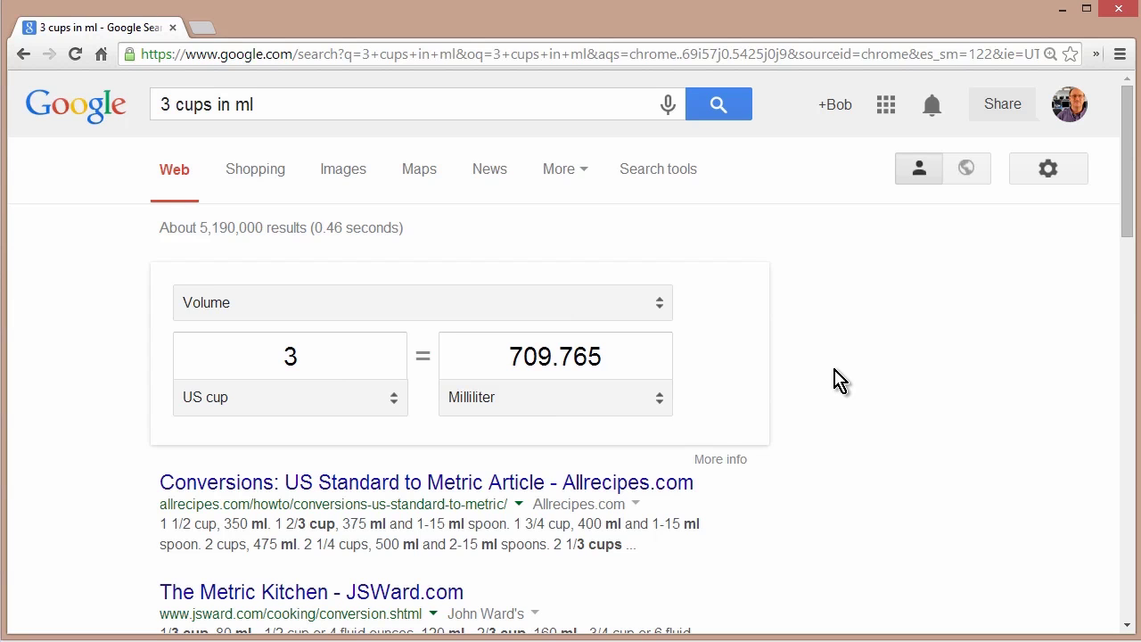
Change the volume conversion to US gal into Imperial quart.
{"action": "left_click", "coordinate": [658, 409]}
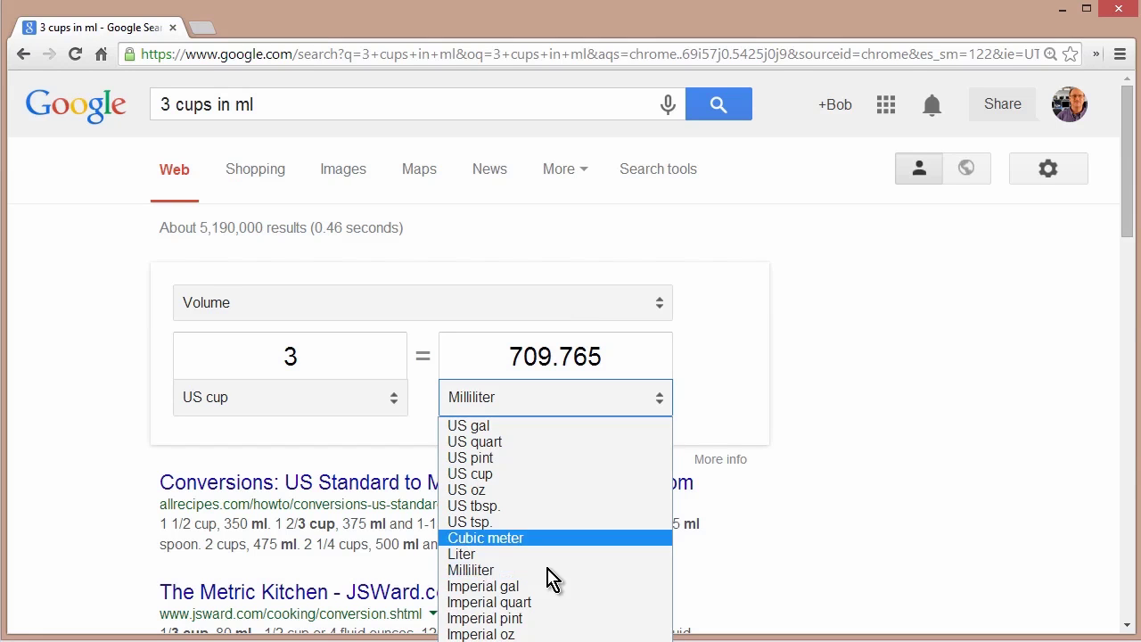
{"action": "left_click", "coordinate": [559, 604]}
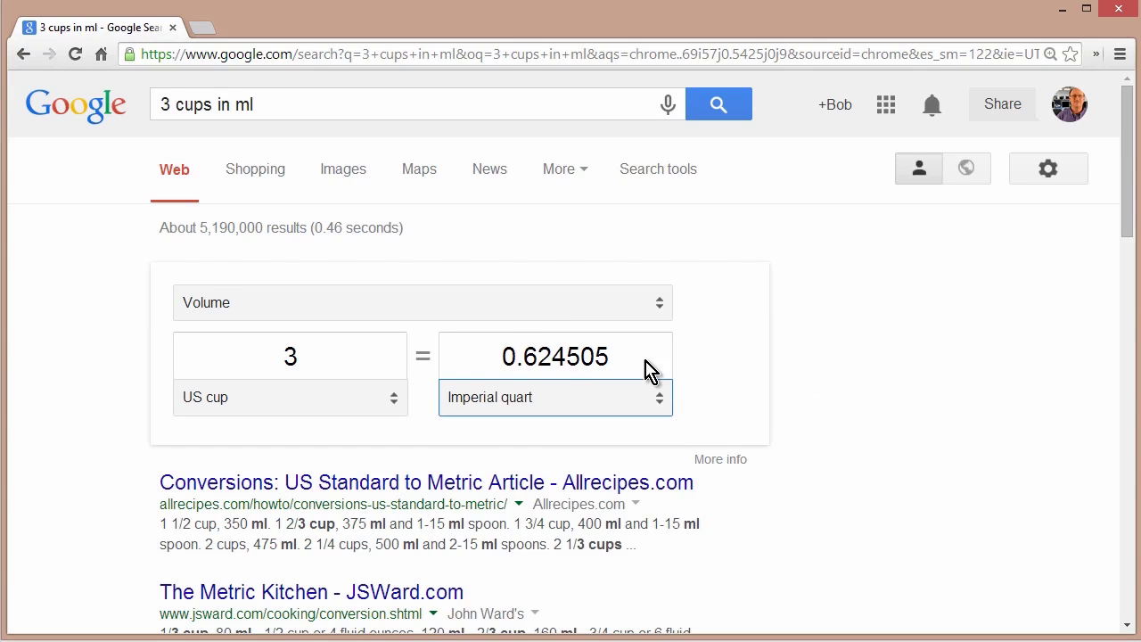
{"action": "left_click", "coordinate": [395, 411]}
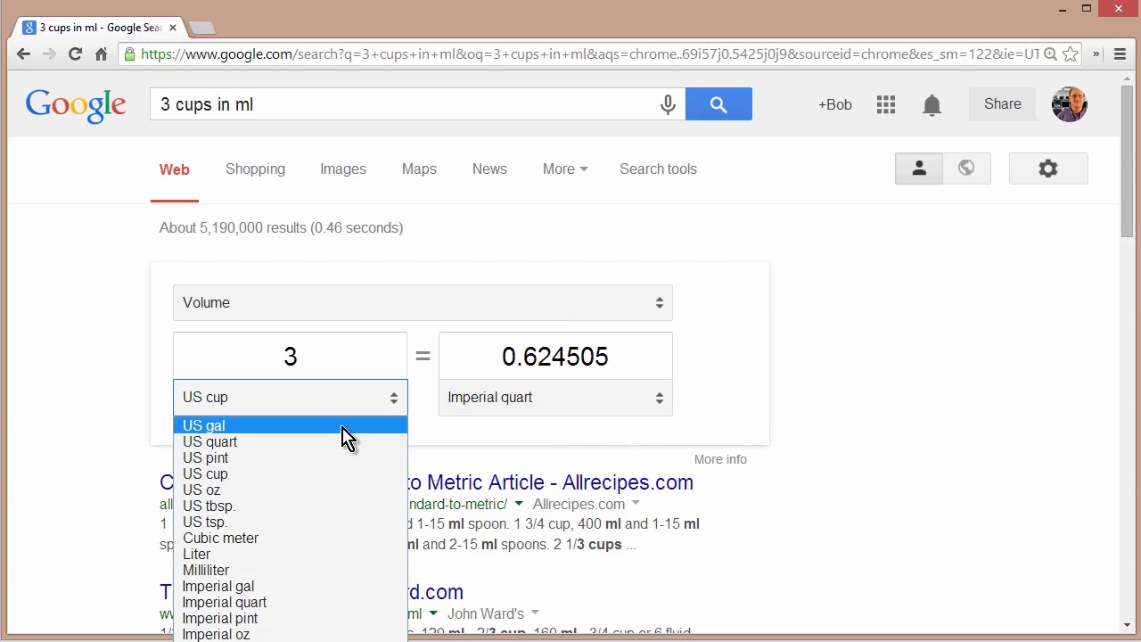
{"action": "left_click", "coordinate": [338, 428]}
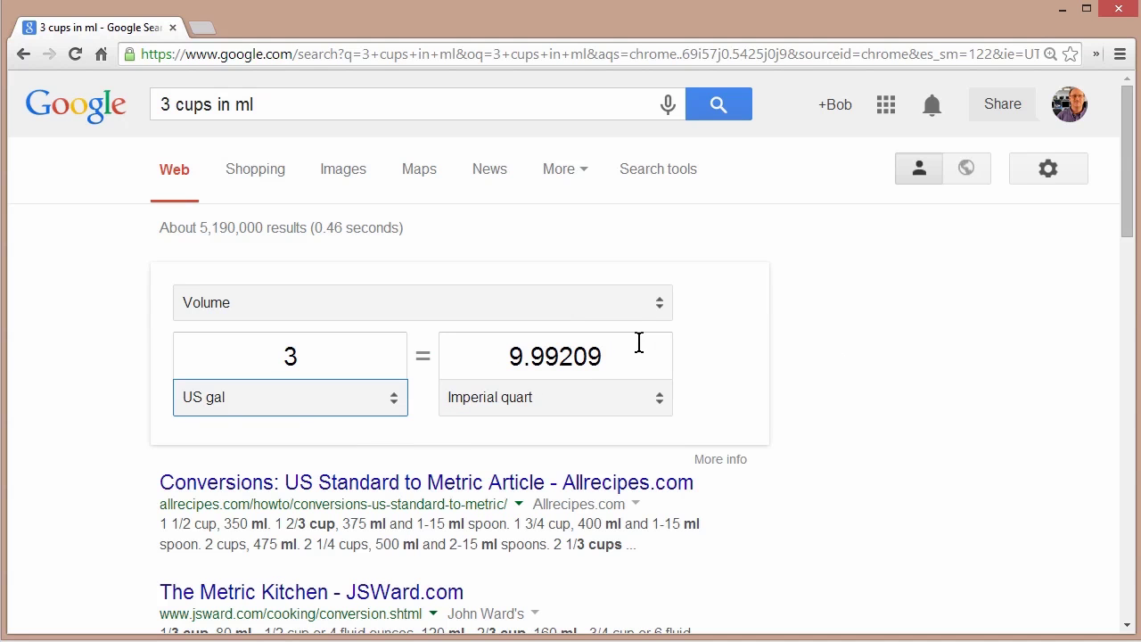
Switch the converter to Length and convert 20 Kilometer to 12.4274 Mile.
{"action": "left_click", "coordinate": [660, 312]}
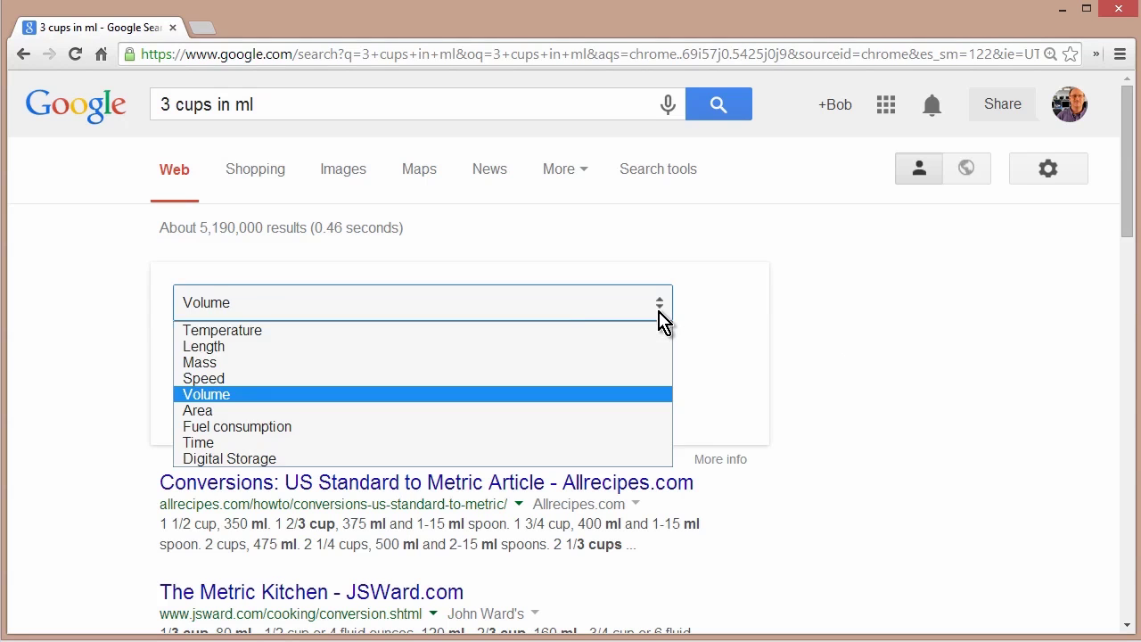
{"action": "left_click", "coordinate": [284, 348]}
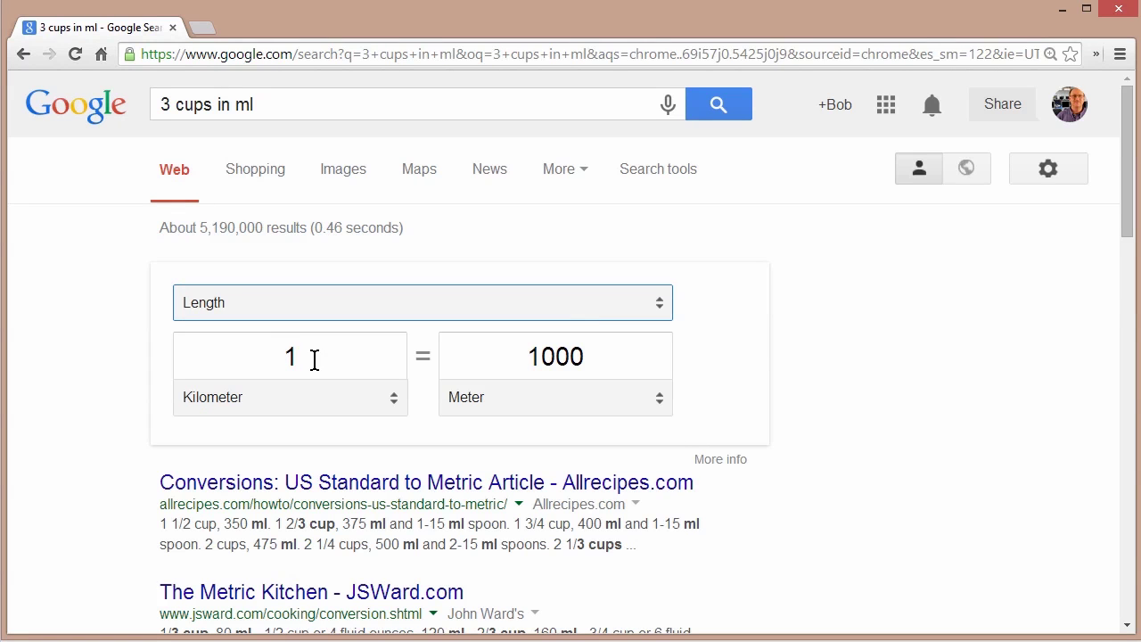
{"action": "left_click", "coordinate": [257, 354]}
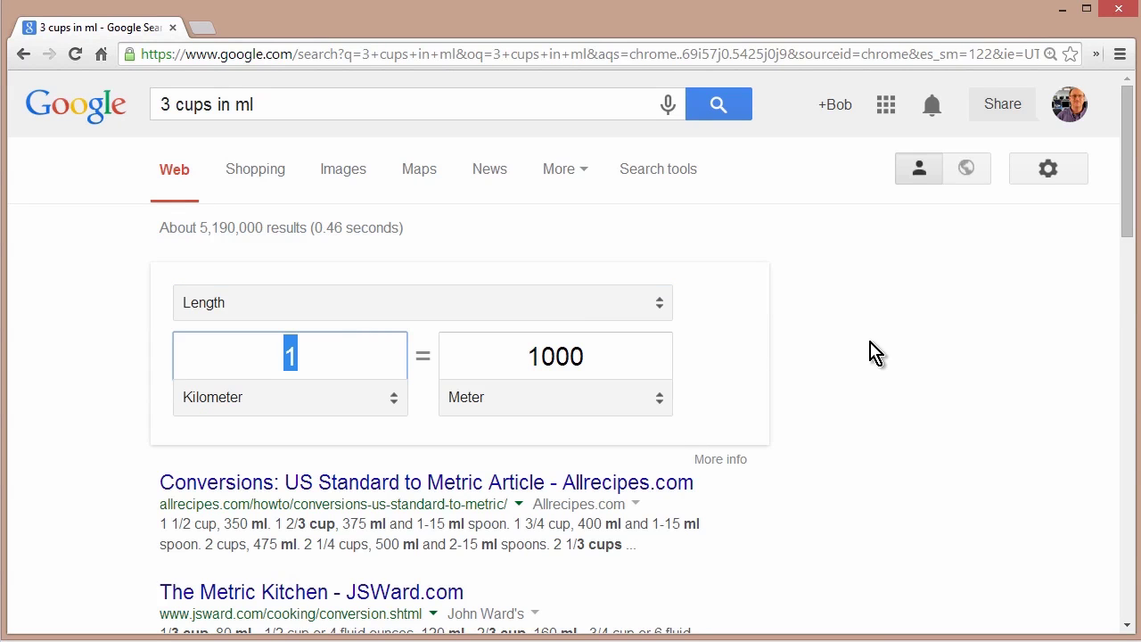
{"action": "type", "text": "20"}
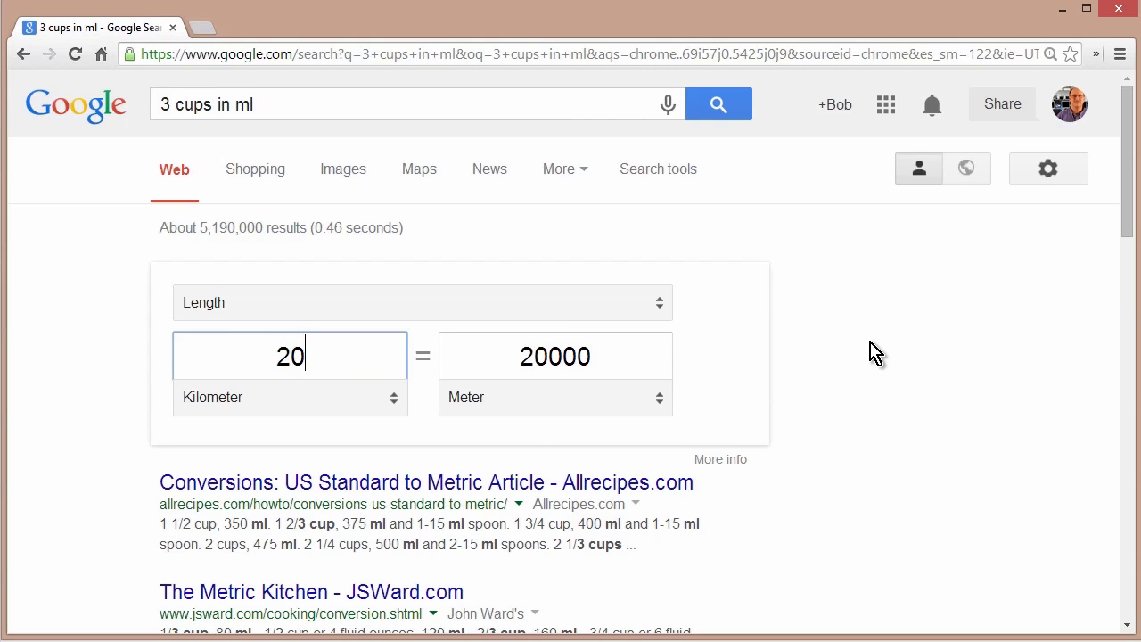
{"action": "left_click", "coordinate": [660, 403]}
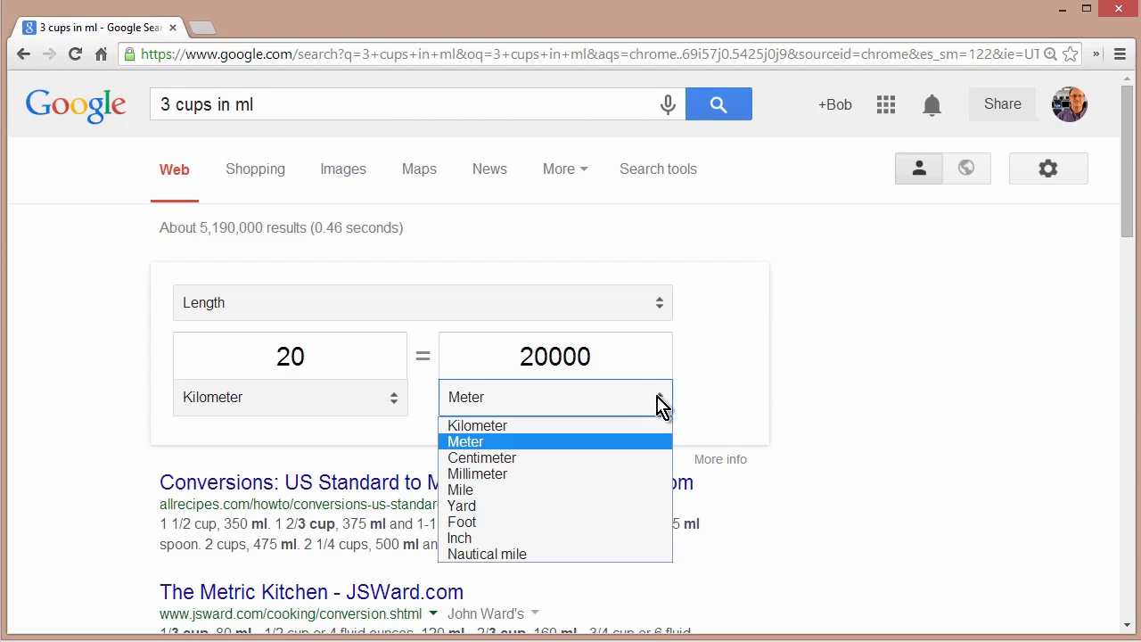
{"action": "left_click", "coordinate": [533, 489]}
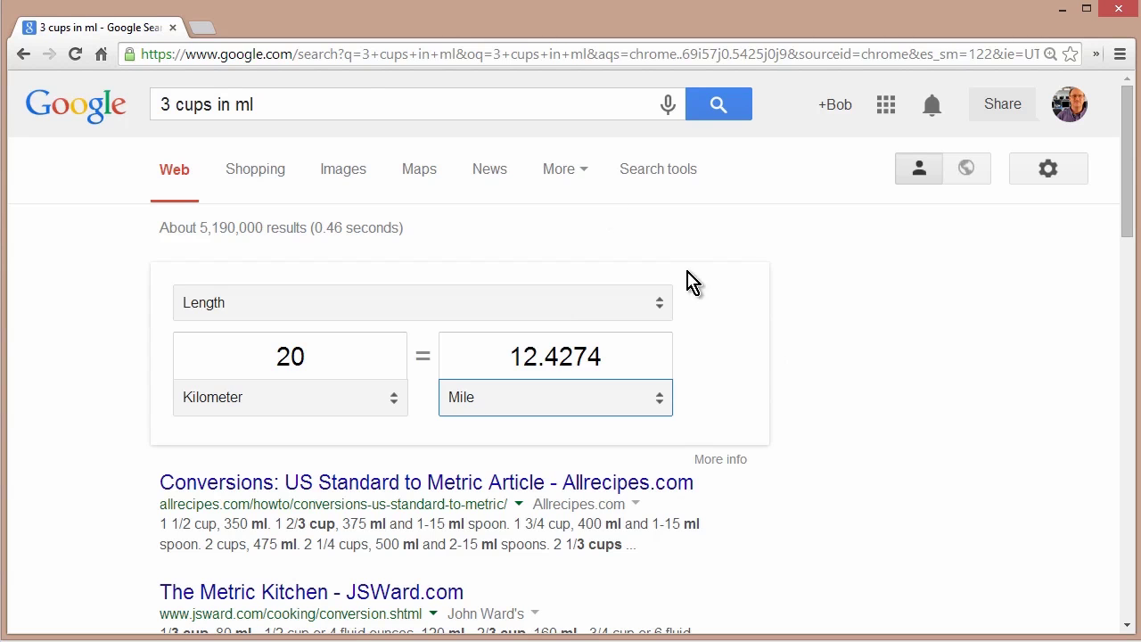
{"action": "left_click_drag", "start_coordinate": [262, 105], "coordinate": [81, 254]}
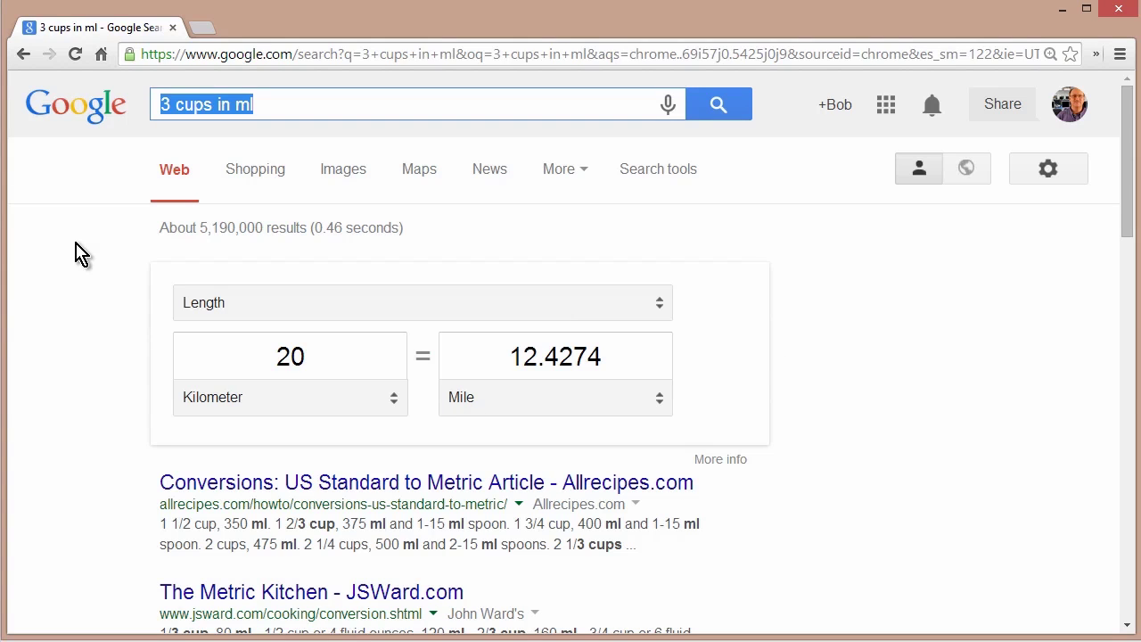
Search 'wind in spanish' to get its Spanish translation.
{"action": "type", "text": "win"}
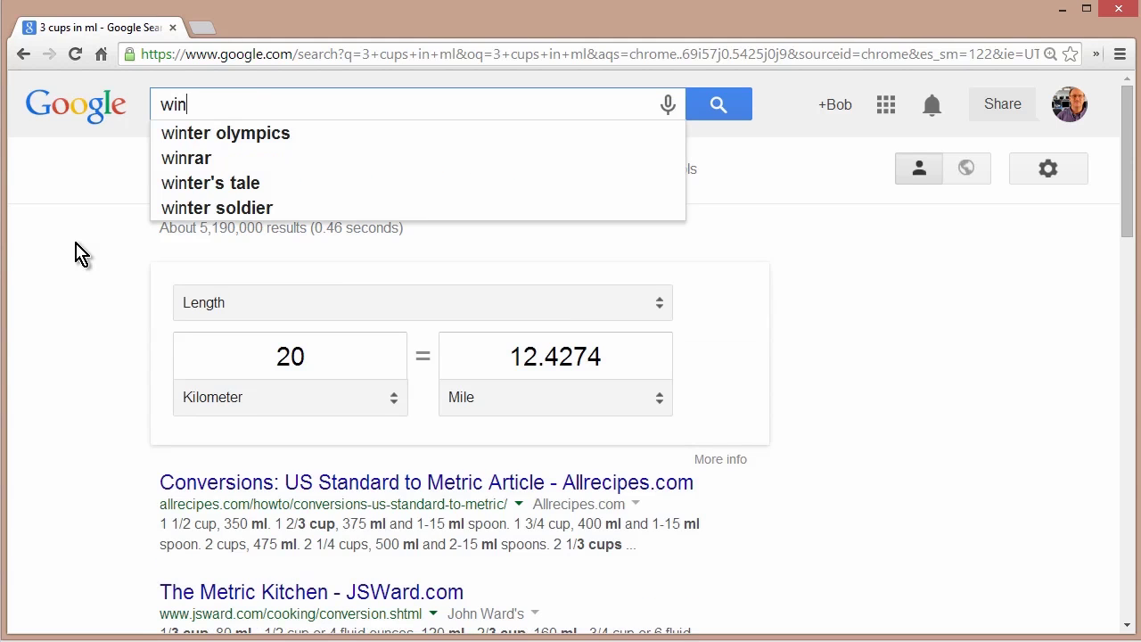
{"action": "type", "text": "d"}
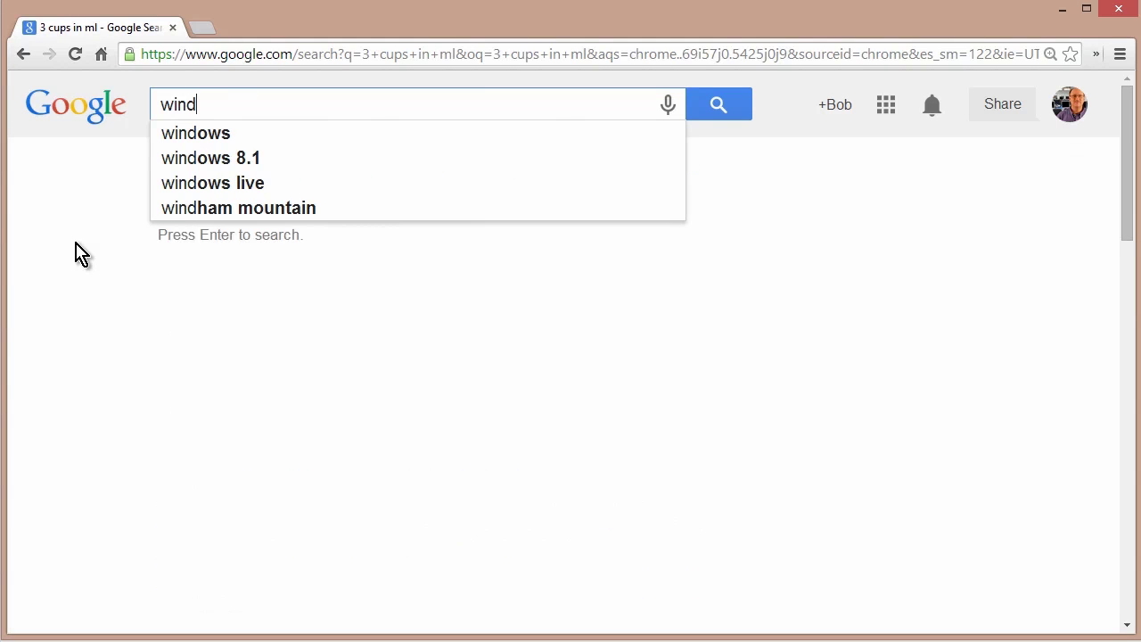
{"action": "type", "text": " in spanish"}
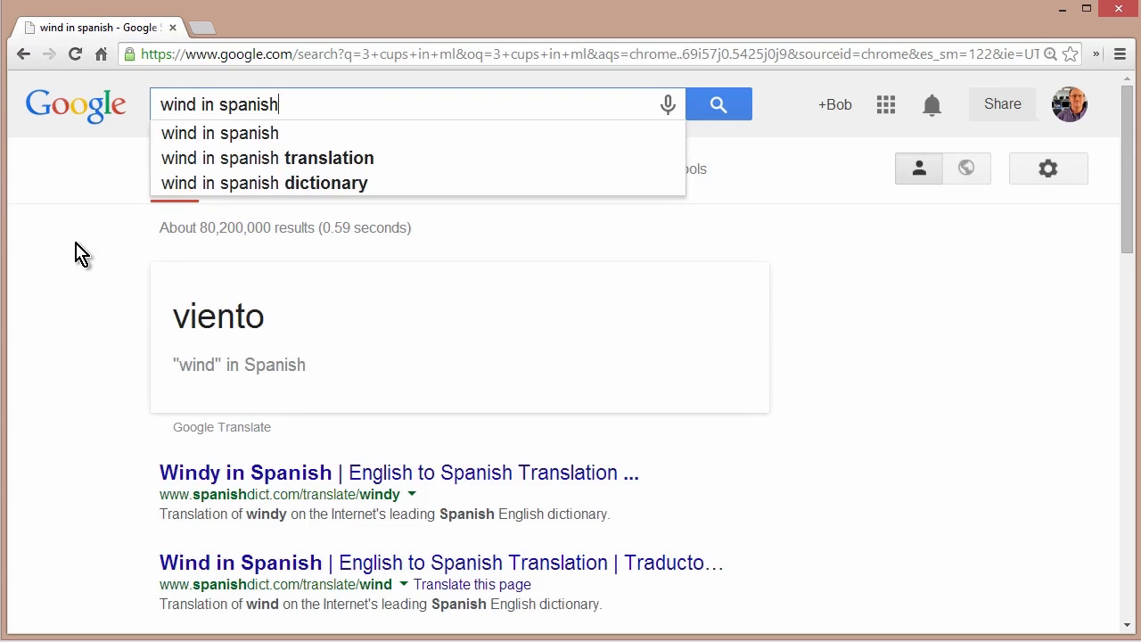
{"action": "key", "text": "Return"}
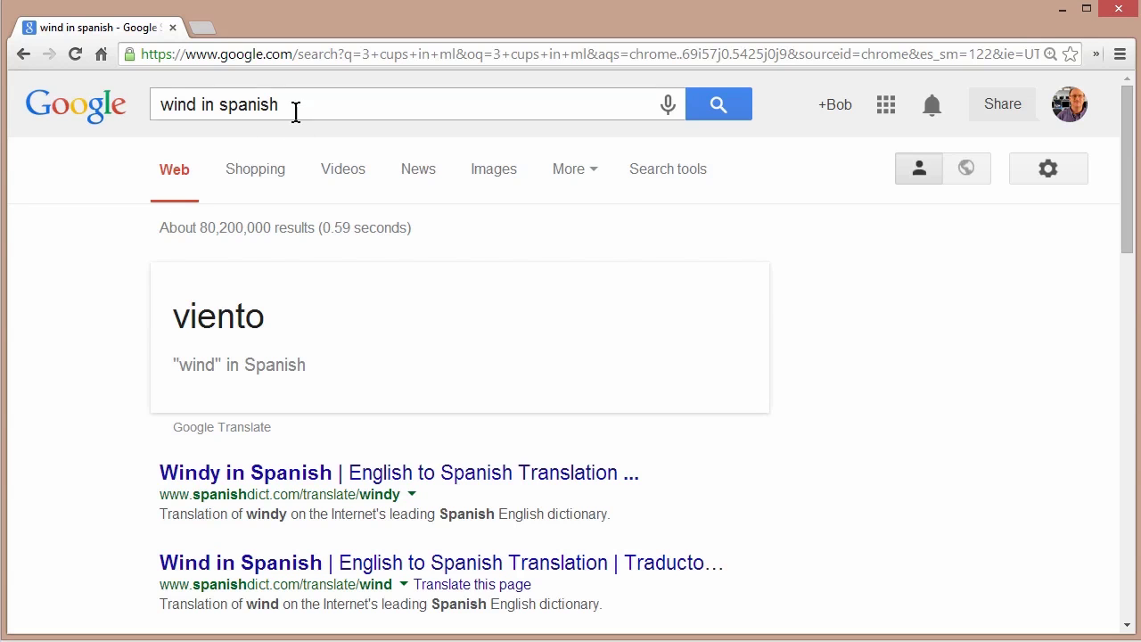
{"action": "left_click_drag", "start_coordinate": [279, 105], "coordinate": [159, 116]}
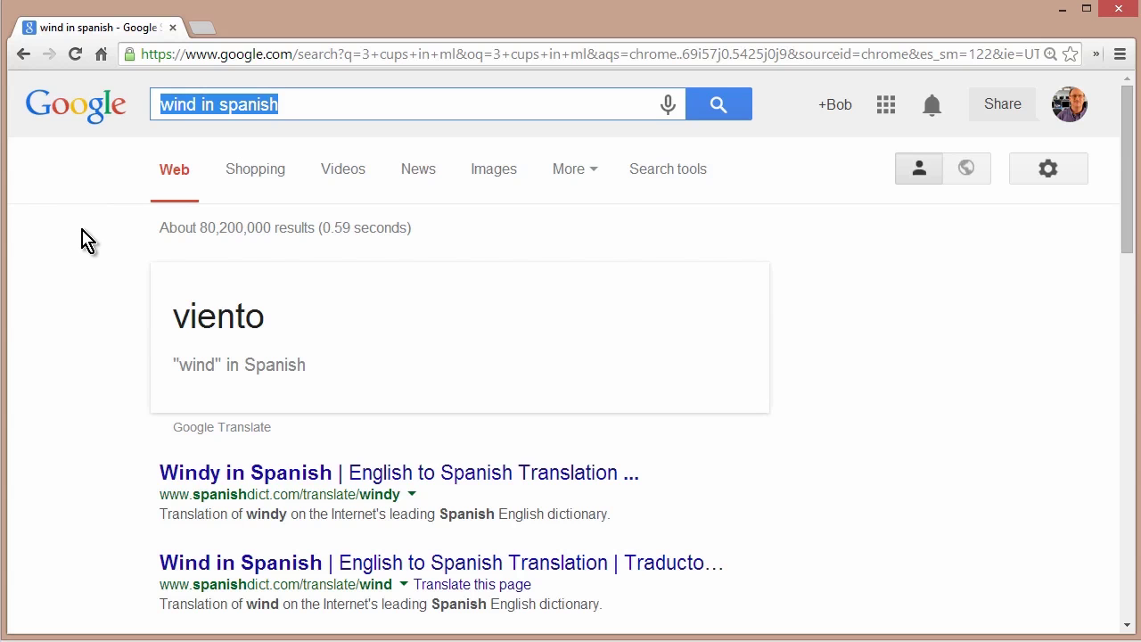
Search 'french genial in english' so the Translate card reads 'french awesome'.
{"action": "key", "text": "BackSpace"}
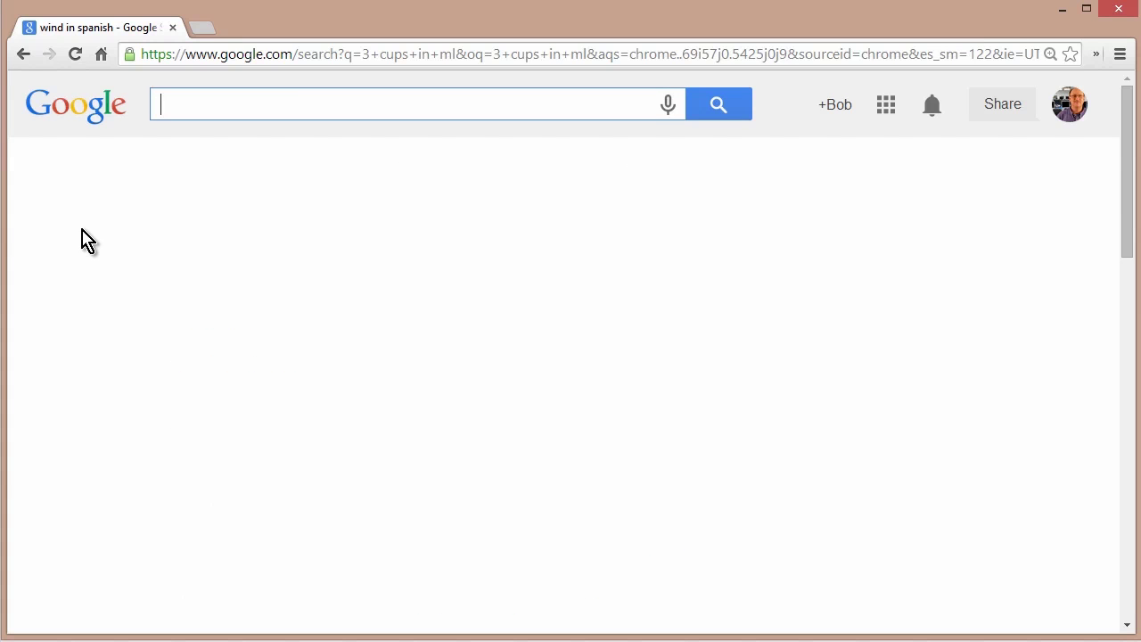
{"action": "type", "text": "fren"}
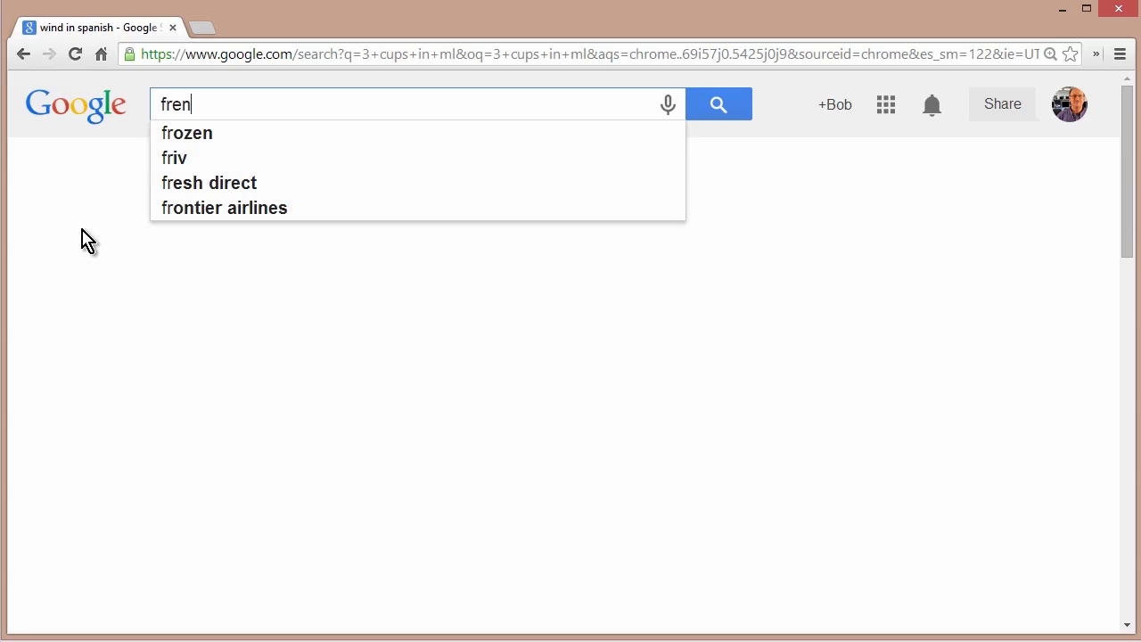
{"action": "type", "text": "ch genial "}
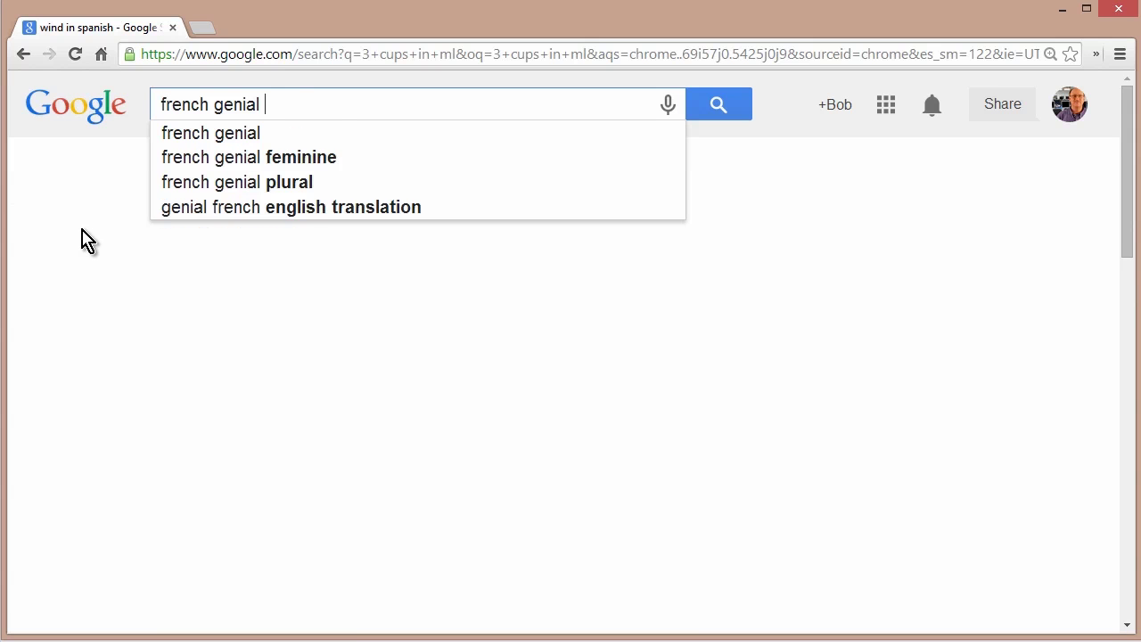
{"action": "type", "text": "in endlis"}
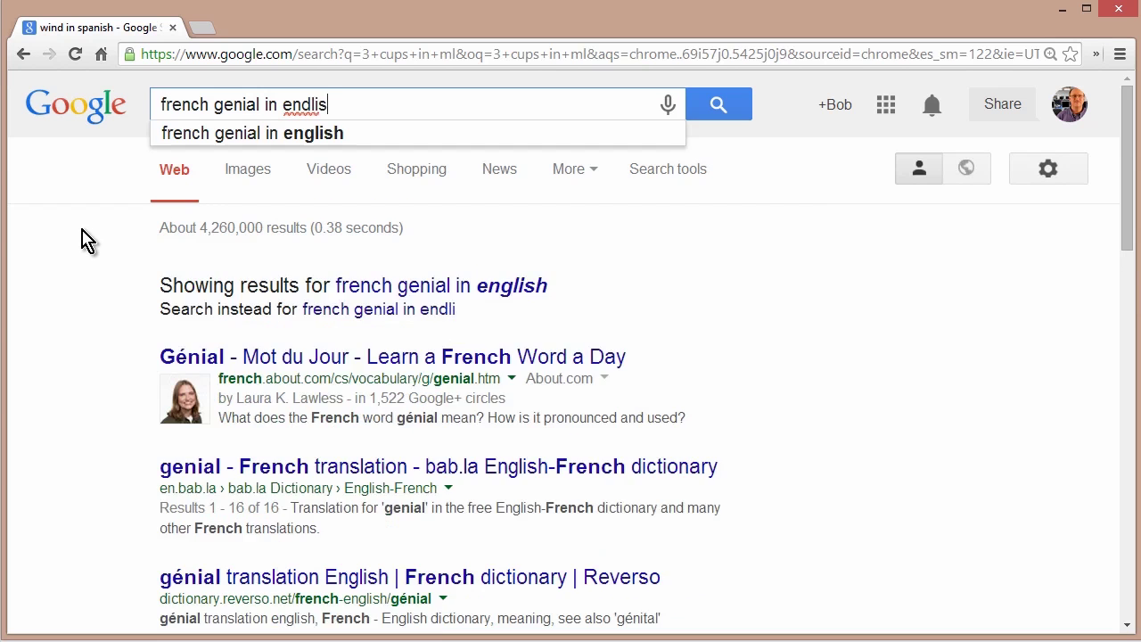
{"action": "key", "text": "BackSpace"}
{"action": "key", "text": "BackSpace"}
{"action": "key", "text": "BackSpace"}
{"action": "key", "text": "BackSpace"}
{"action": "type", "text": "glish"}
{"action": "key", "text": "Return"}
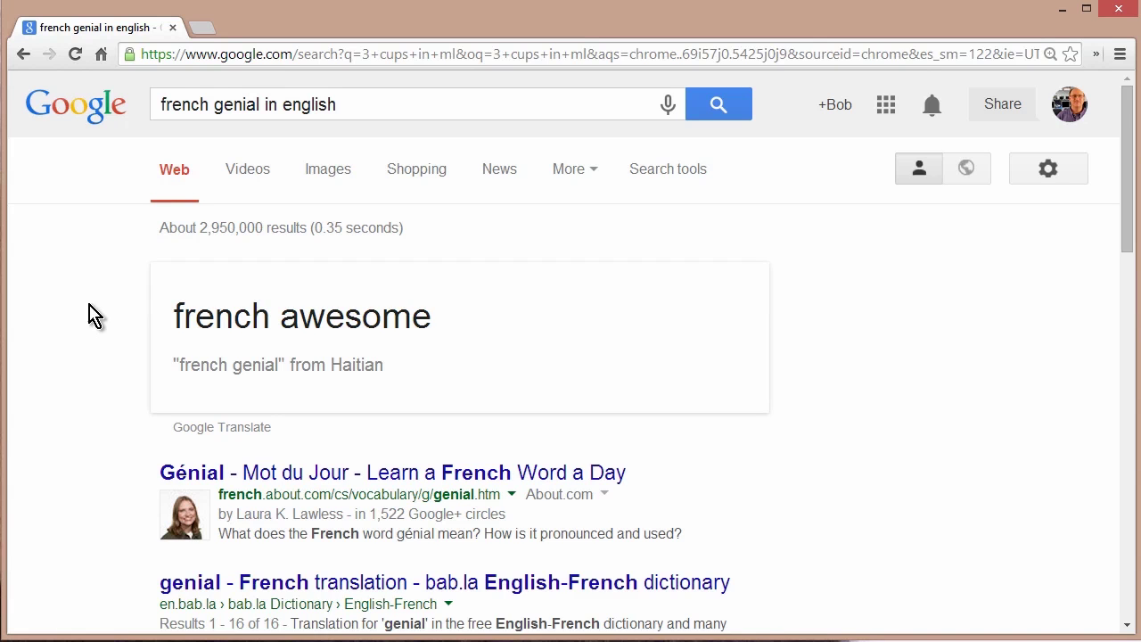
Search 'united flight 1002' to show its on-time IAH to BOS status card.
{"action": "left_click", "coordinate": [294, 104]}
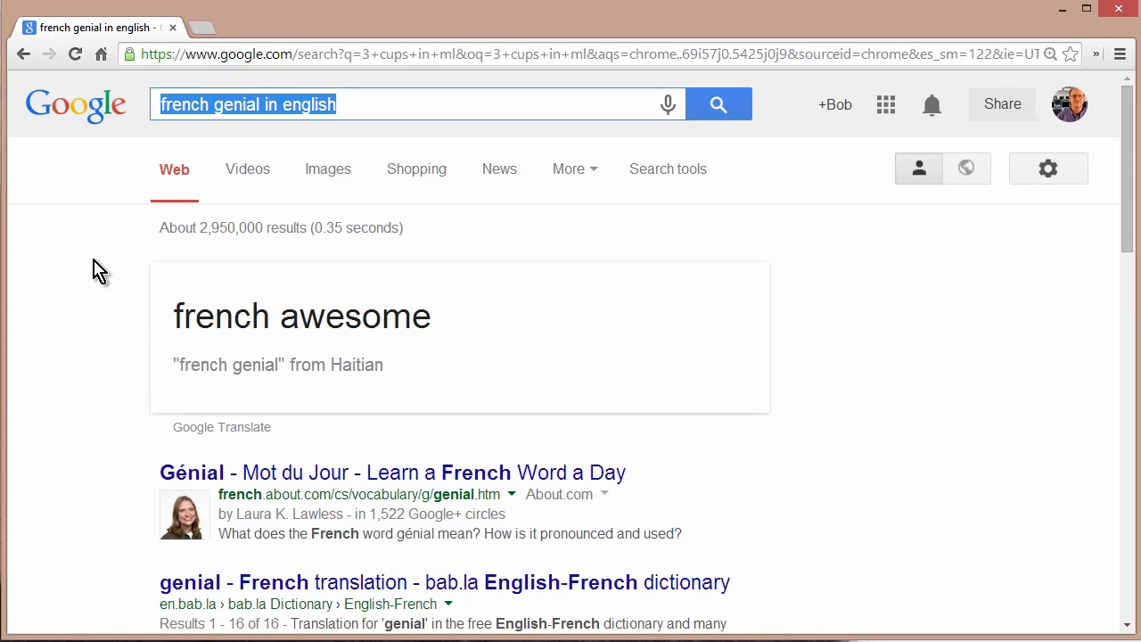
{"action": "type", "text": "unite"}
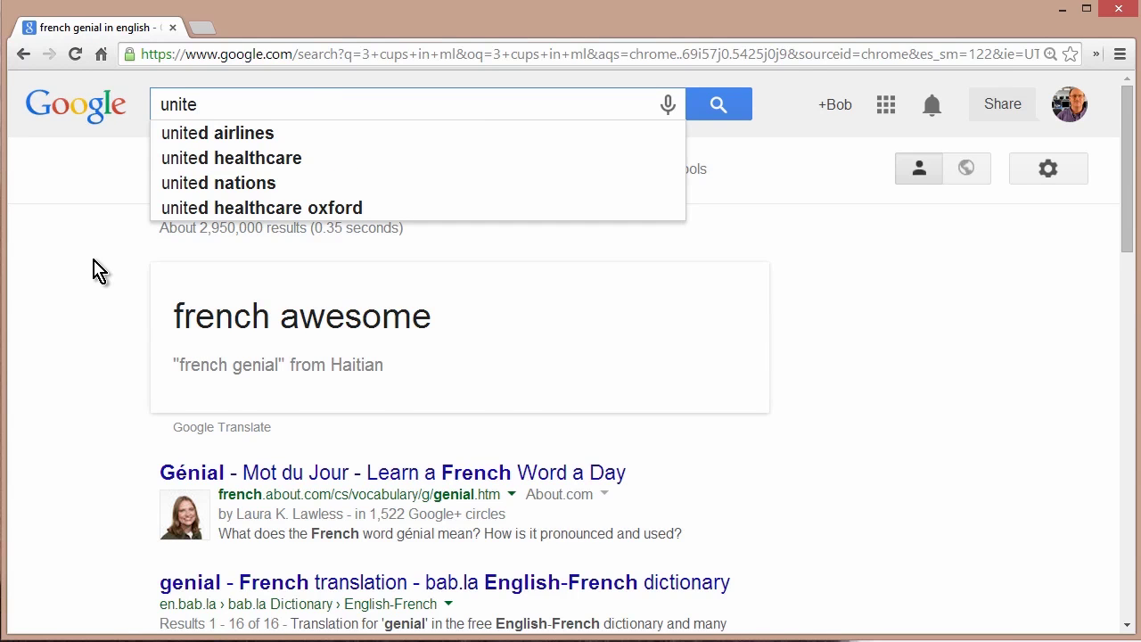
{"action": "type", "text": "d flight 1"}
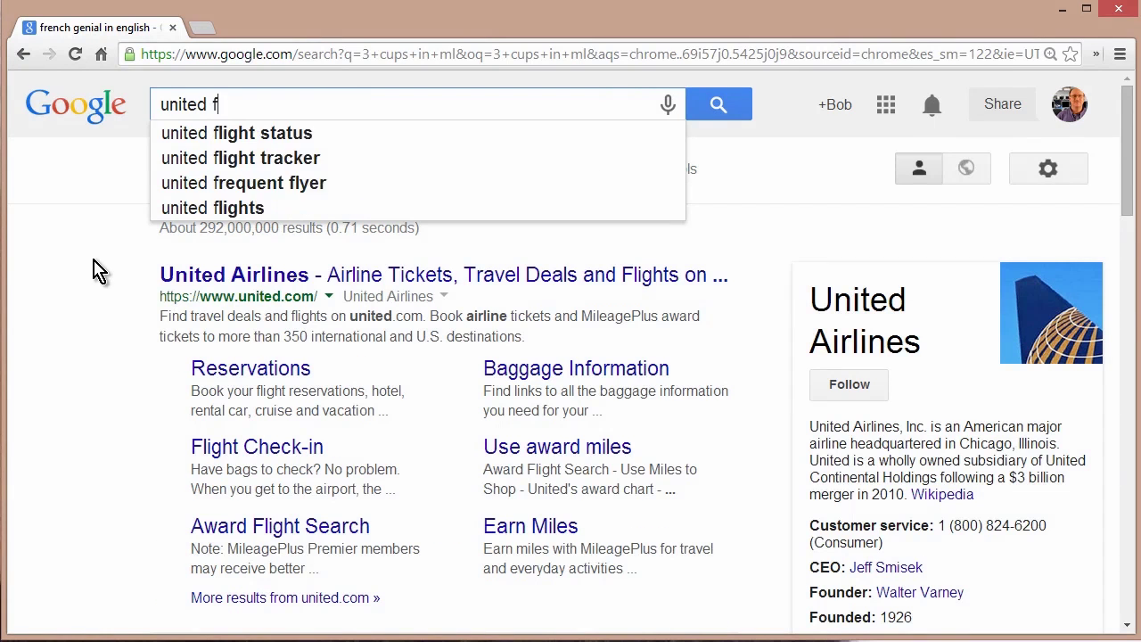
{"action": "type", "text": "002"}
{"action": "key", "text": "Return"}
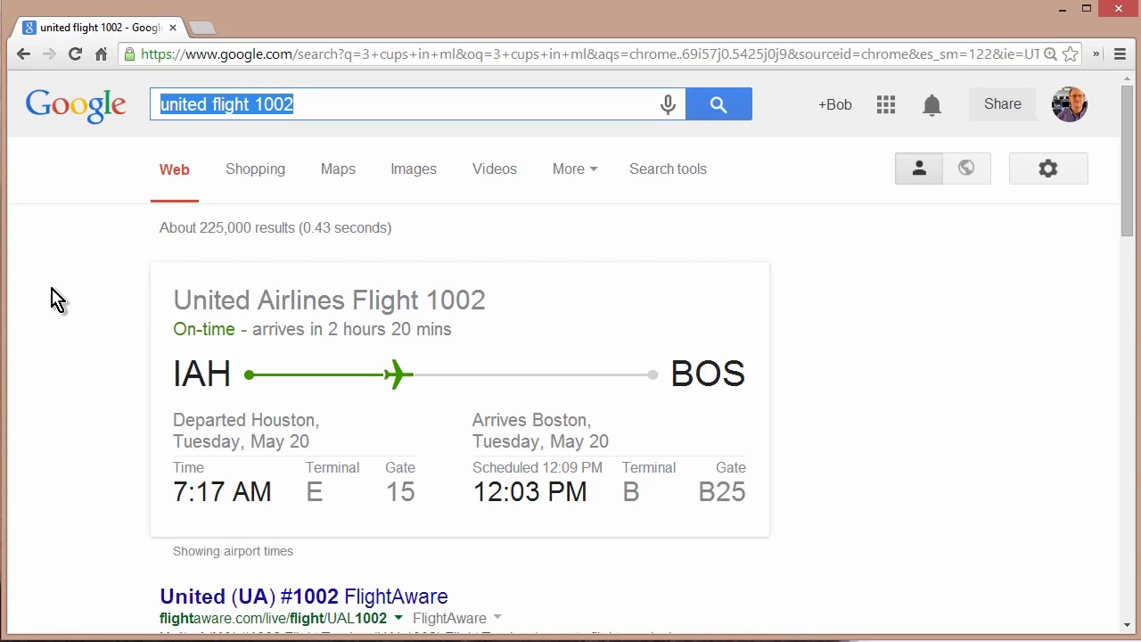
Search 'patent 5889566' and scroll through the ~808 results led by Google Patents US5889566.
{"action": "type", "text": "patent"}
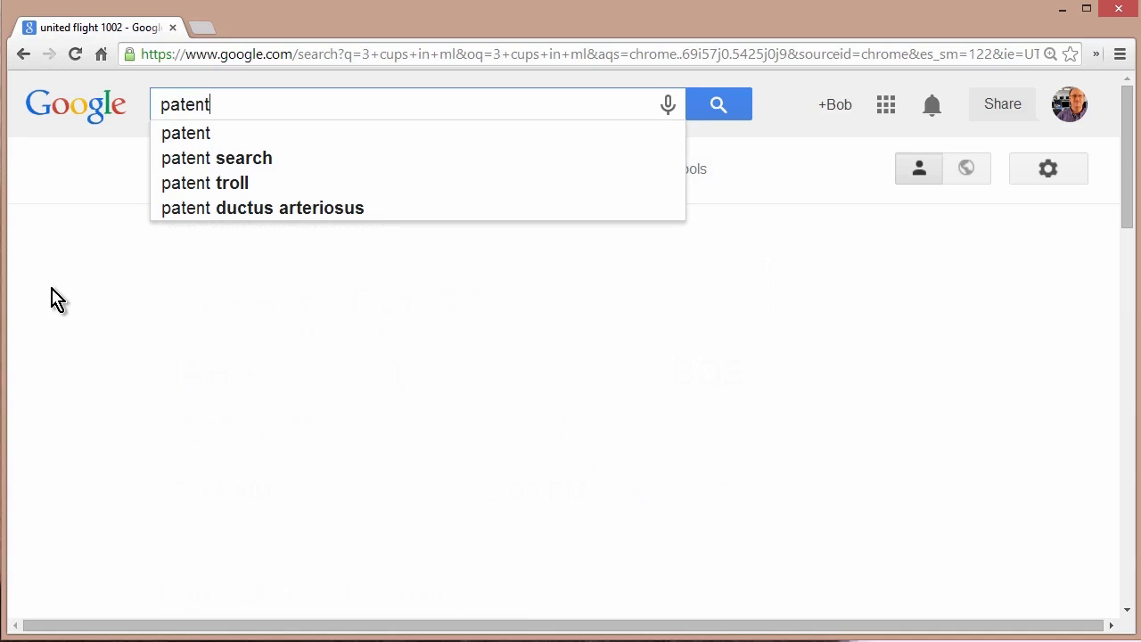
{"action": "type", "text": " 5889566"}
{"action": "scroll", "coordinate": [704, 395], "scroll_direction": "down", "scroll_amount": 1}
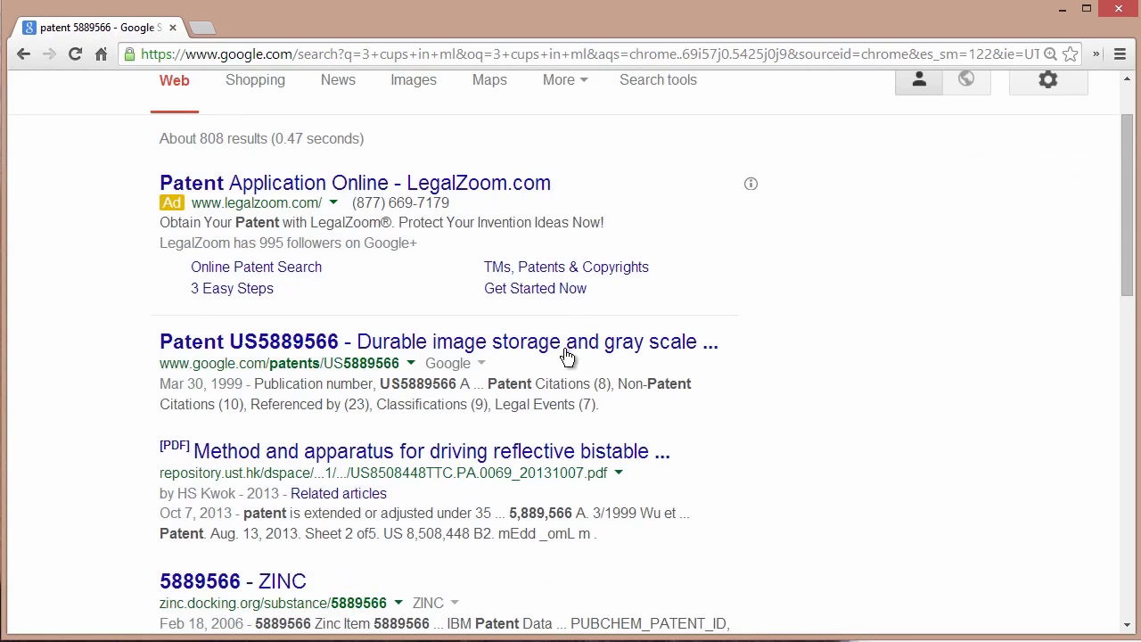
{"action": "scroll", "coordinate": [711, 311], "scroll_direction": "down", "scroll_amount": 1}
{"action": "scroll", "coordinate": [426, 395], "scroll_direction": "down", "scroll_amount": 1}
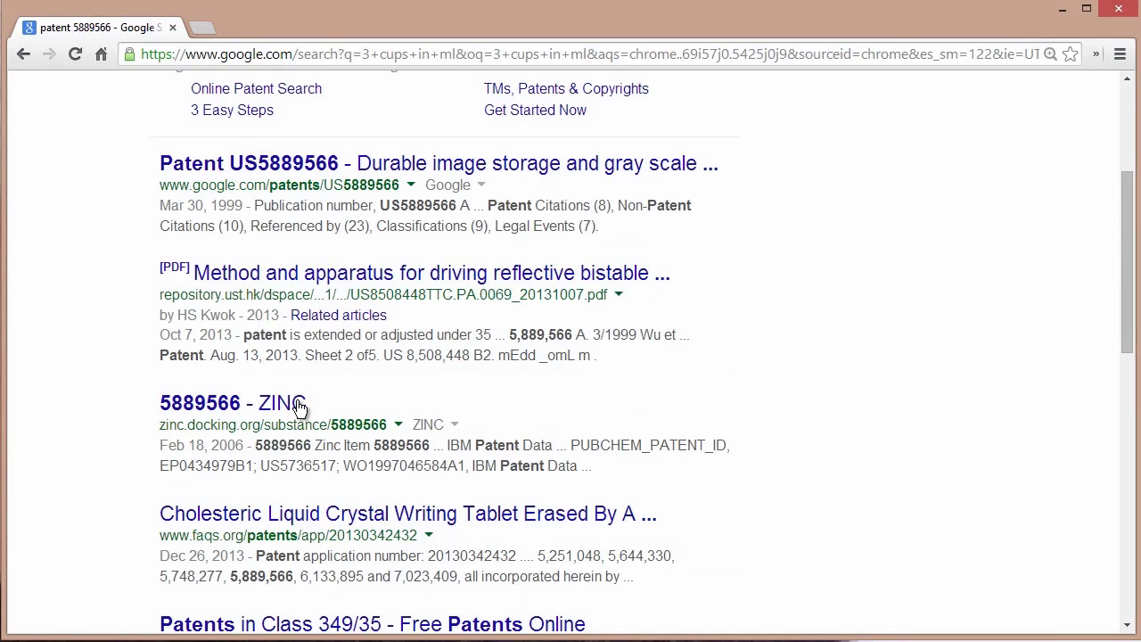
{"action": "scroll", "coordinate": [472, 419], "scroll_direction": "down", "scroll_amount": 1}
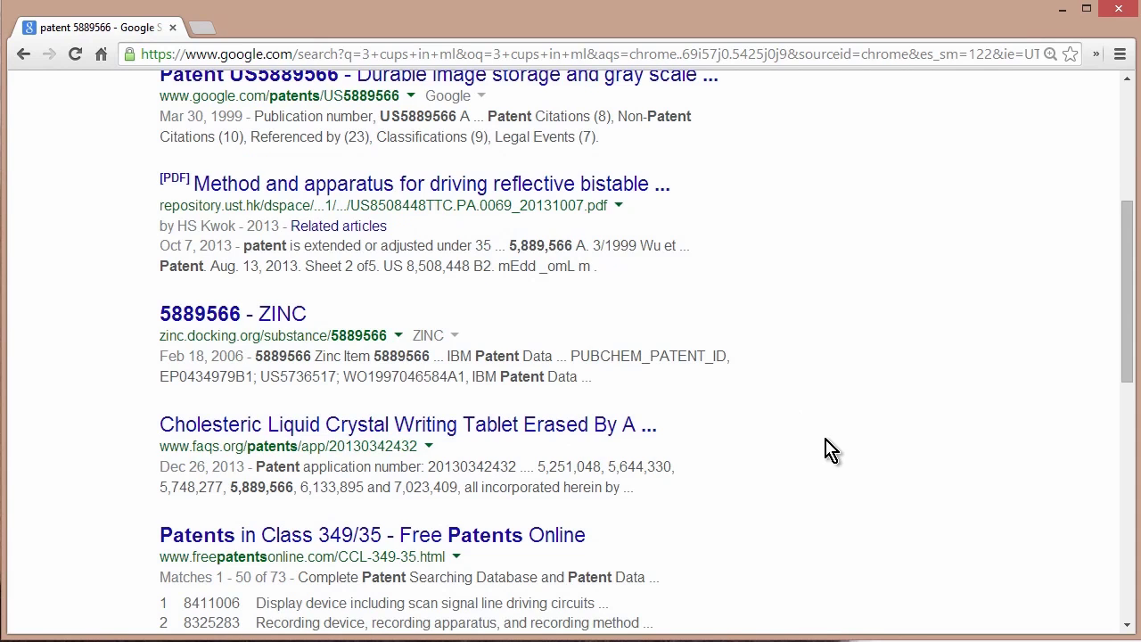
{"action": "scroll", "coordinate": [829, 437], "scroll_direction": "up", "scroll_amount": 4}
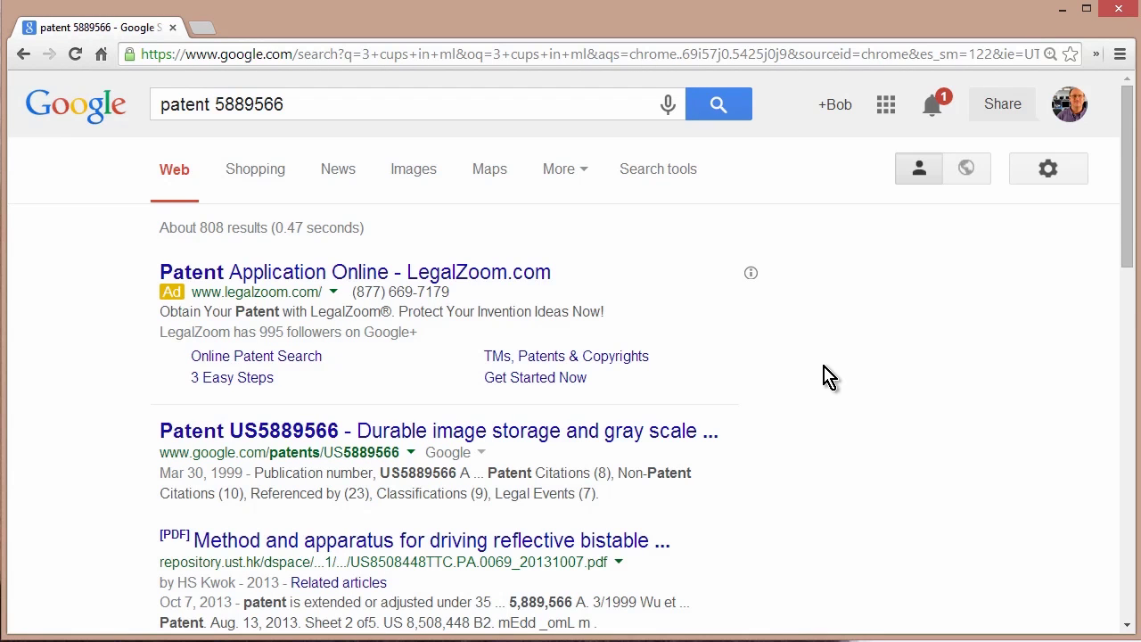
Go to google.com/mars and pan the Mars map south past the volcanoes.
{"action": "left_click", "coordinate": [543, 55]}
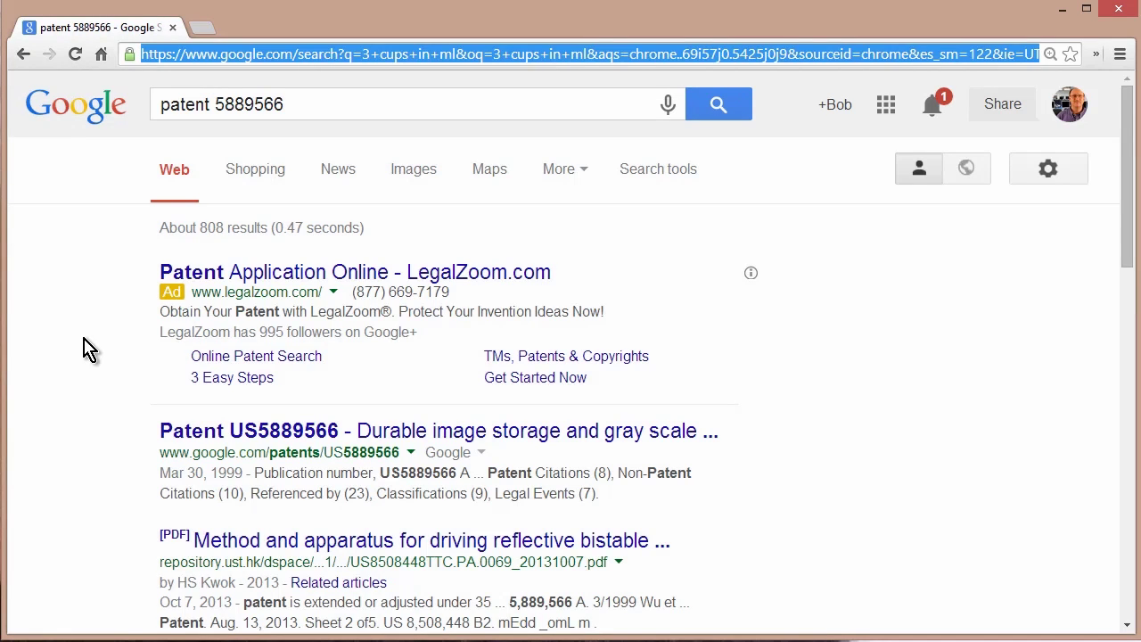
{"action": "type", "text": "google.com"}
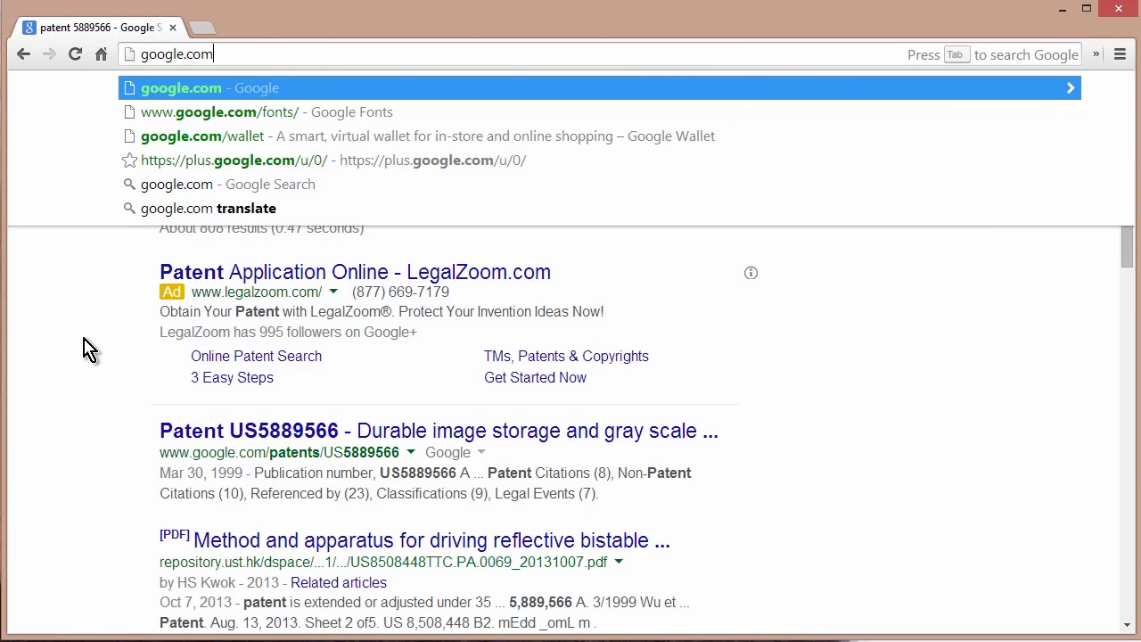
{"action": "type", "text": "/mars"}
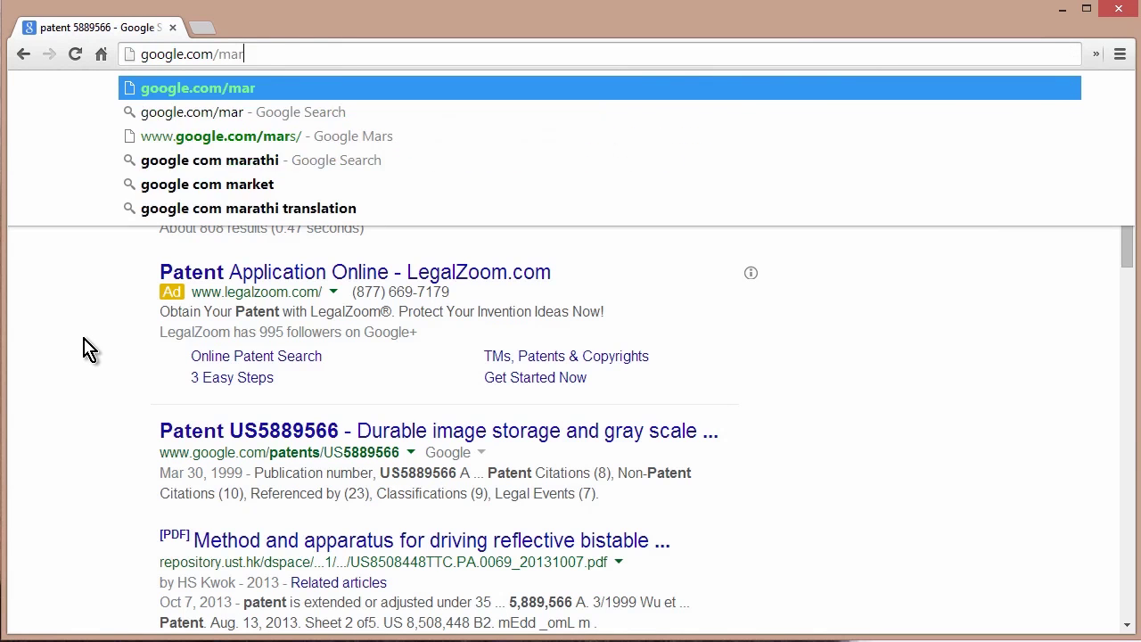
{"action": "key", "text": "Return"}
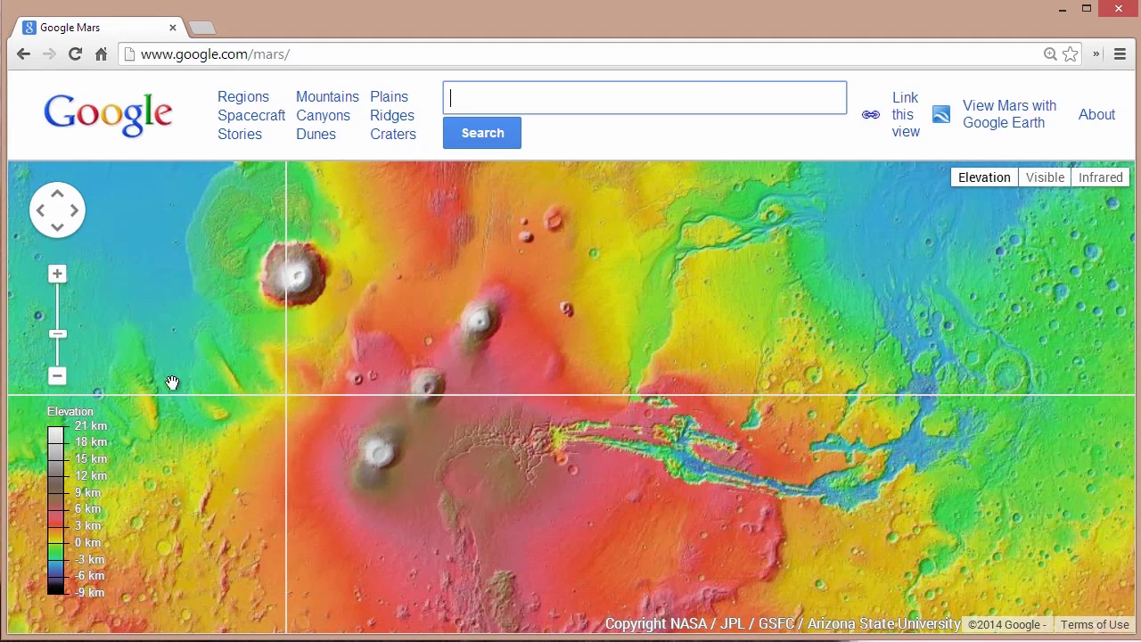
{"action": "left_click_drag", "start_coordinate": [451, 483], "coordinate": [496, 412]}
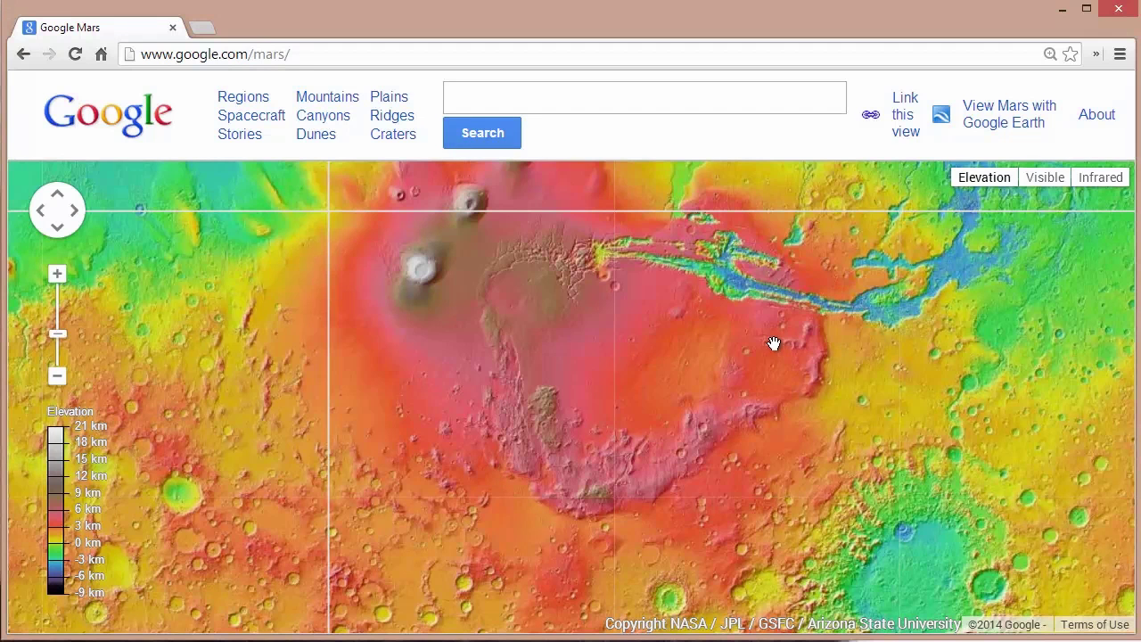
View the map in Visible, then Infrared imagery, zoom out one step, and pan around.
{"action": "left_click", "coordinate": [1048, 181]}
{"action": "left_click_drag", "start_coordinate": [629, 479], "coordinate": [590, 467]}
{"action": "left_click", "coordinate": [1100, 180]}
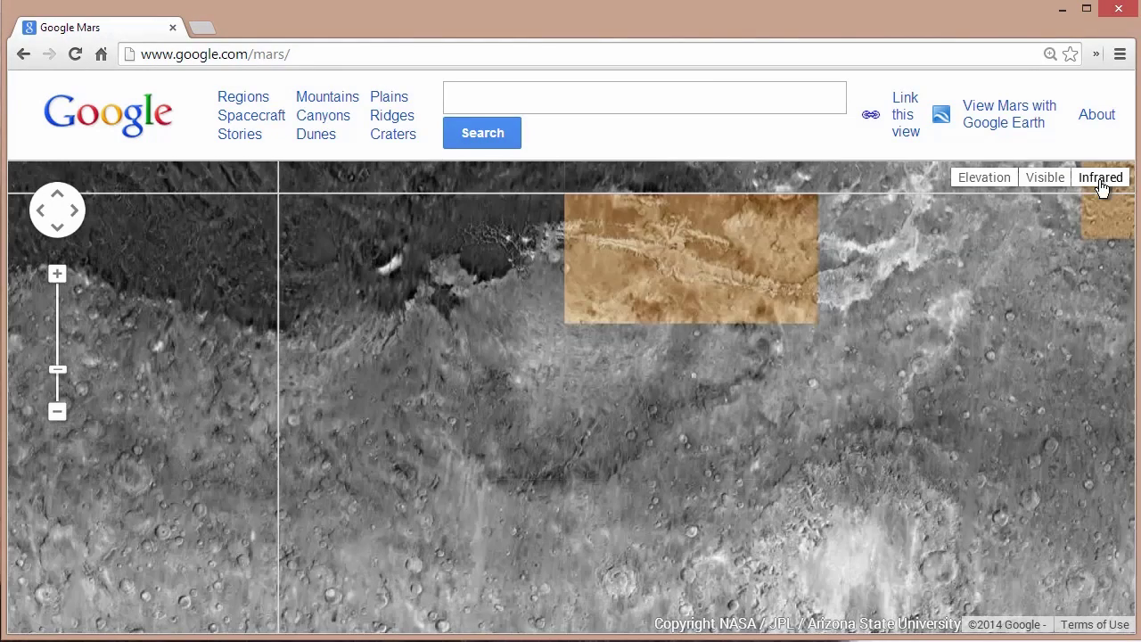
{"action": "left_click_drag", "start_coordinate": [486, 406], "coordinate": [746, 357]}
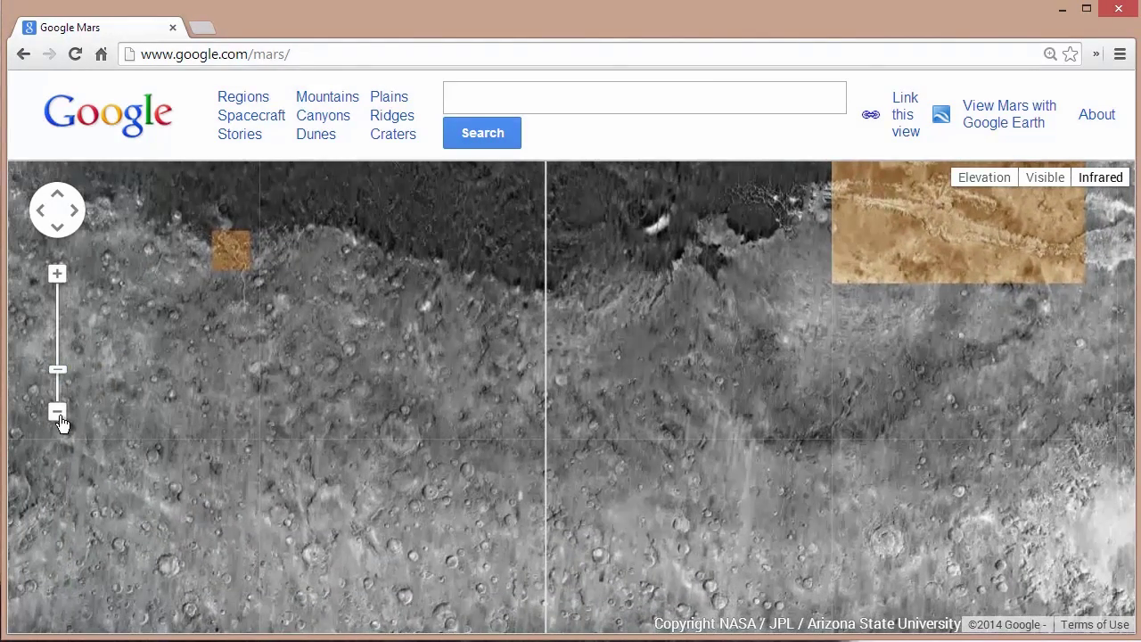
{"action": "left_click", "coordinate": [59, 416]}
{"action": "left_click_drag", "start_coordinate": [667, 464], "coordinate": [565, 479]}
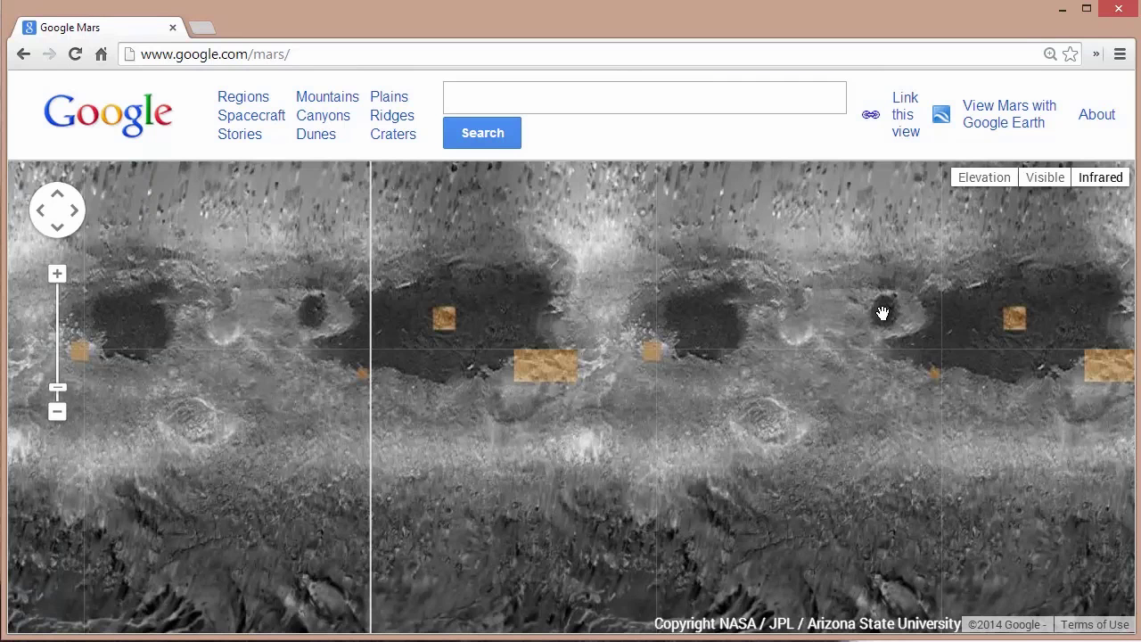
{"action": "left_click", "coordinate": [371, 51]}
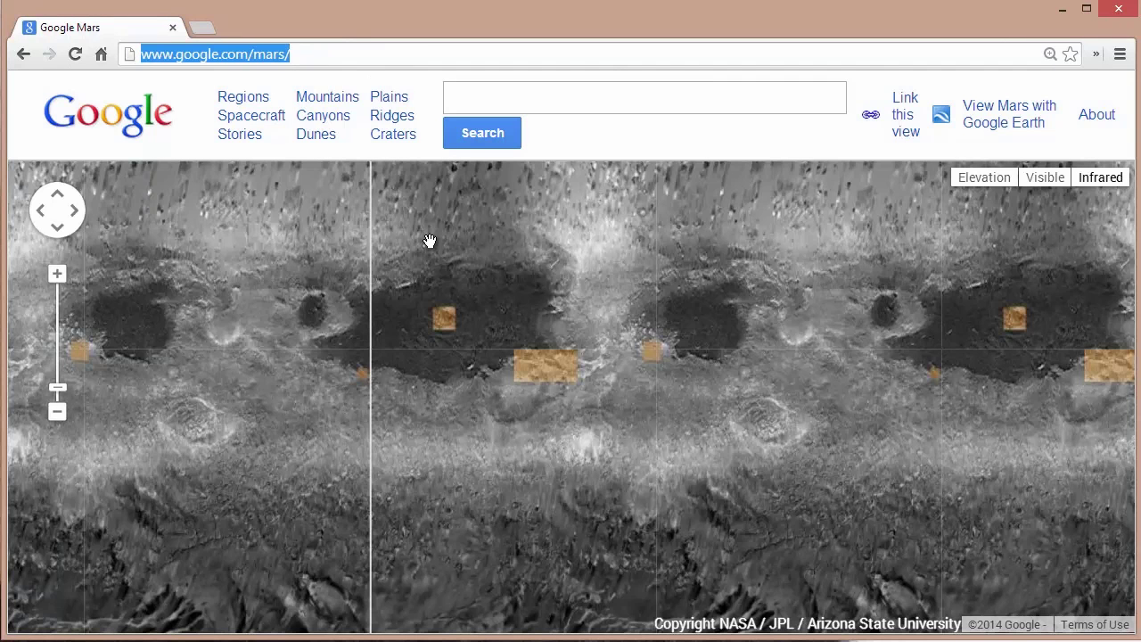
{"action": "key", "text": "BackSpace"}
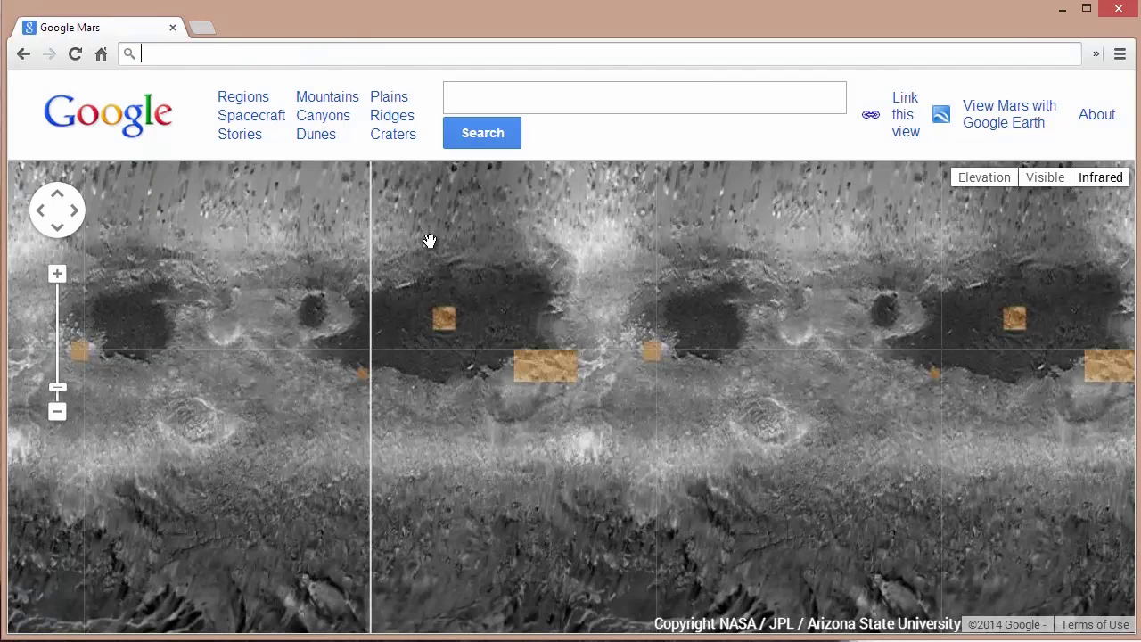
{"action": "type", "text": "www.google.com/?hl=xx-klingon"}
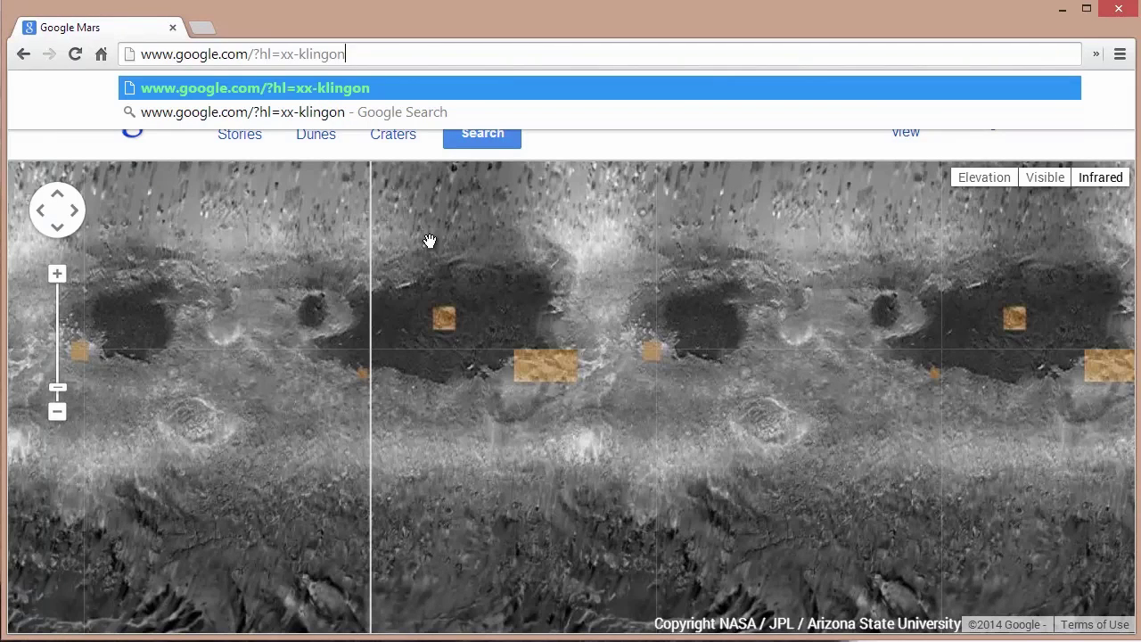
{"action": "key", "text": "Return"}
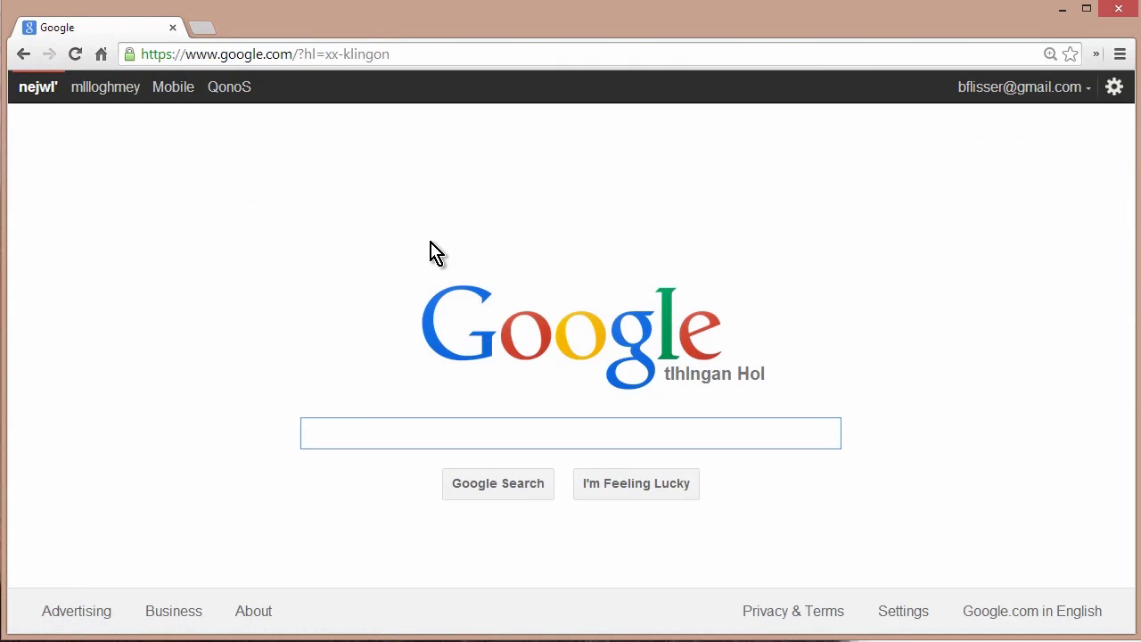
{"action": "left_click", "coordinate": [436, 252]}
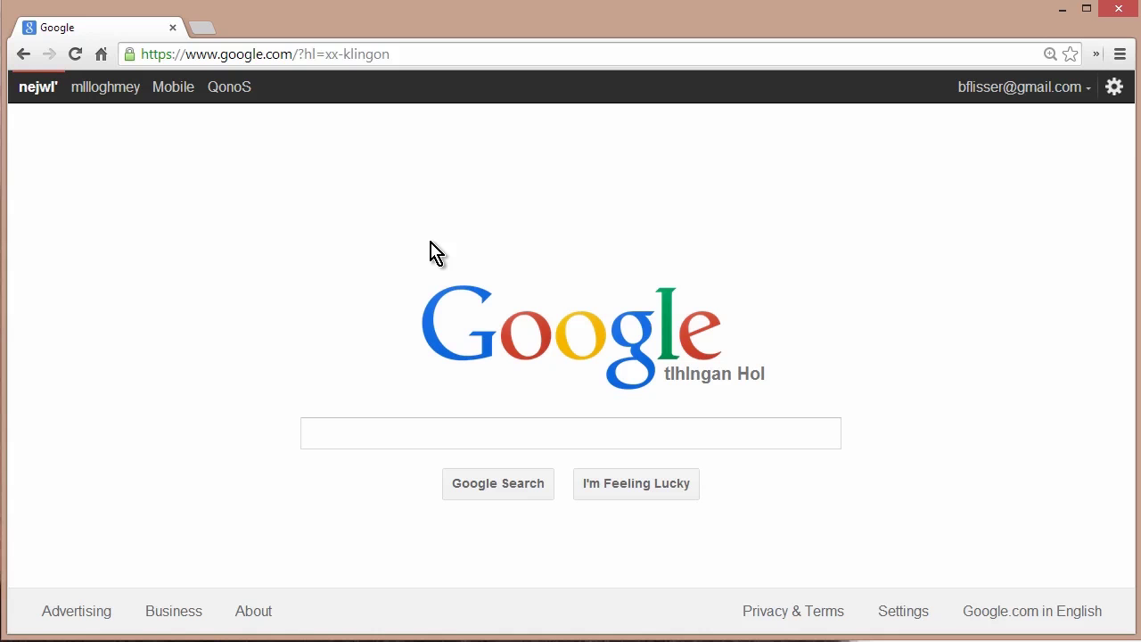